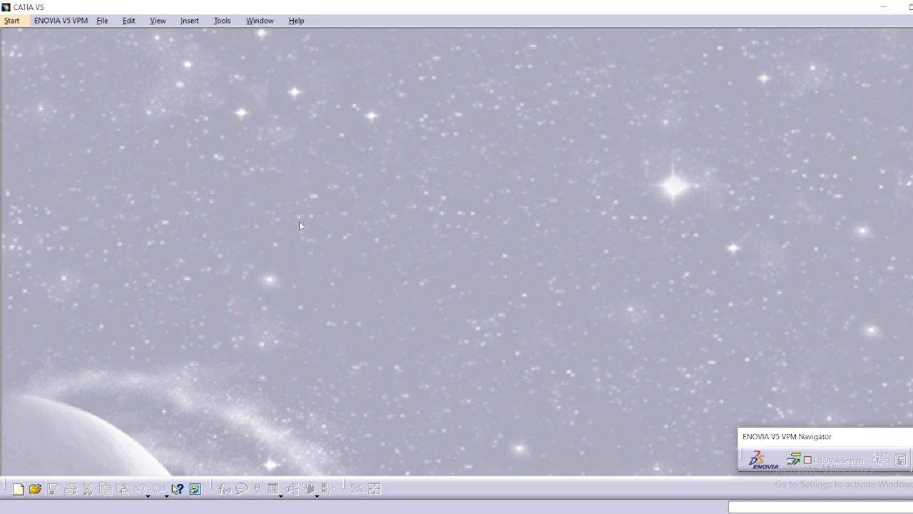
Create a new part document named "spur gear" with hybrid design enabled.
{"action": "left_click", "coordinate": [100, 20]}
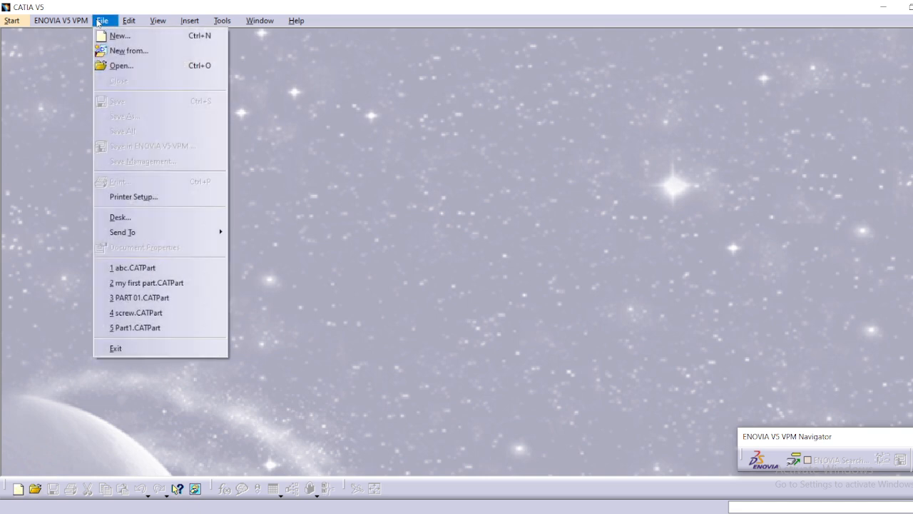
{"action": "left_click", "coordinate": [115, 35]}
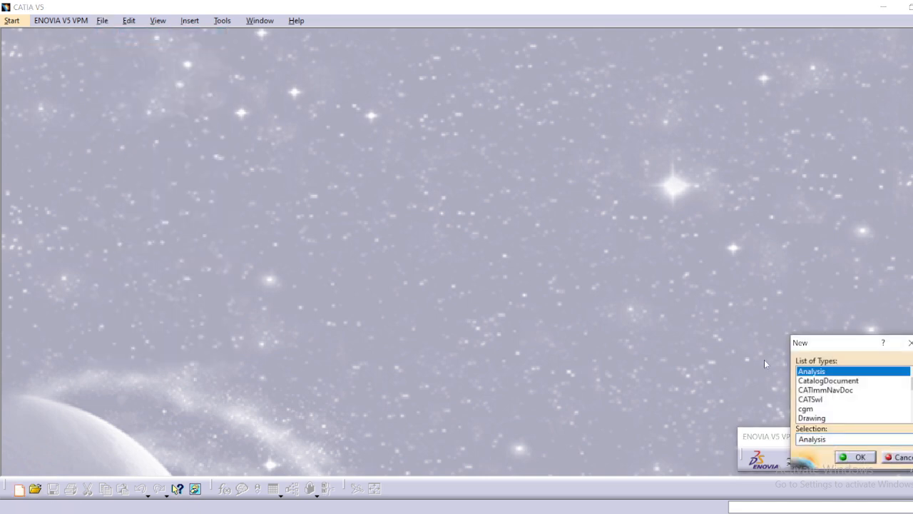
{"action": "scroll", "coordinate": [825, 408], "scroll_direction": "down", "scroll_amount": 4}
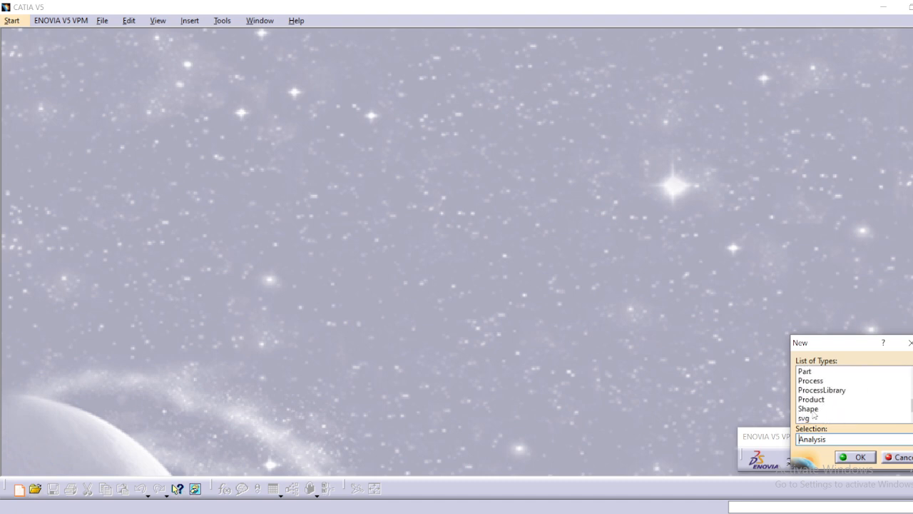
{"action": "left_click", "coordinate": [814, 372]}
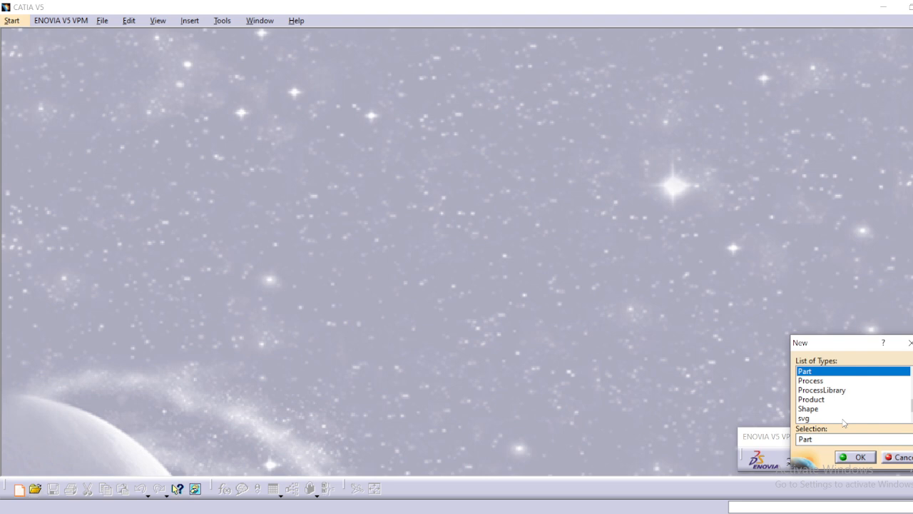
{"action": "left_click", "coordinate": [852, 458]}
{"action": "type", "text": "spur gear"}
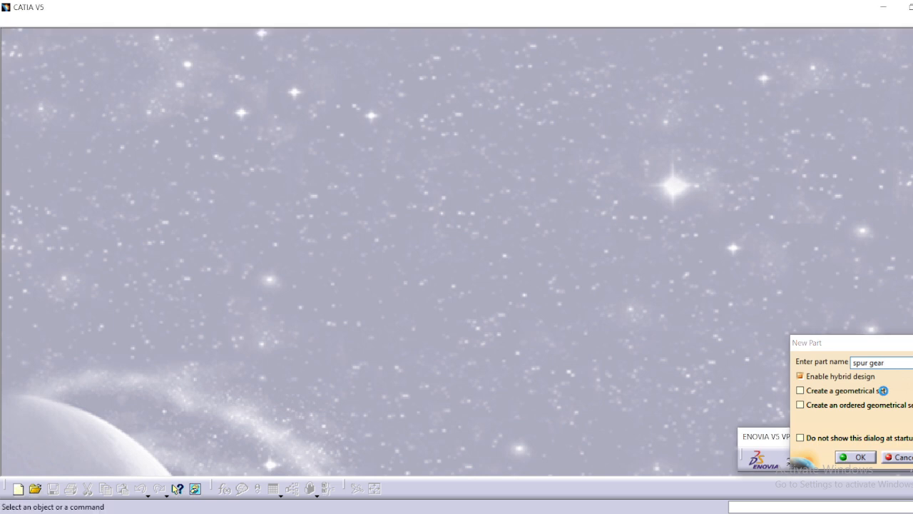
{"action": "key", "text": "Return"}
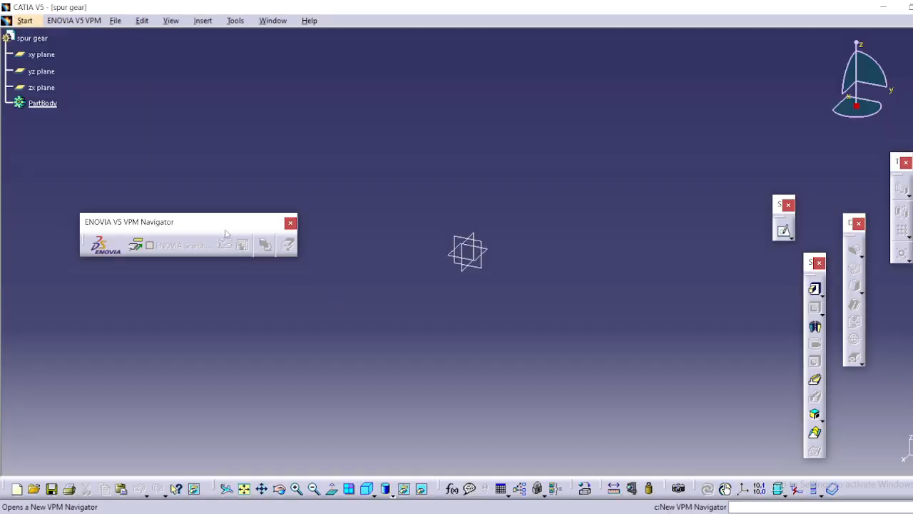
Move the floating ENOVIA toolbar out of the way and open a sketch on the yz plane.
{"action": "left_click_drag", "start_coordinate": [240, 222], "coordinate": [133, 412]}
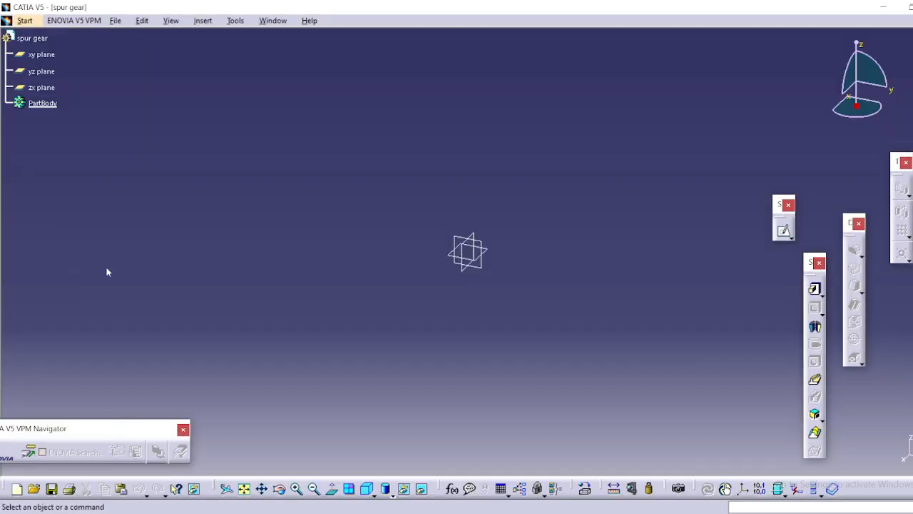
{"action": "left_click", "coordinate": [485, 259]}
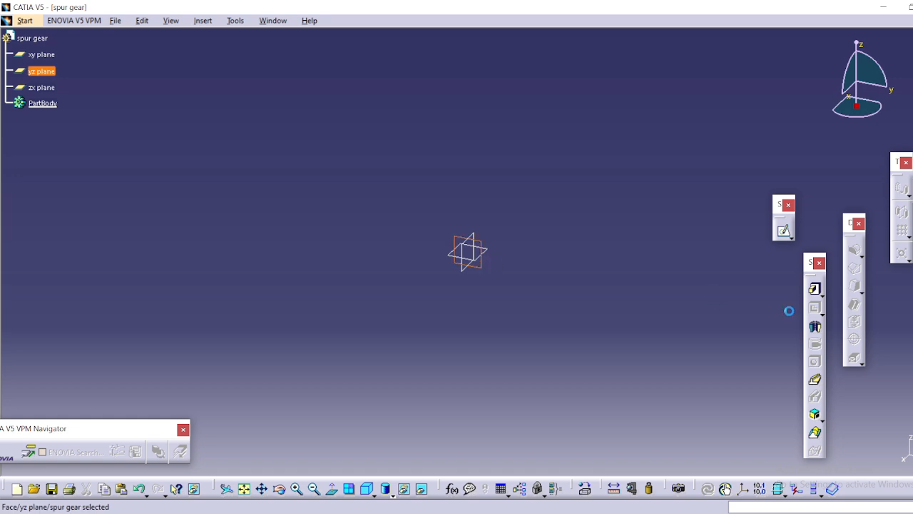
{"action": "left_click", "coordinate": [785, 232]}
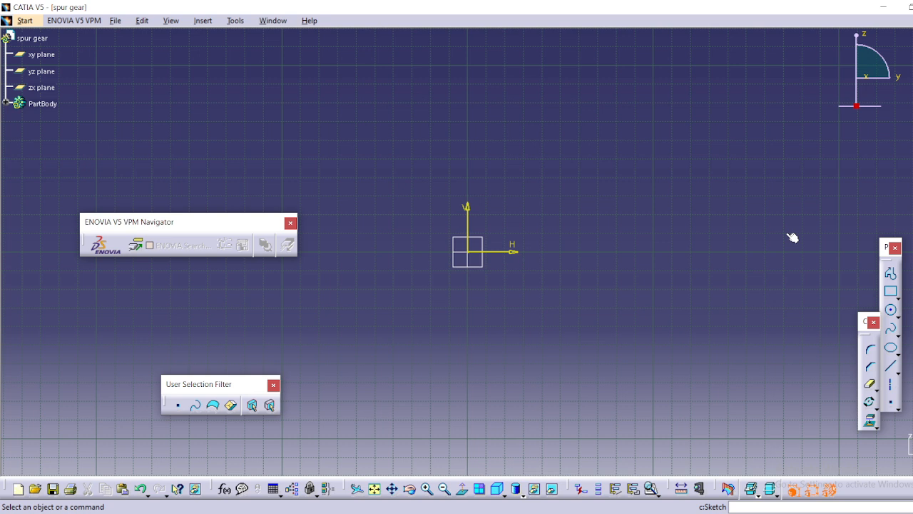
Sketch a circle centred on the origin and constrain its diameter to 58 mm.
{"action": "left_click", "coordinate": [891, 311]}
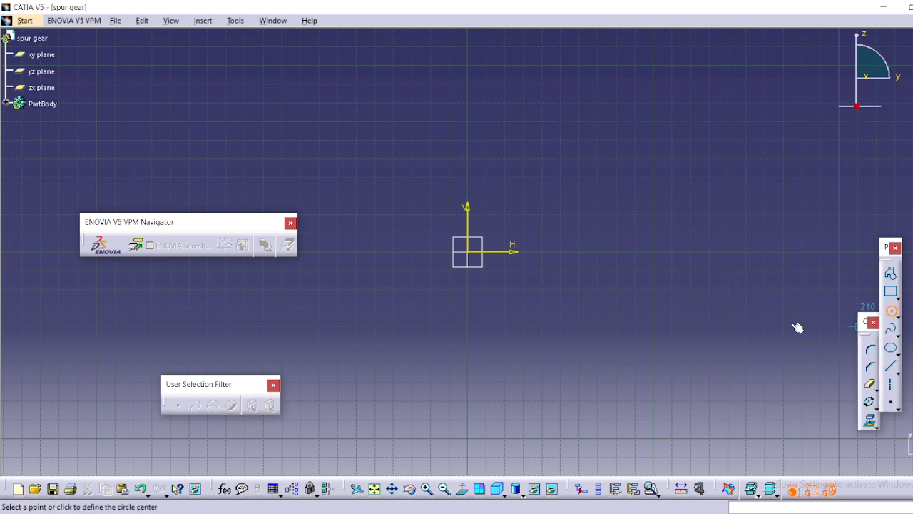
{"action": "left_click", "coordinate": [469, 254]}
{"action": "left_click", "coordinate": [598, 306]}
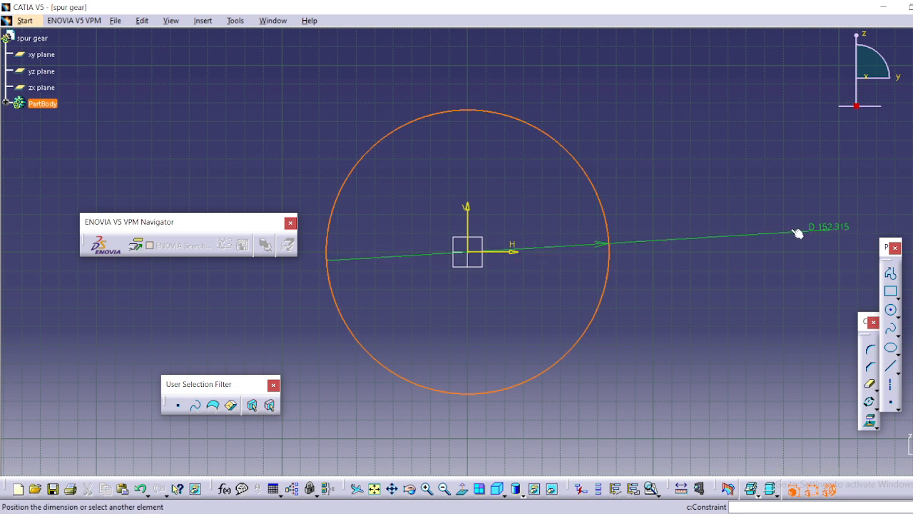
{"action": "left_click", "coordinate": [695, 211]}
{"action": "double_click", "coordinate": [709, 213]}
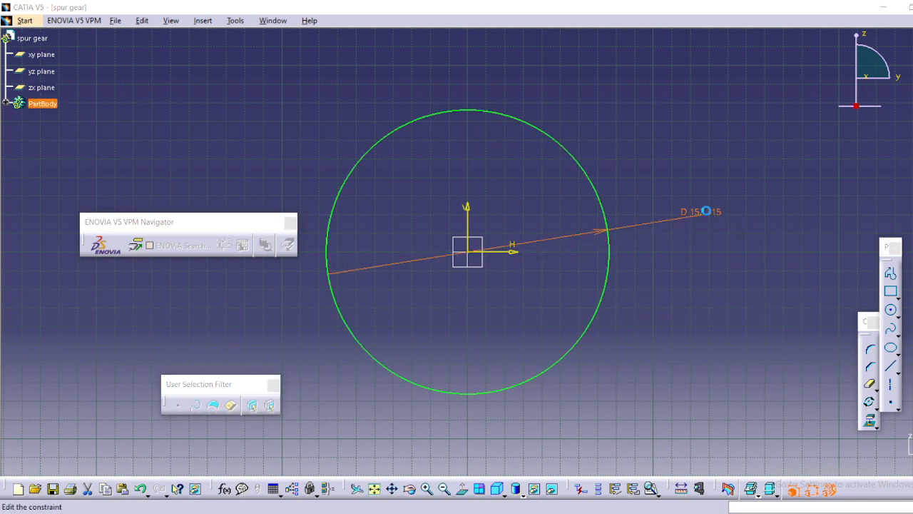
{"action": "type", "text": "5"}
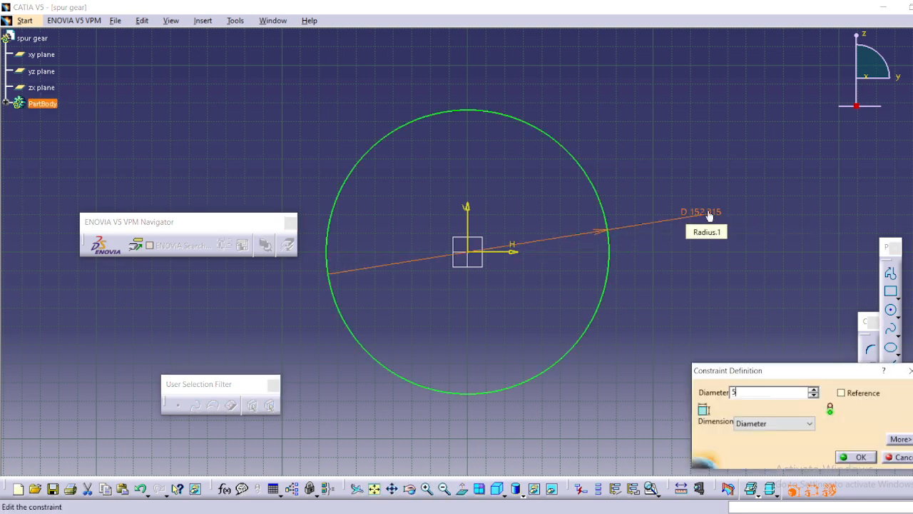
{"action": "type", "text": "8"}
{"action": "key", "text": "Return"}
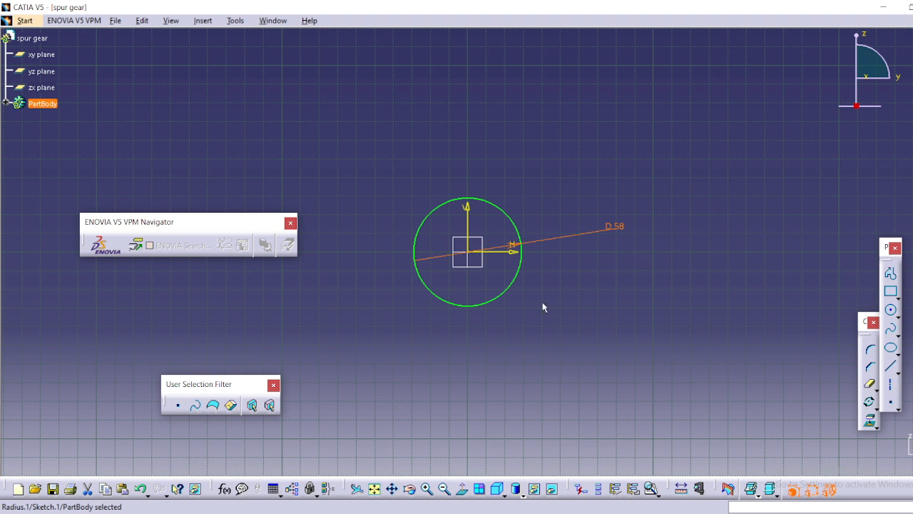
Add a second circle centred on the origin and constrain its diameter to 55 mm.
{"action": "middle_click_drag", "start_coordinate": [540, 287], "coordinate": [538, 206], "text": "ctrl"}
{"action": "middle_click_drag", "start_coordinate": [670, 269], "coordinate": [670, 261], "text": "ctrl"}
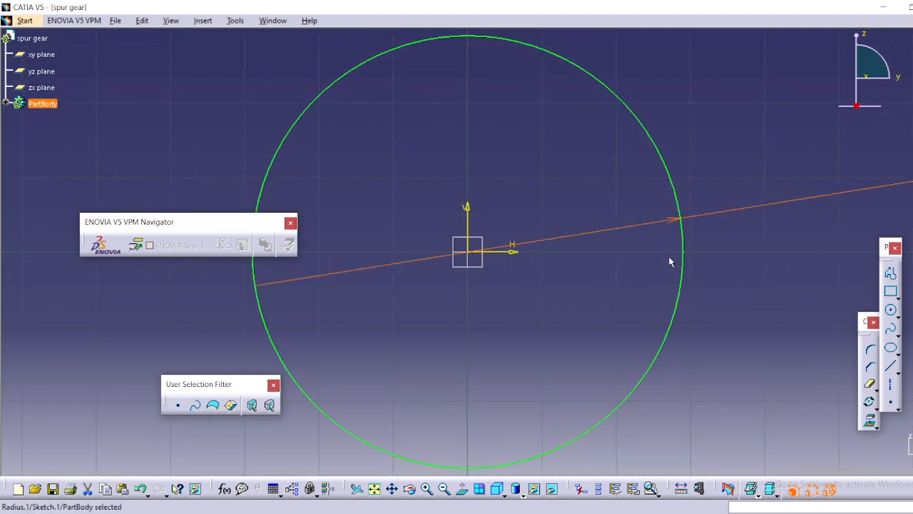
{"action": "left_click", "coordinate": [892, 312]}
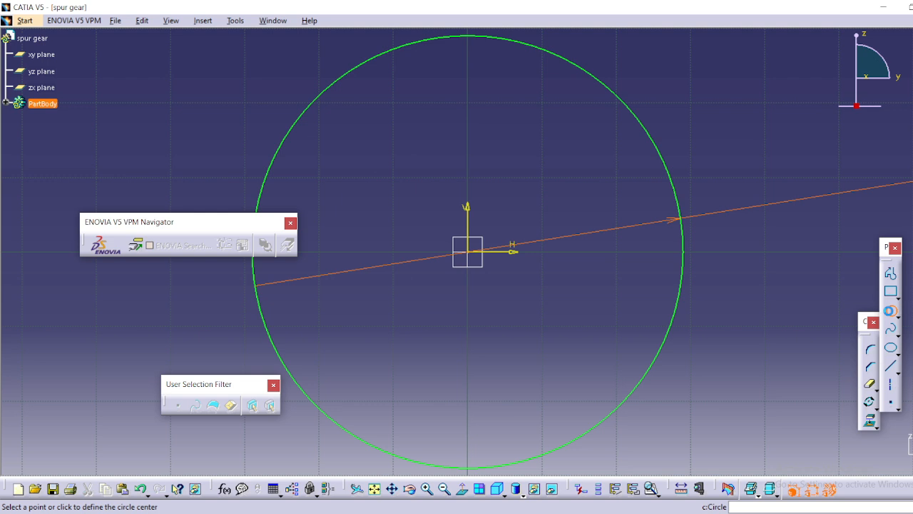
{"action": "left_click", "coordinate": [470, 253]}
{"action": "left_click", "coordinate": [580, 314]}
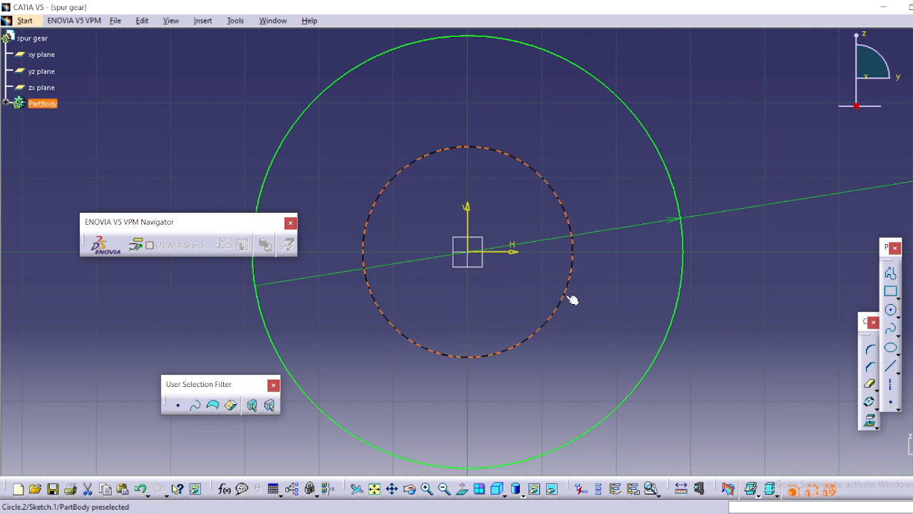
{"action": "double_click", "coordinate": [573, 299]}
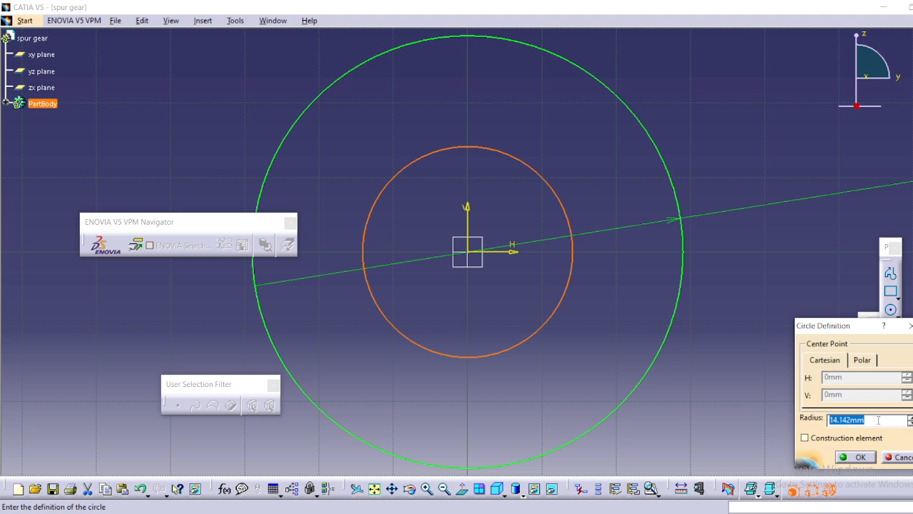
{"action": "left_click", "coordinate": [896, 456]}
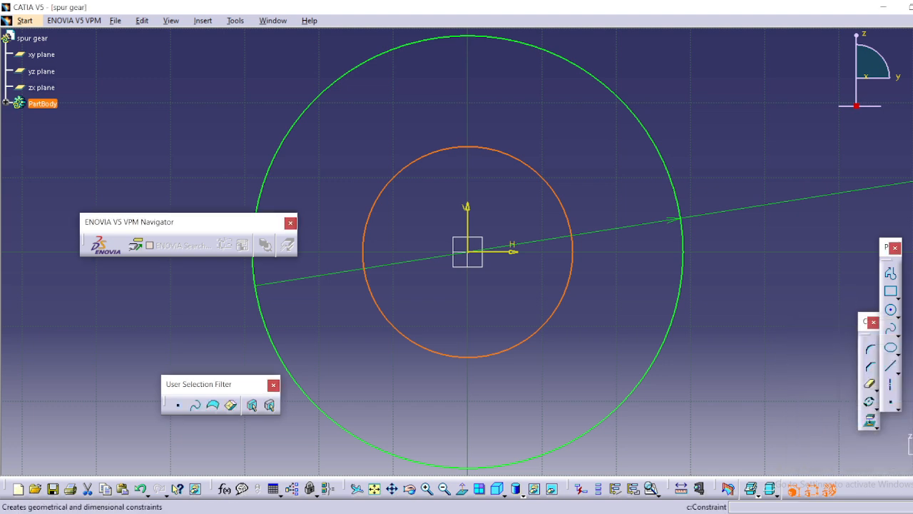
{"action": "left_click", "coordinate": [732, 311]}
{"action": "double_click", "coordinate": [733, 308]}
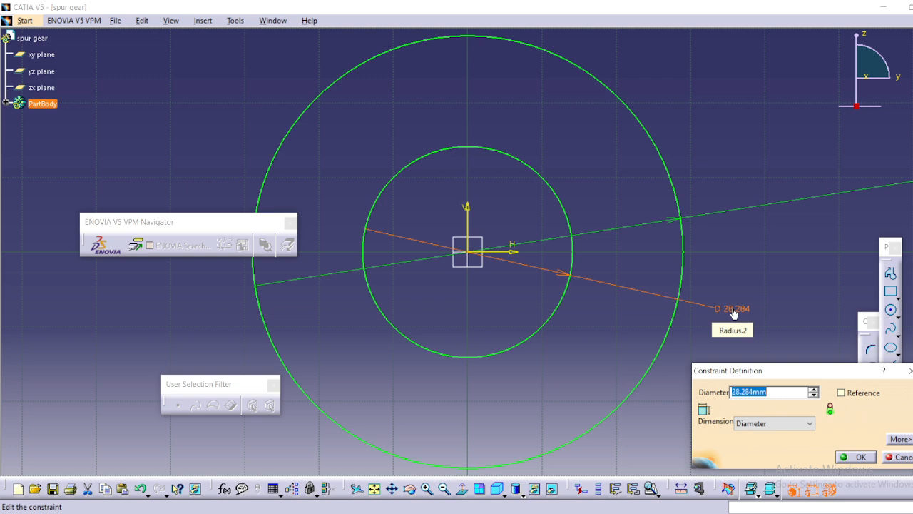
{"action": "type", "text": "55"}
{"action": "left_click", "coordinate": [850, 457]}
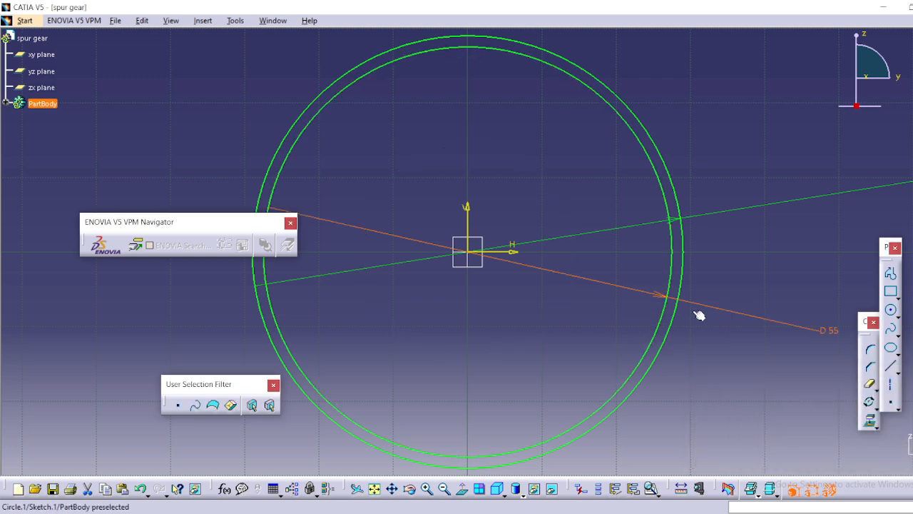
Add a third circle centred on the origin and constrain its diameter to 50 mm.
{"action": "left_click", "coordinate": [890, 309]}
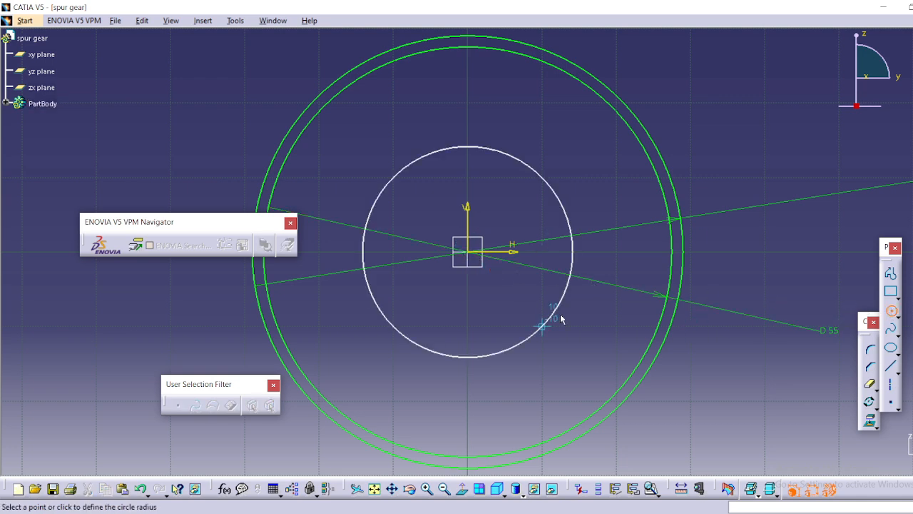
{"action": "left_click", "coordinate": [542, 326]}
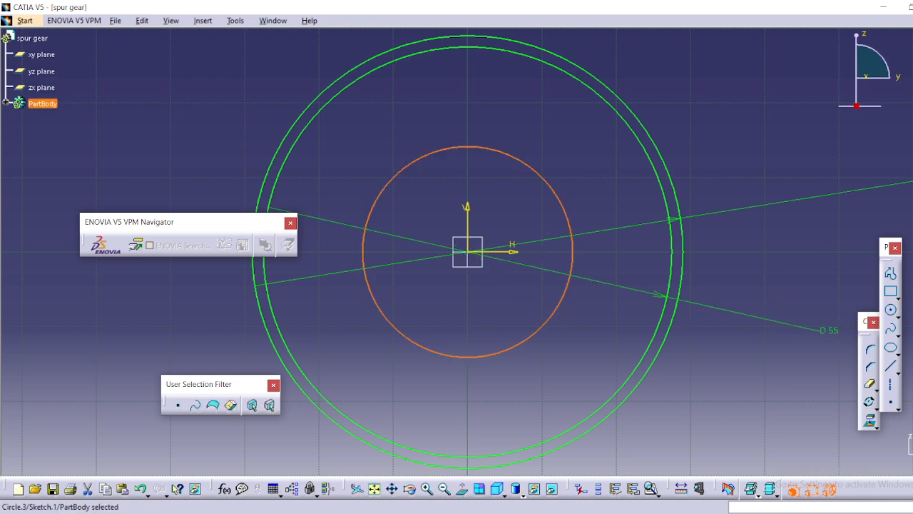
{"action": "left_click", "coordinate": [912, 336]}
{"action": "left_click", "coordinate": [705, 353]}
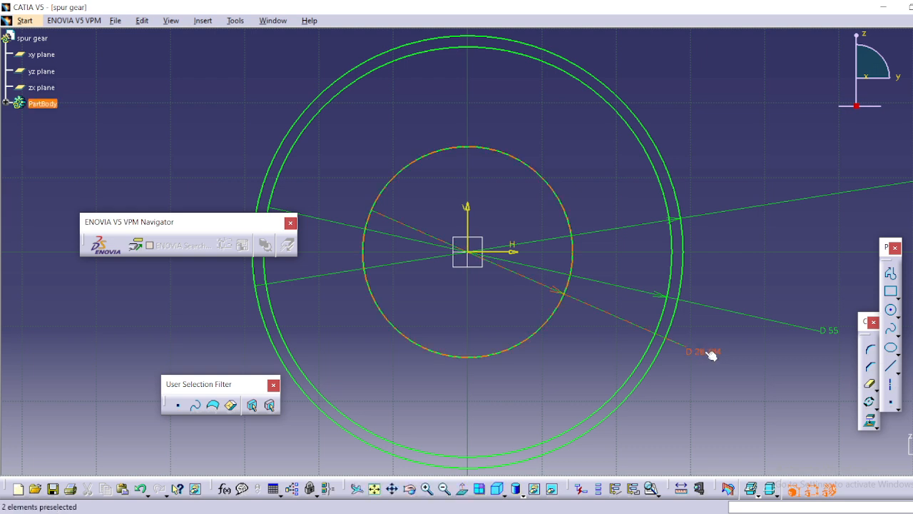
{"action": "double_click", "coordinate": [708, 353]}
{"action": "type", "text": "50"}
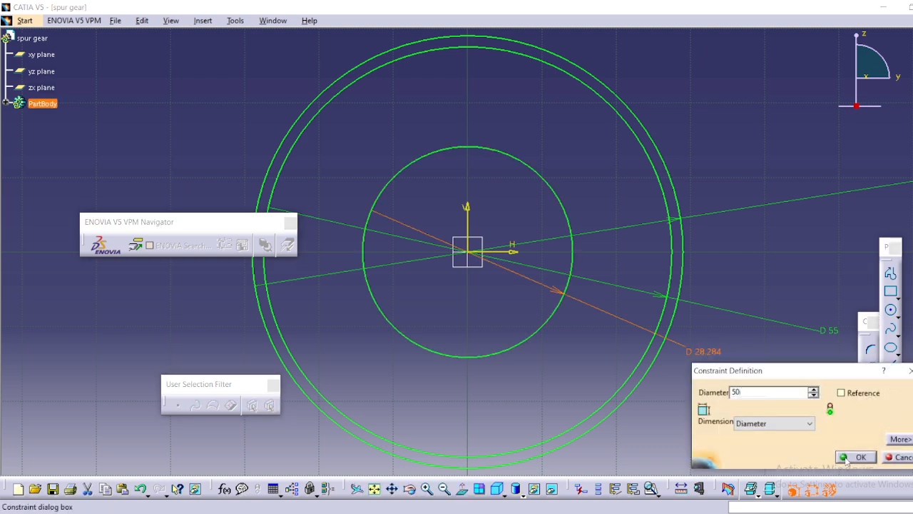
{"action": "left_click", "coordinate": [847, 457]}
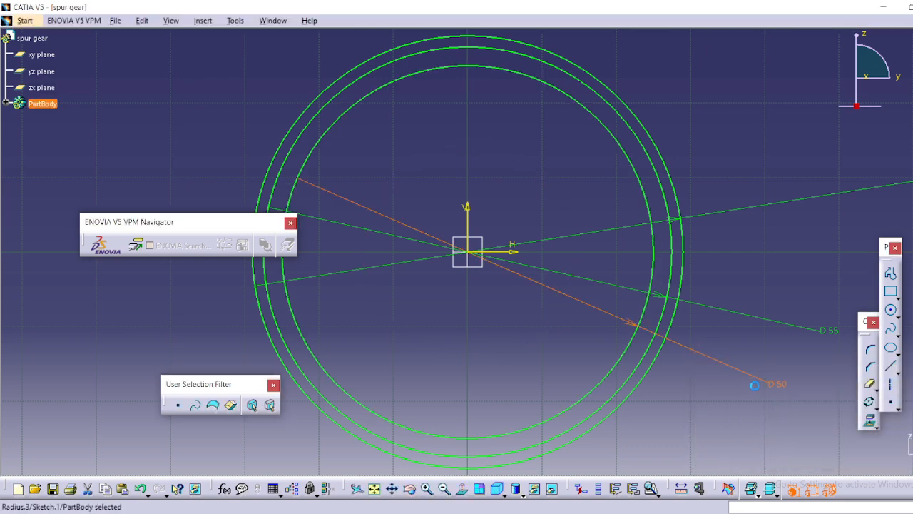
Add a fourth circle centred on the origin and constrain its diameter to 52 mm.
{"action": "left_click", "coordinate": [891, 310]}
{"action": "left_click", "coordinate": [470, 253]}
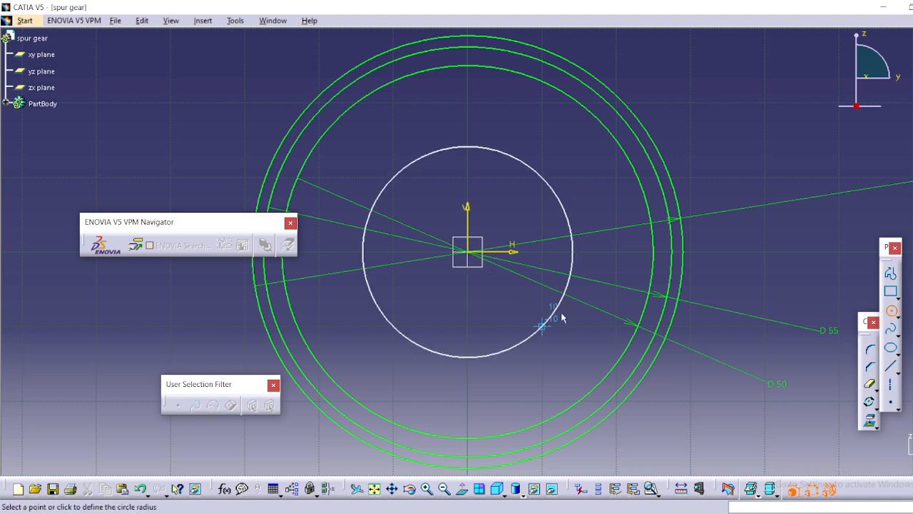
{"action": "left_click", "coordinate": [583, 328]}
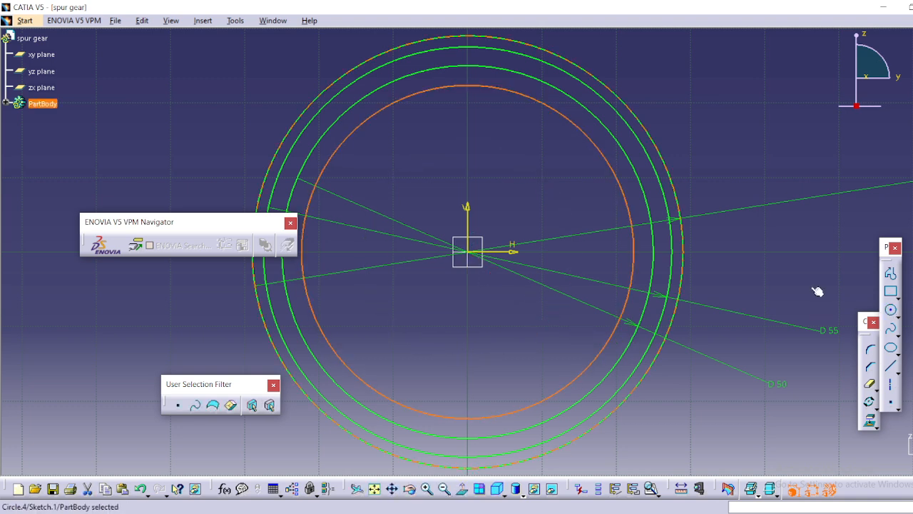
{"action": "left_click", "coordinate": [912, 267]}
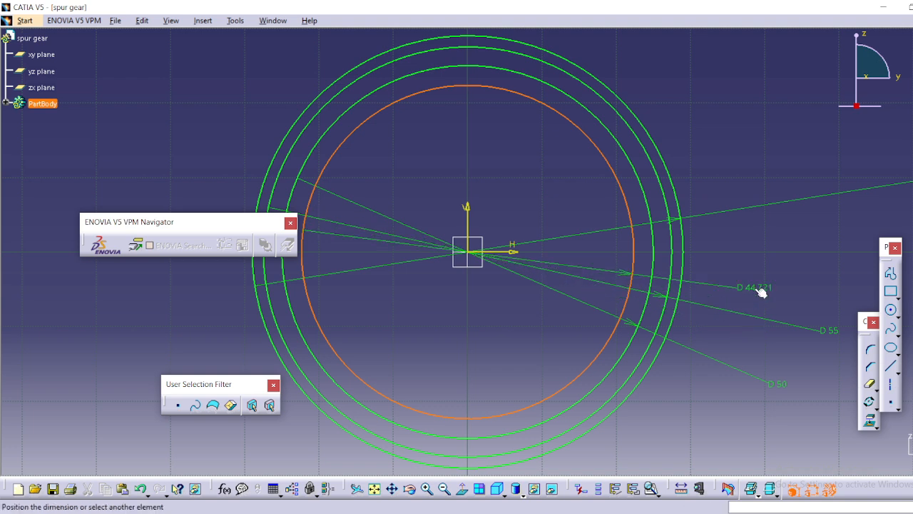
{"action": "left_click", "coordinate": [761, 290]}
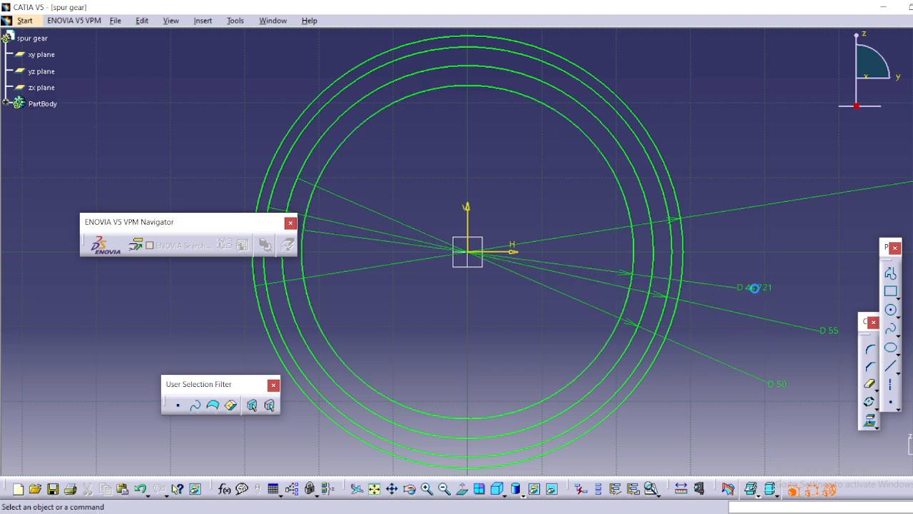
{"action": "double_click", "coordinate": [757, 291]}
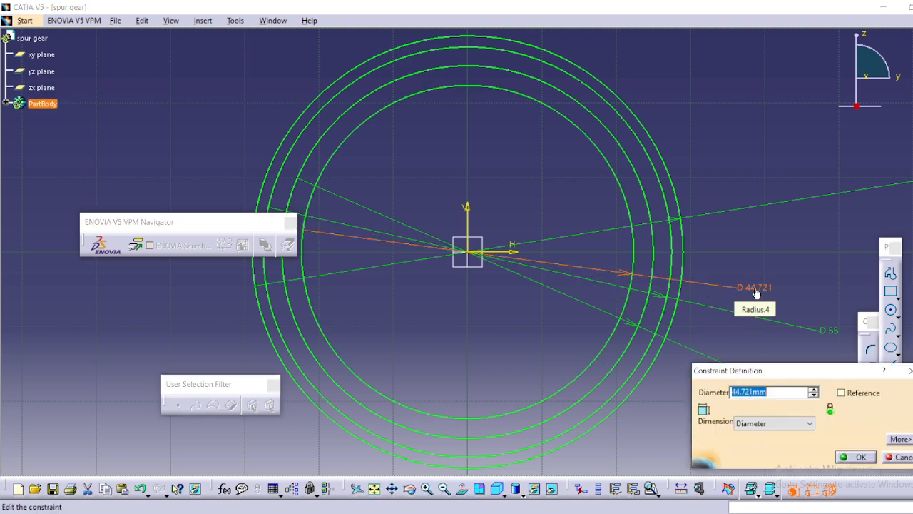
{"action": "type", "text": "52"}
{"action": "key", "text": "Return"}
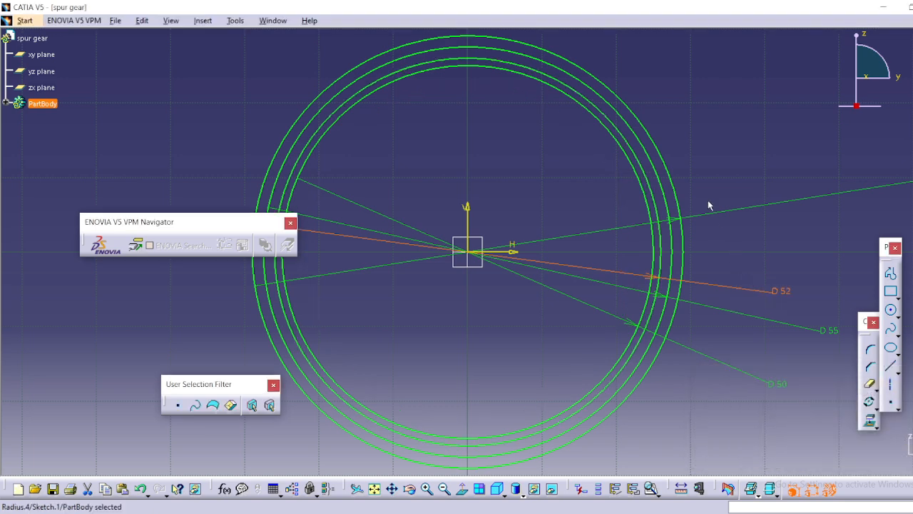
Sketch a circle about 8 mm in diameter centred on the 52 mm circle, at about H 10 mm and V 24 mm.
{"action": "mouse_move", "coordinate": [632, 153]}
{"action": "middle_mouse_down"}
{"action": "mouse_move", "coordinate": [581, 320]}
{"action": "mouse_move", "coordinate": [550, 300]}
{"action": "mouse_move", "coordinate": [535, 307]}
{"action": "mouse_move", "coordinate": [547, 235]}
{"action": "mouse_move", "coordinate": [540, 323]}
{"action": "mouse_move", "coordinate": [569, 244]}
{"action": "middle_mouse_up"}
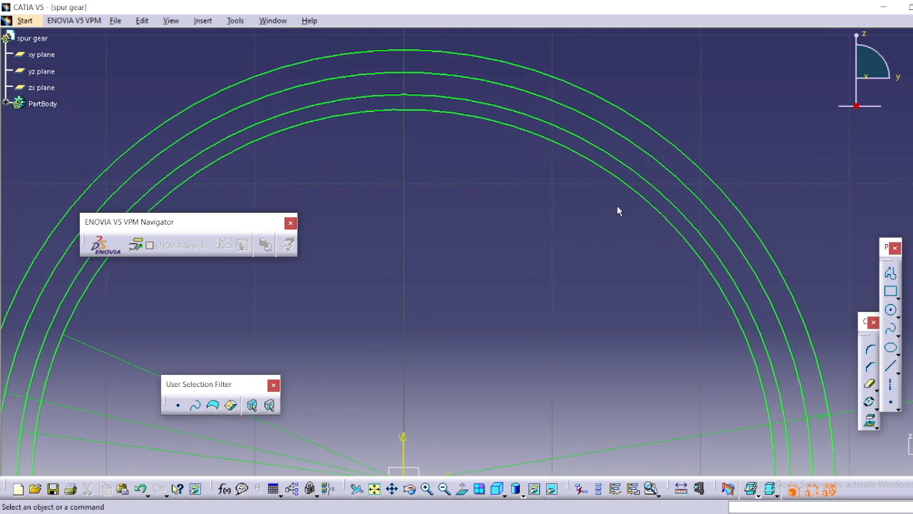
{"action": "middle_click_drag", "start_coordinate": [599, 247], "coordinate": [609, 322]}
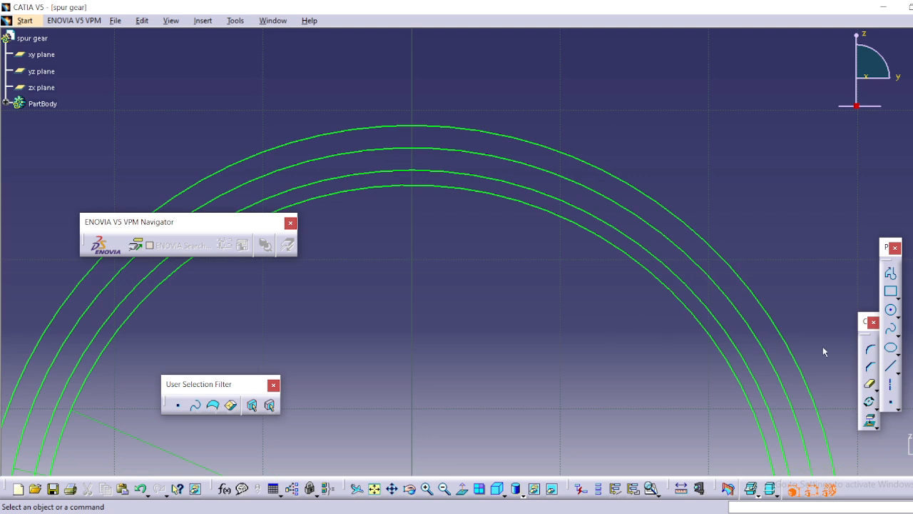
{"action": "left_click", "coordinate": [891, 310]}
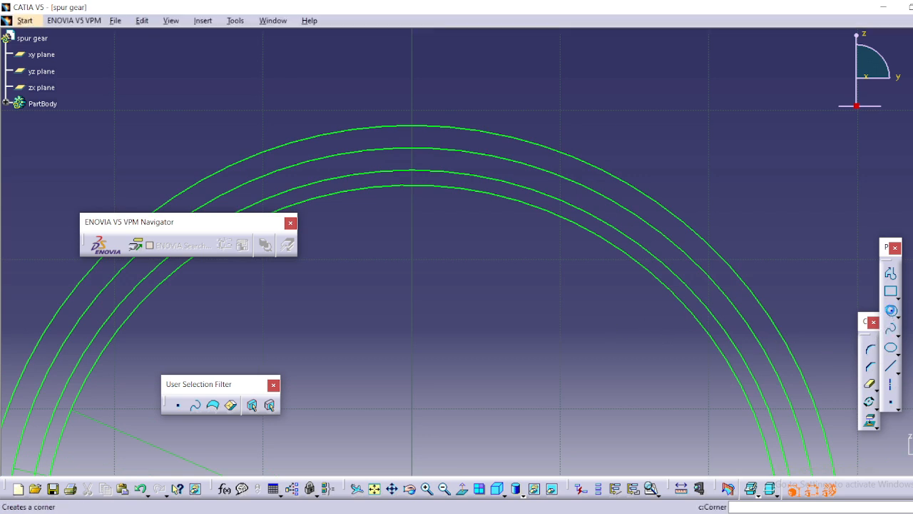
{"action": "left_click", "coordinate": [561, 200]}
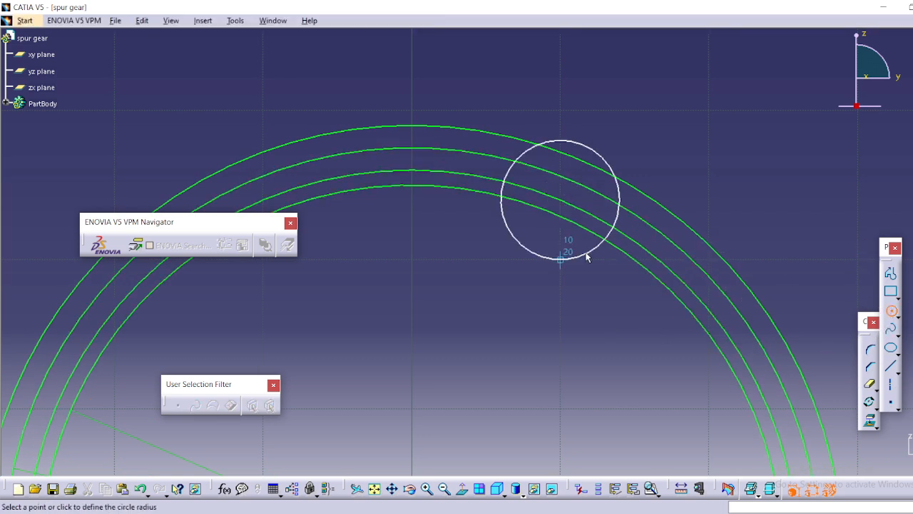
{"action": "left_click", "coordinate": [588, 258]}
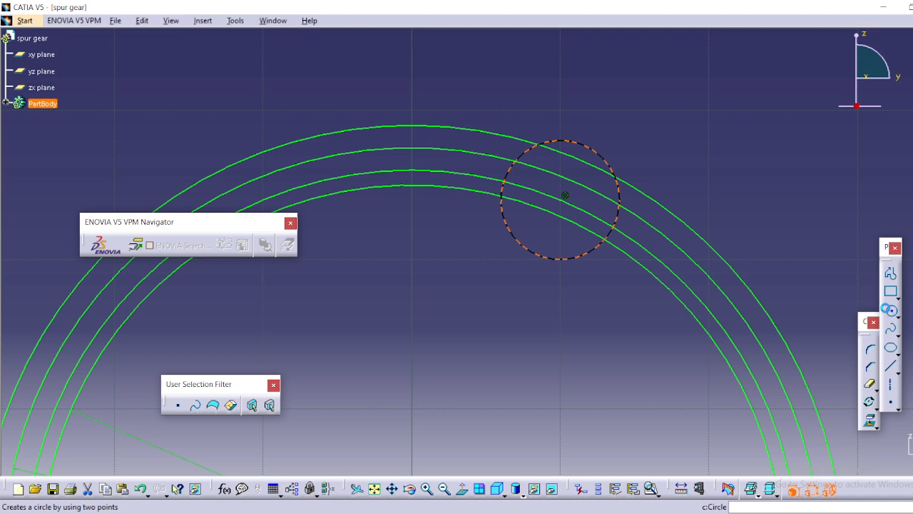
{"action": "left_click", "coordinate": [889, 309]}
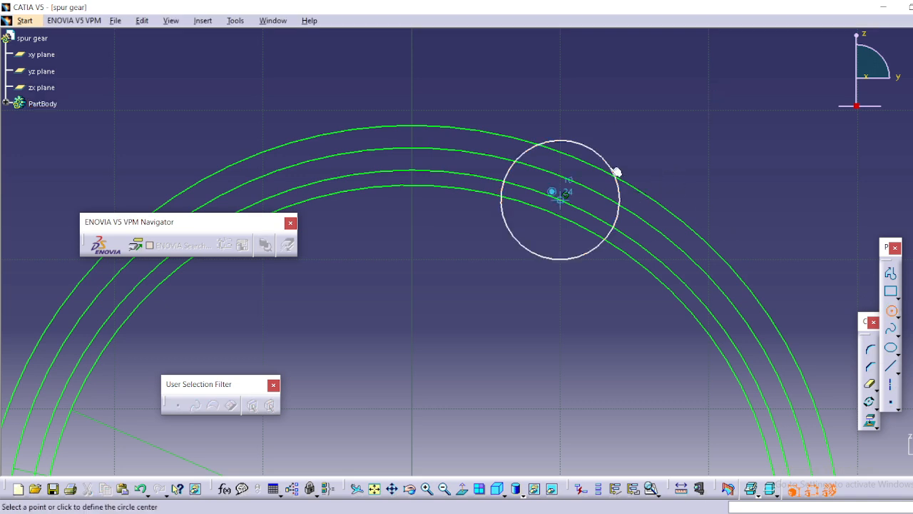
{"action": "left_click", "coordinate": [891, 310]}
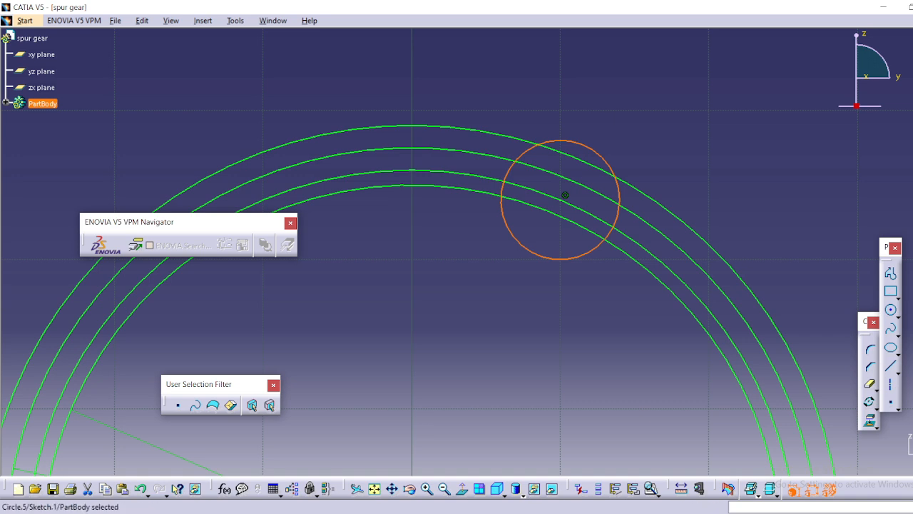
Constrain the new small circle's diameter to 12 mm.
{"action": "left_click", "coordinate": [910, 222]}
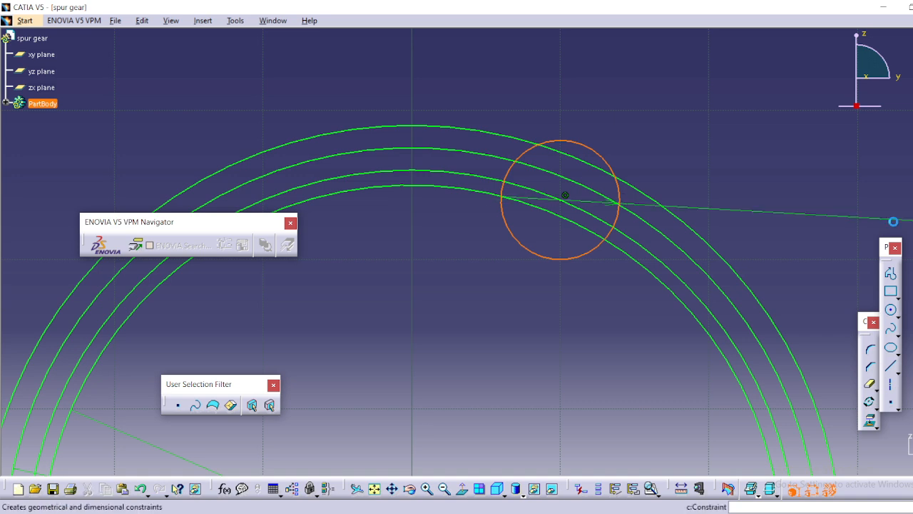
{"action": "left_click", "coordinate": [633, 138]}
{"action": "double_click", "coordinate": [628, 135]}
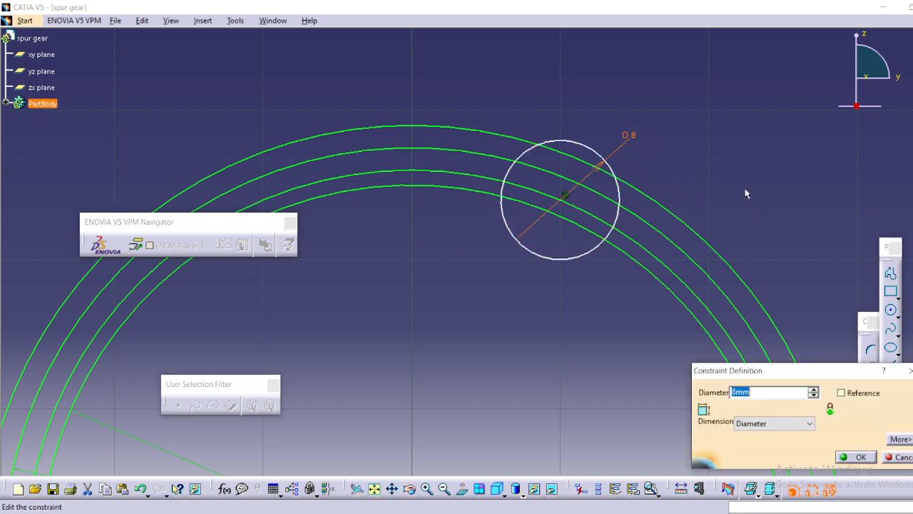
{"action": "type", "text": "12"}
{"action": "key", "text": "Return"}
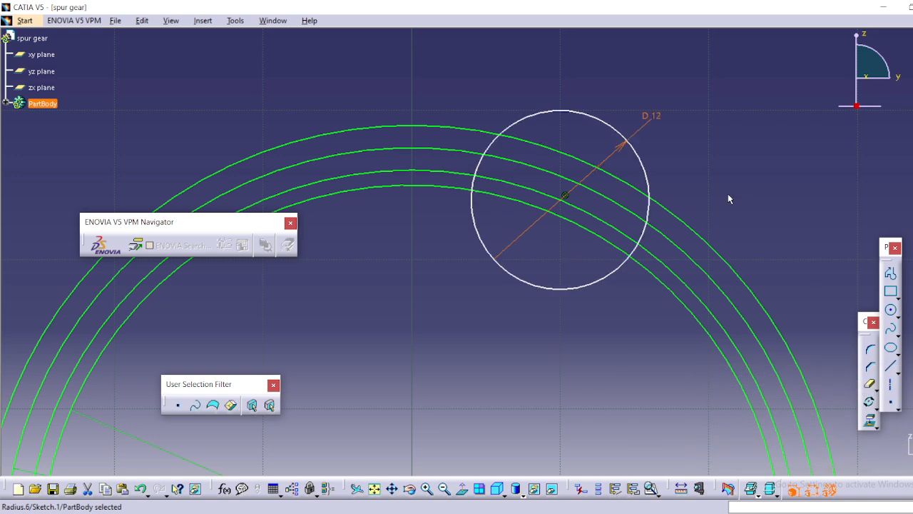
{"action": "left_click", "coordinate": [710, 227]}
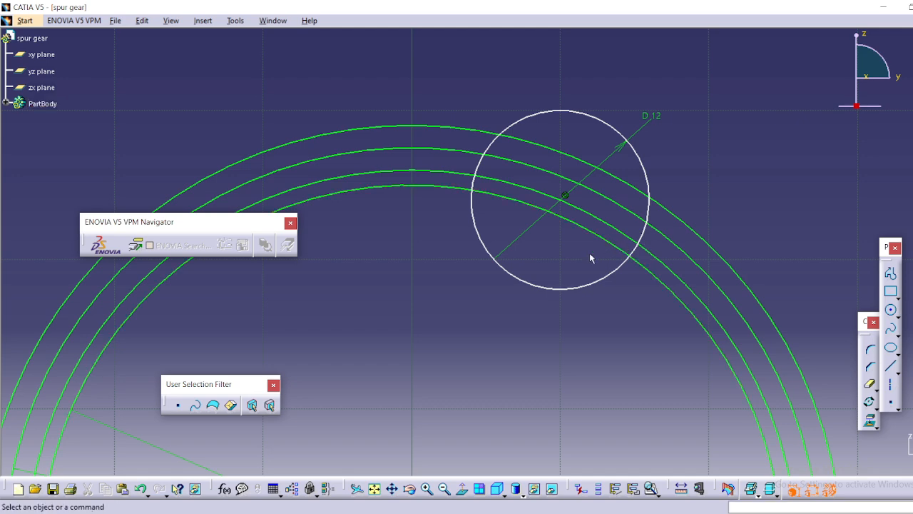
Draw an axis line from the origin to the centre of the 12 mm circle.
{"action": "middle_click_drag", "start_coordinate": [591, 253], "coordinate": [585, 203]}
{"action": "middle_click_drag", "start_coordinate": [585, 275], "coordinate": [588, 225]}
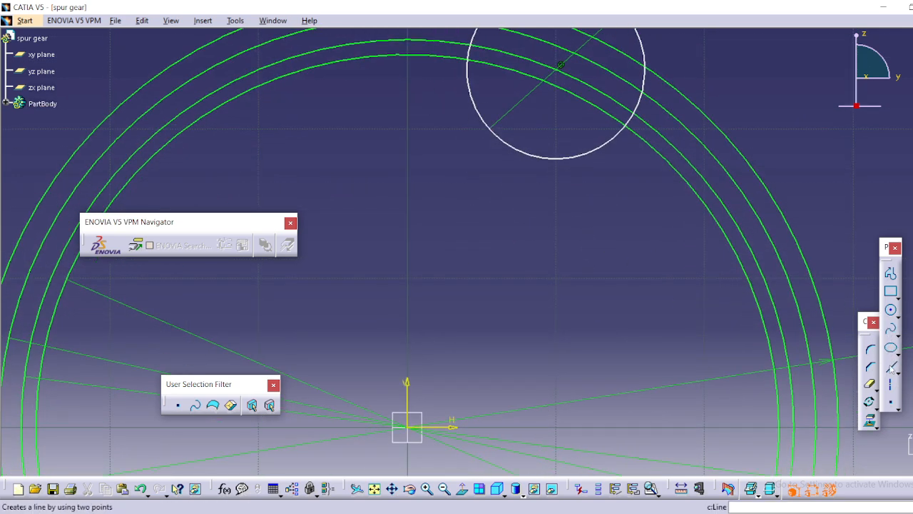
{"action": "left_click", "coordinate": [891, 385]}
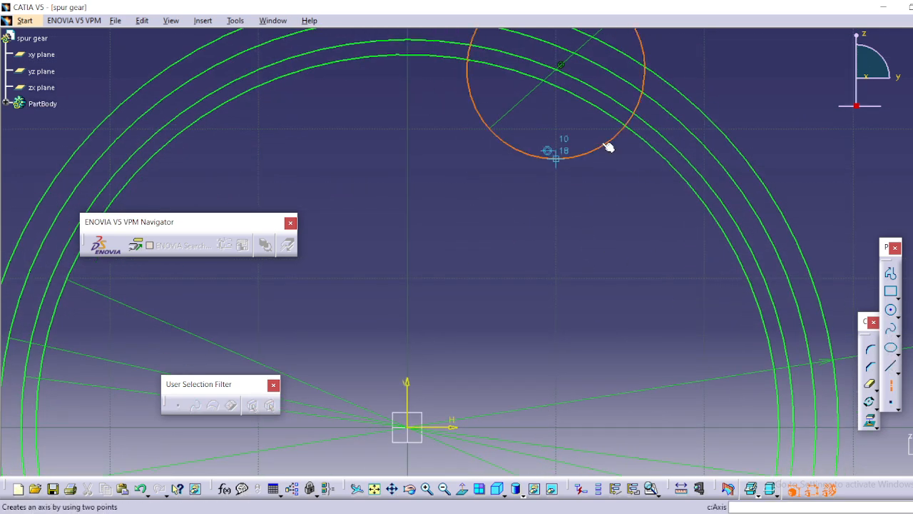
{"action": "left_click", "coordinate": [407, 427]}
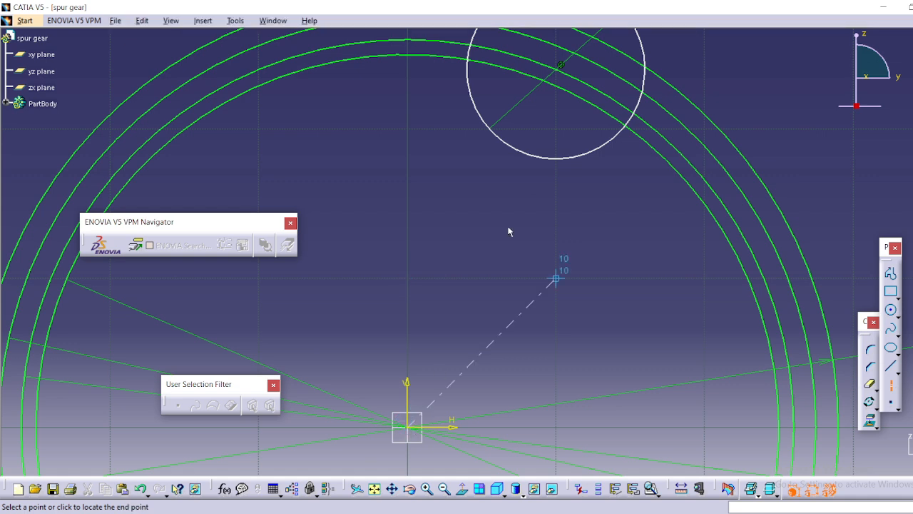
{"action": "left_click", "coordinate": [559, 70]}
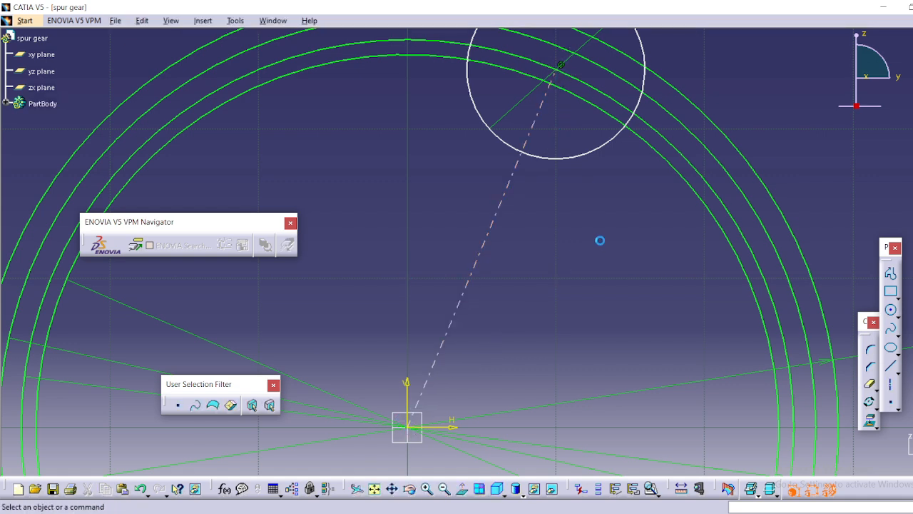
Constrain the angle between the axis line and the vertical sketch axis to 20 degrees.
{"action": "left_click", "coordinate": [497, 223]}
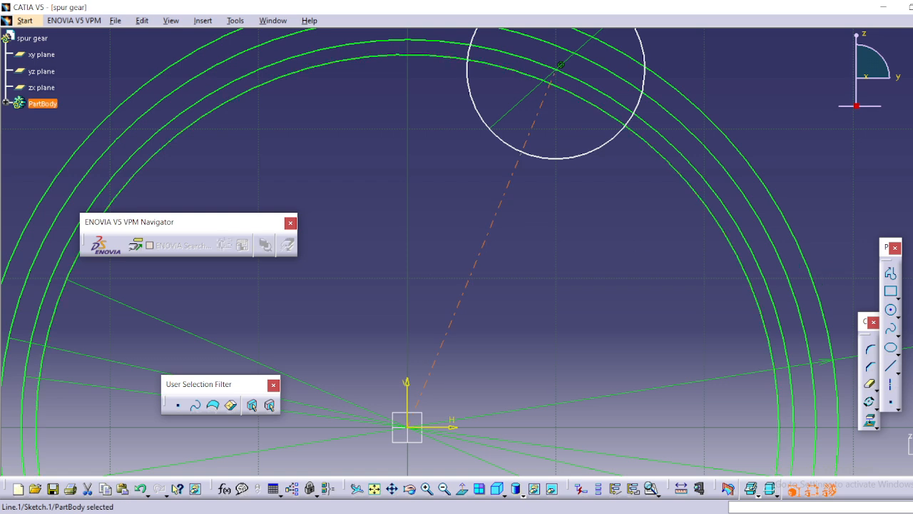
{"action": "left_click", "coordinate": [912, 285]}
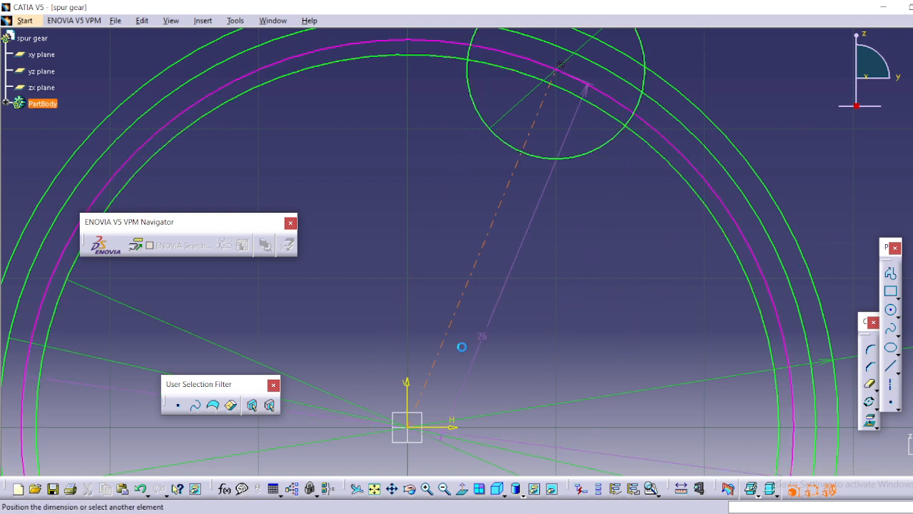
{"action": "left_click", "coordinate": [410, 397]}
{"action": "left_click", "coordinate": [431, 273]}
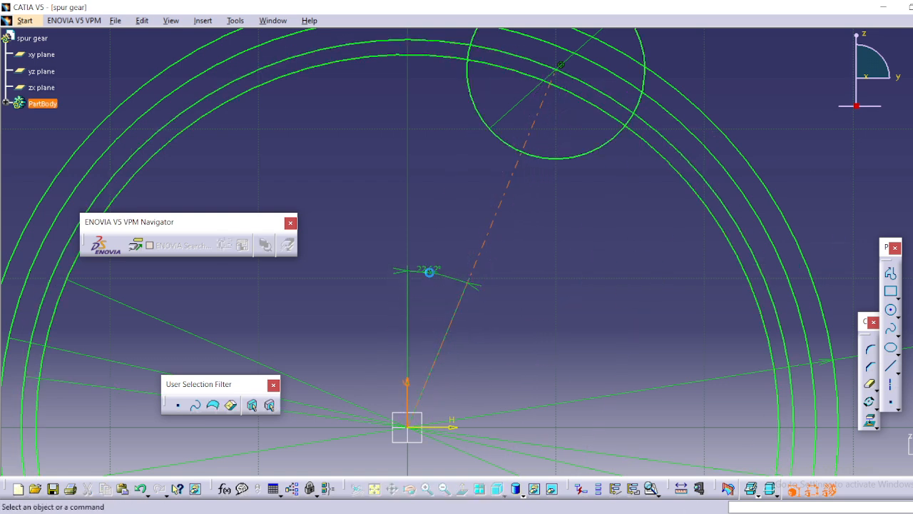
{"action": "double_click", "coordinate": [432, 270]}
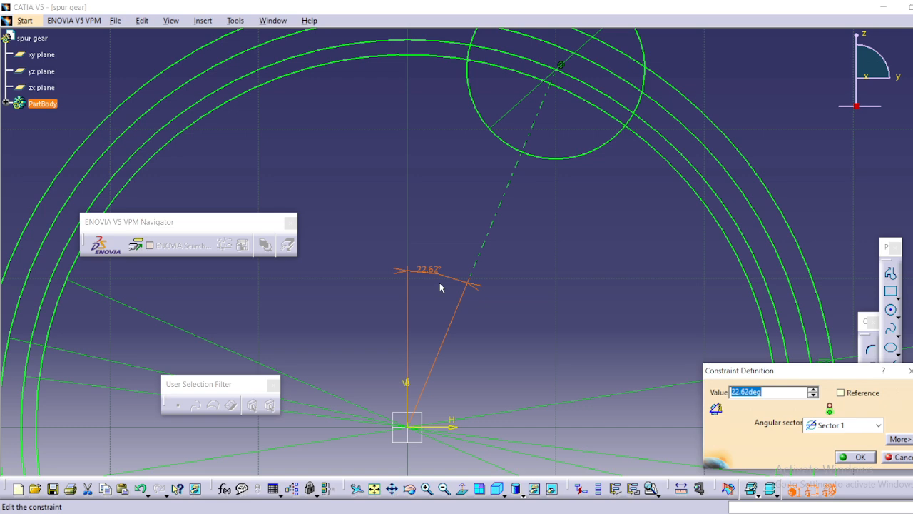
{"action": "type", "text": "20"}
{"action": "key", "text": "Return"}
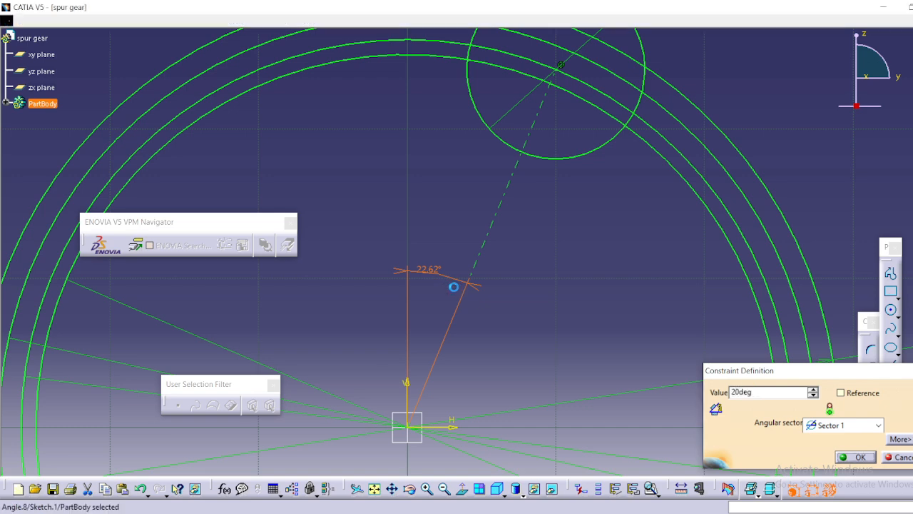
{"action": "left_click", "coordinate": [502, 206]}
Sketch a circle about 12 mm in diameter centred where the 52 mm circle meets the vertical axis, and dimension its diameter.
{"action": "mouse_move", "coordinate": [501, 207]}
{"action": "middle_mouse_down"}
{"action": "mouse_move", "coordinate": [511, 322]}
{"action": "mouse_move", "coordinate": [490, 362]}
{"action": "middle_mouse_up"}
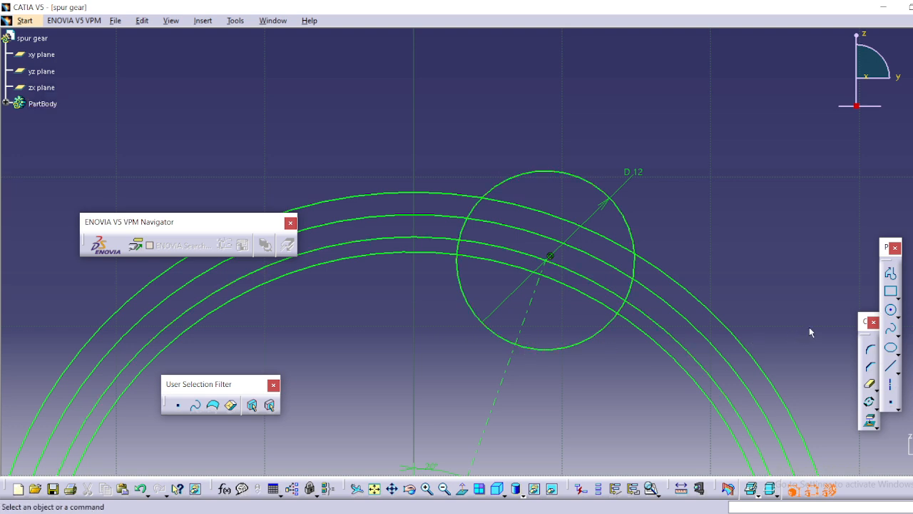
{"action": "left_click", "coordinate": [891, 311]}
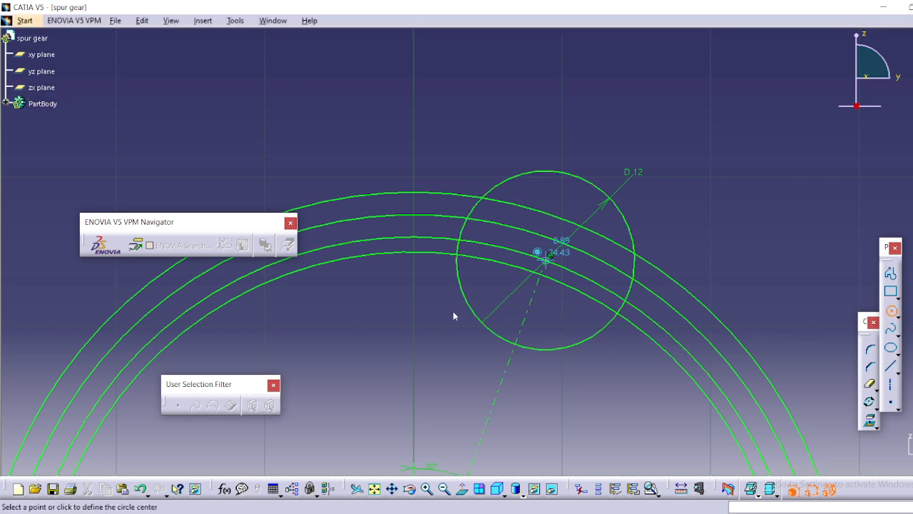
{"action": "left_click", "coordinate": [416, 238]}
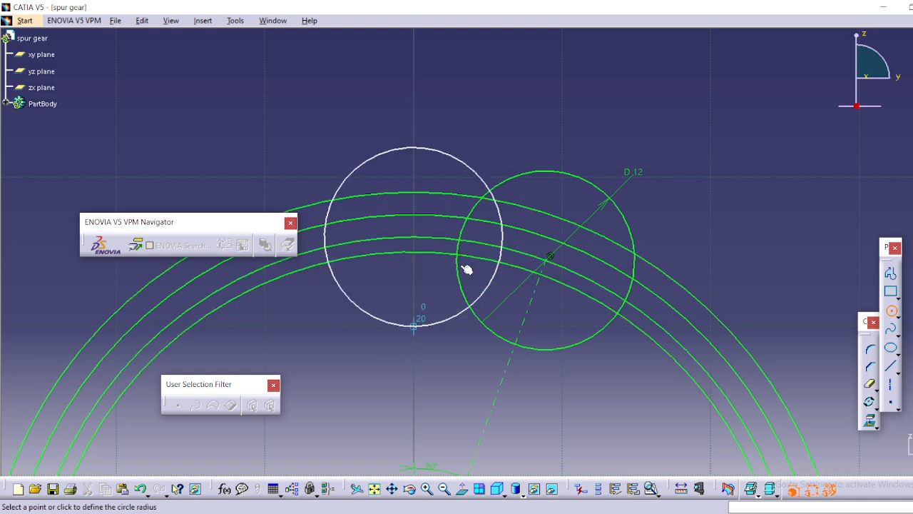
{"action": "left_click", "coordinate": [444, 300]}
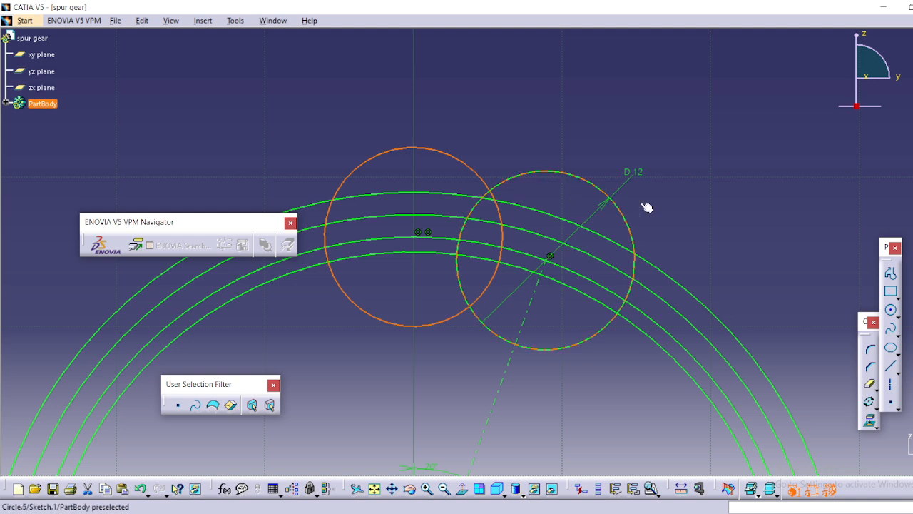
{"action": "left_click", "coordinate": [910, 300]}
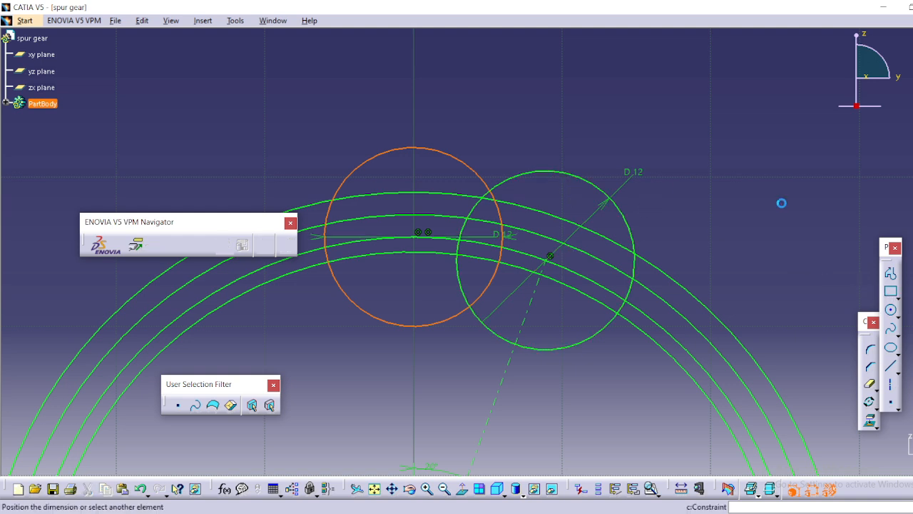
{"action": "left_click", "coordinate": [501, 117]}
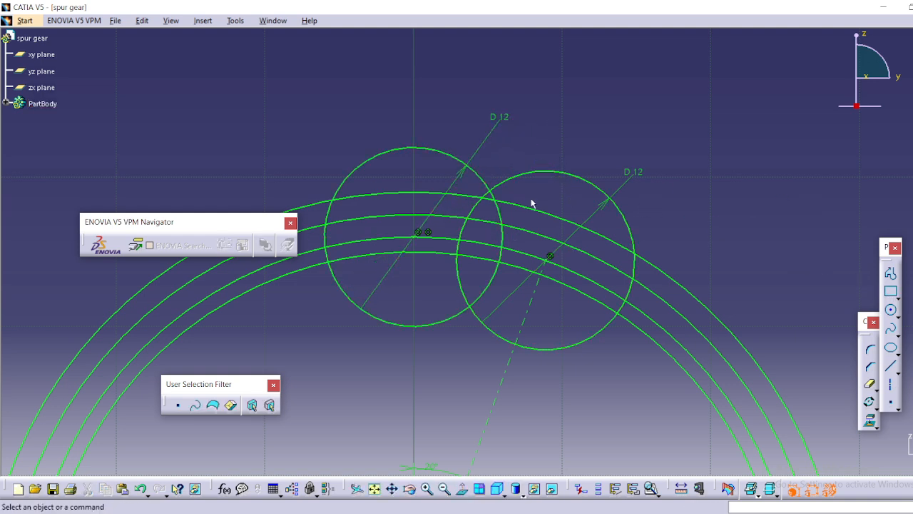
Delete the new circle centre's coincidence with the vertical axis and constrain the distance between the two small circles to 3.14 mm.
{"action": "left_click", "coordinate": [430, 234]}
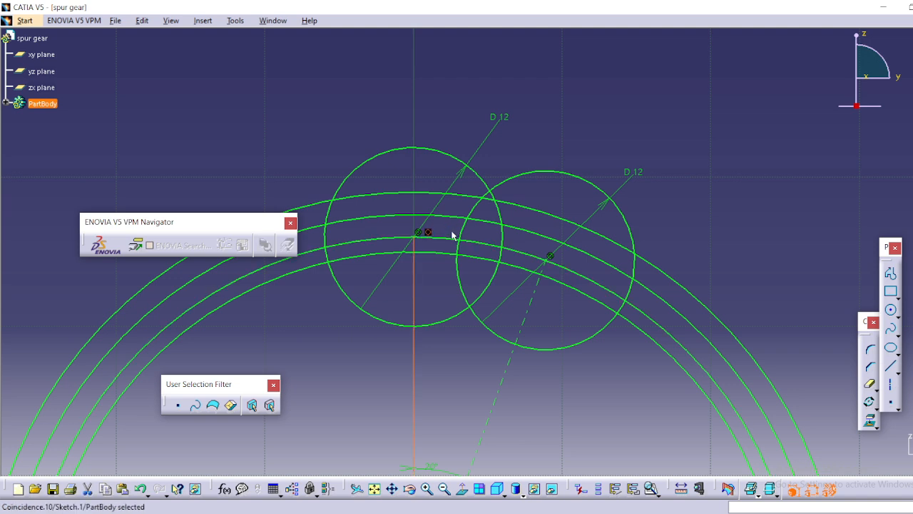
{"action": "key", "text": "Delete"}
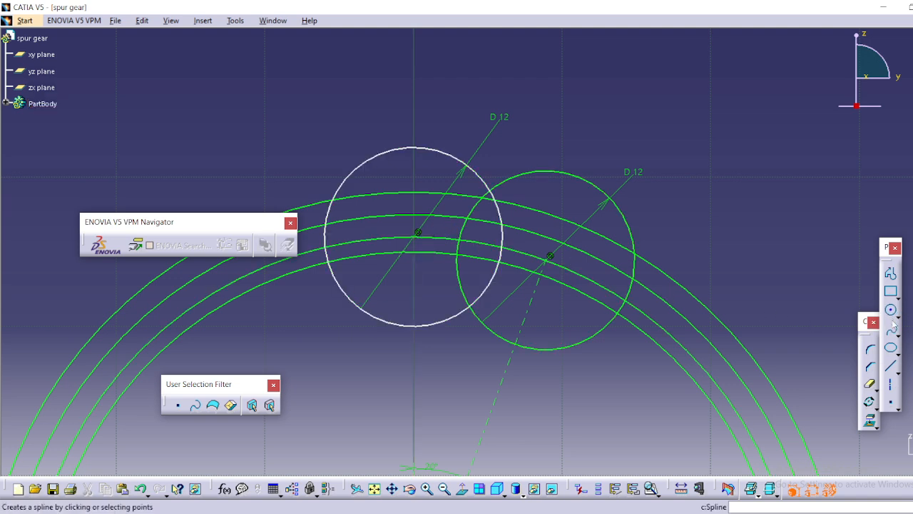
{"action": "left_click", "coordinate": [464, 230]}
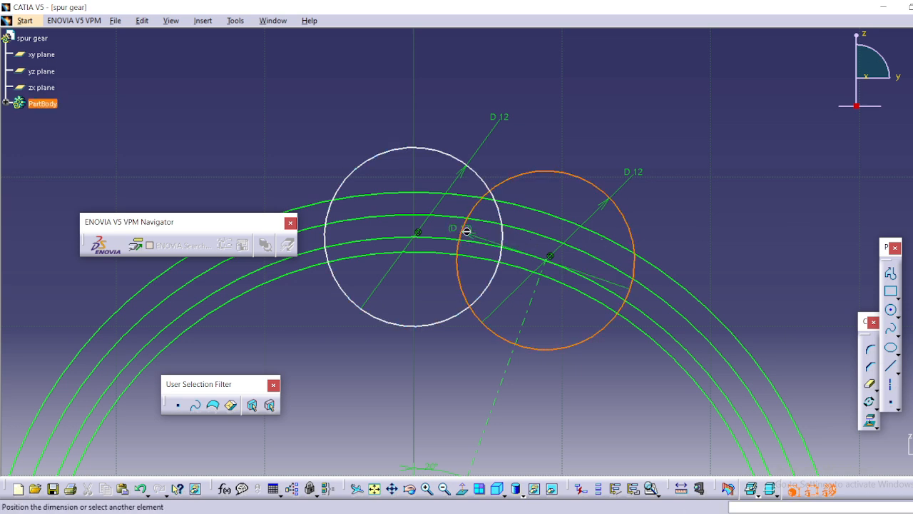
{"action": "left_click", "coordinate": [504, 244]}
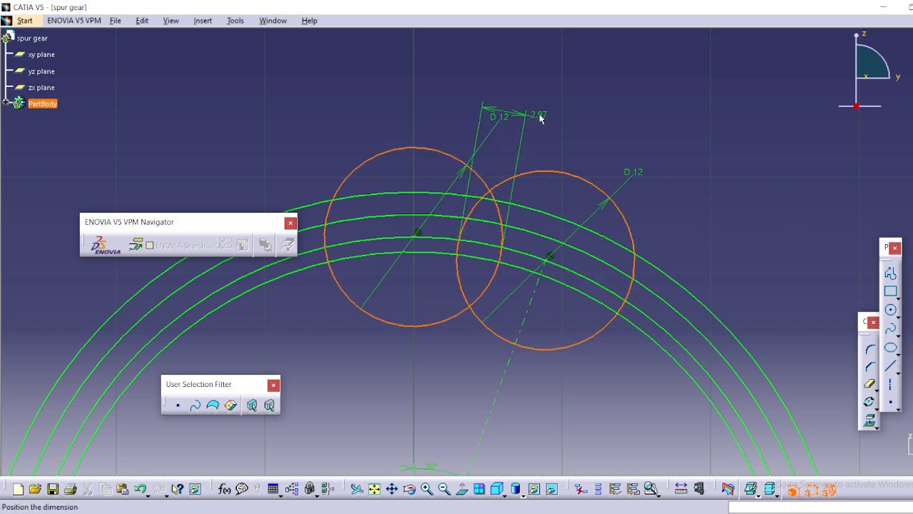
{"action": "left_click", "coordinate": [542, 105]}
{"action": "double_click", "coordinate": [540, 102]}
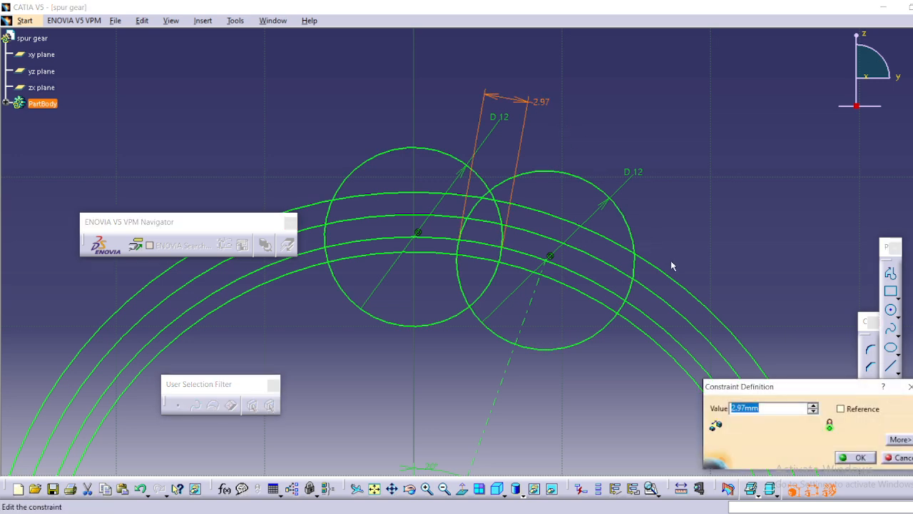
{"action": "type", "text": "3.14"}
{"action": "key", "text": "Return"}
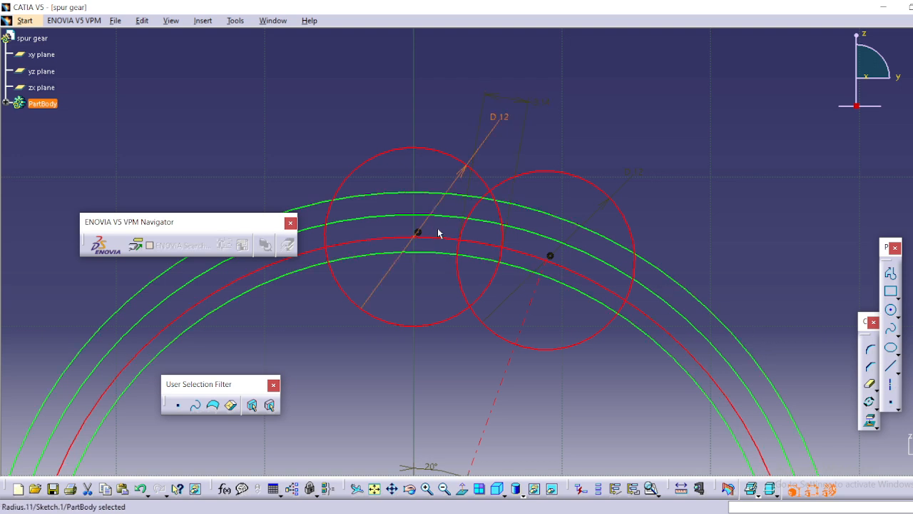
Redimension the left flank circle with a diameter of 12 mm and delete the coincidence constraint at its centre.
{"action": "left_click", "coordinate": [438, 228]}
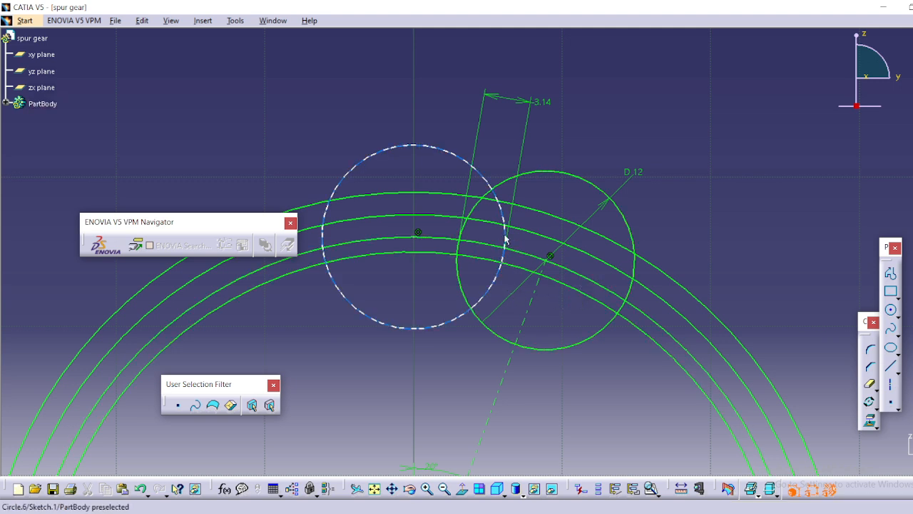
{"action": "left_click", "coordinate": [437, 147]}
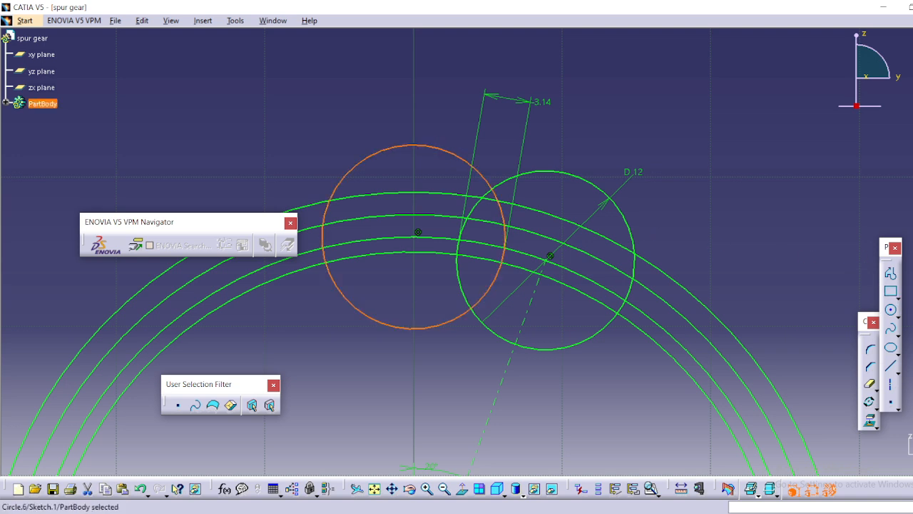
{"action": "left_click", "coordinate": [911, 343]}
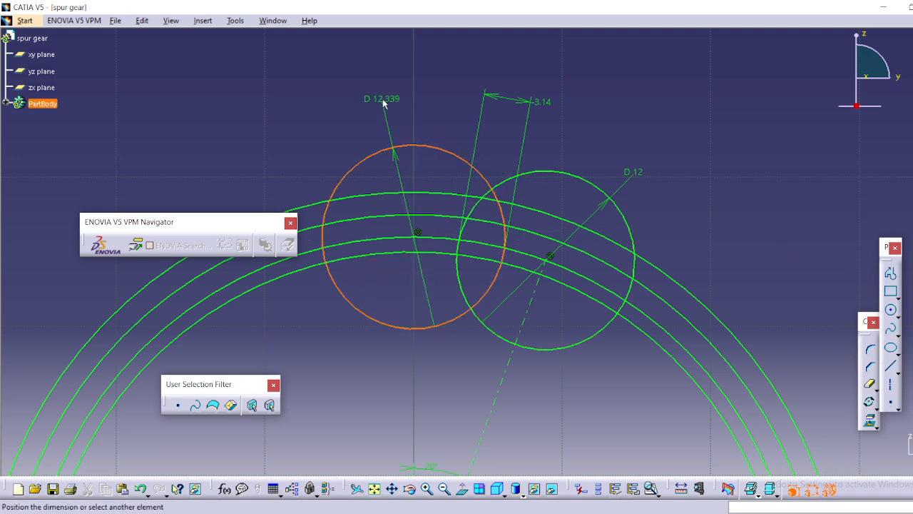
{"action": "left_click", "coordinate": [383, 103]}
{"action": "double_click", "coordinate": [385, 98]}
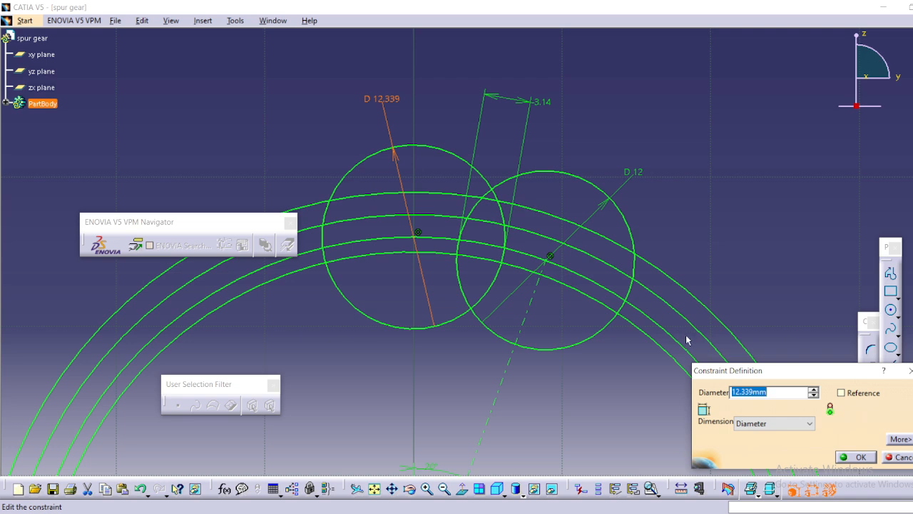
{"action": "type", "text": "12"}
{"action": "key", "text": "Return"}
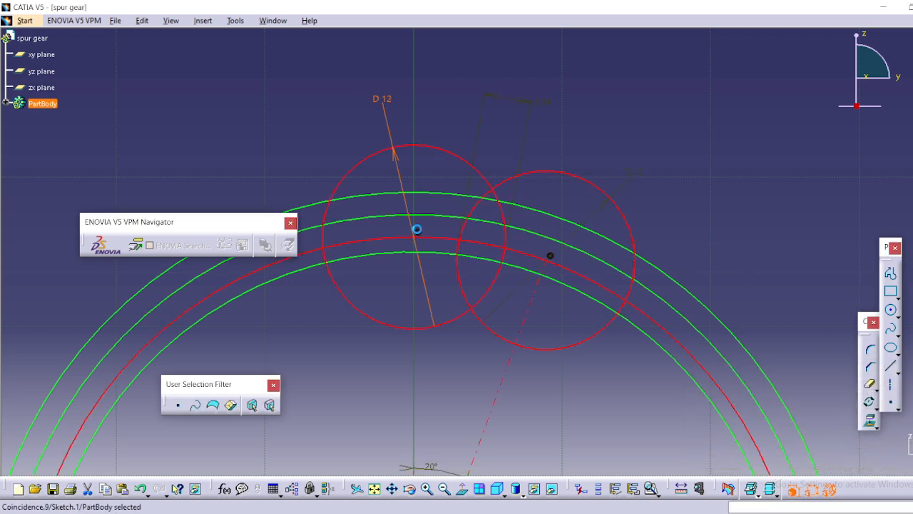
{"action": "left_click", "coordinate": [418, 232]}
{"action": "key", "text": "Delete"}
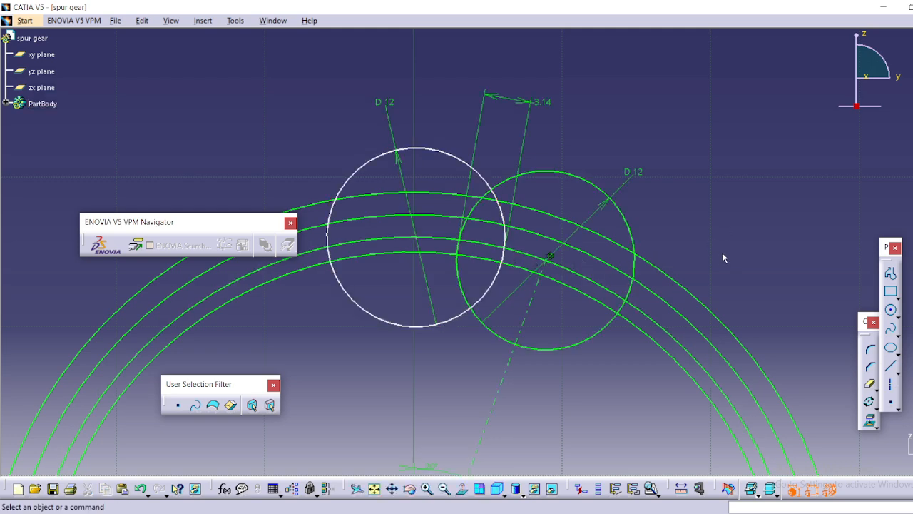
Quick-trim the arcs of both flank circles above the outermost circle, plus the left flank circle's lower and far-left arcs.
{"action": "middle_click_drag", "start_coordinate": [704, 252], "coordinate": [740, 218]}
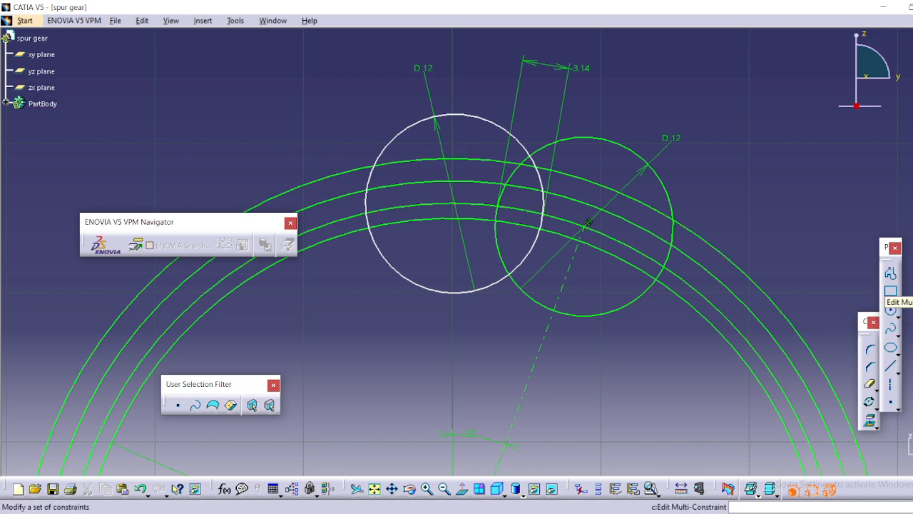
{"action": "left_click", "coordinate": [869, 386]}
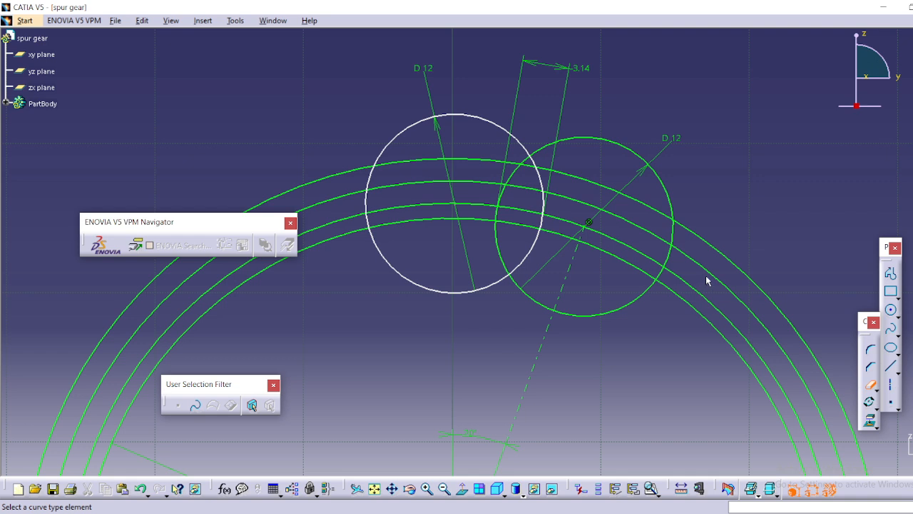
{"action": "left_click", "coordinate": [636, 151]}
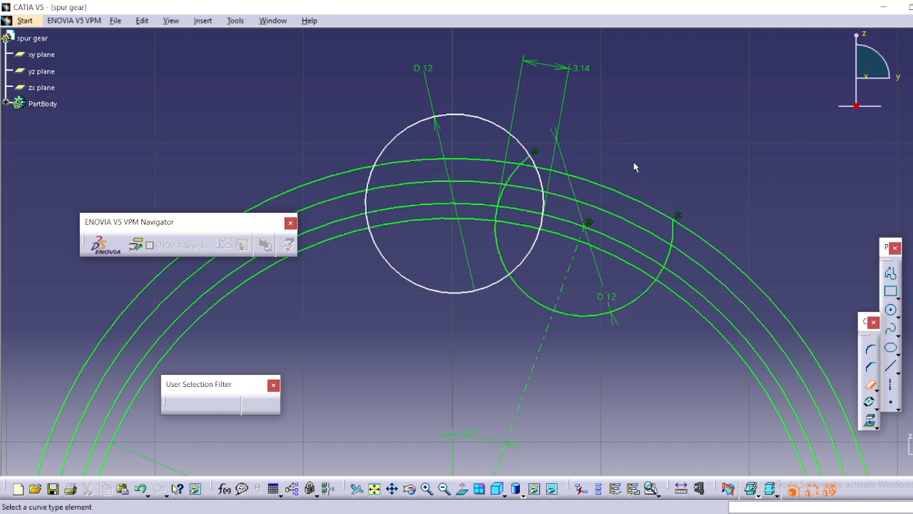
{"action": "left_click", "coordinate": [469, 116]}
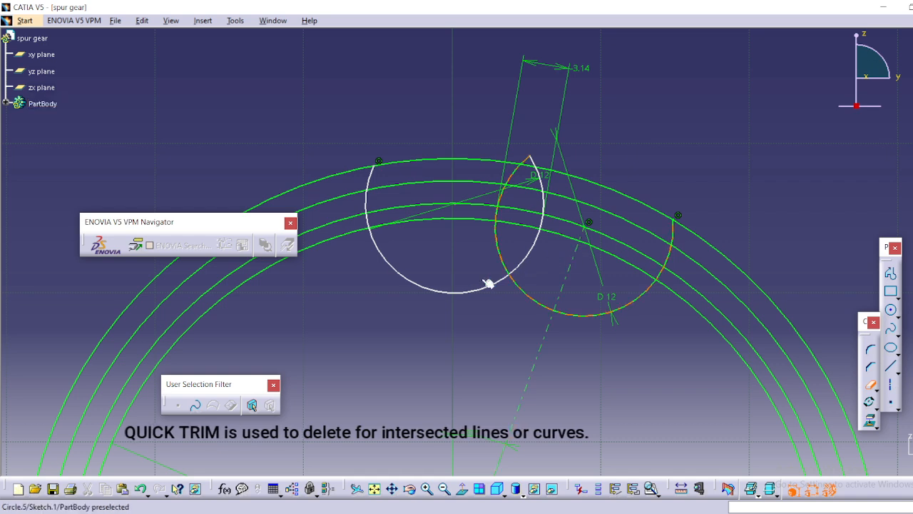
{"action": "left_click", "coordinate": [443, 293]}
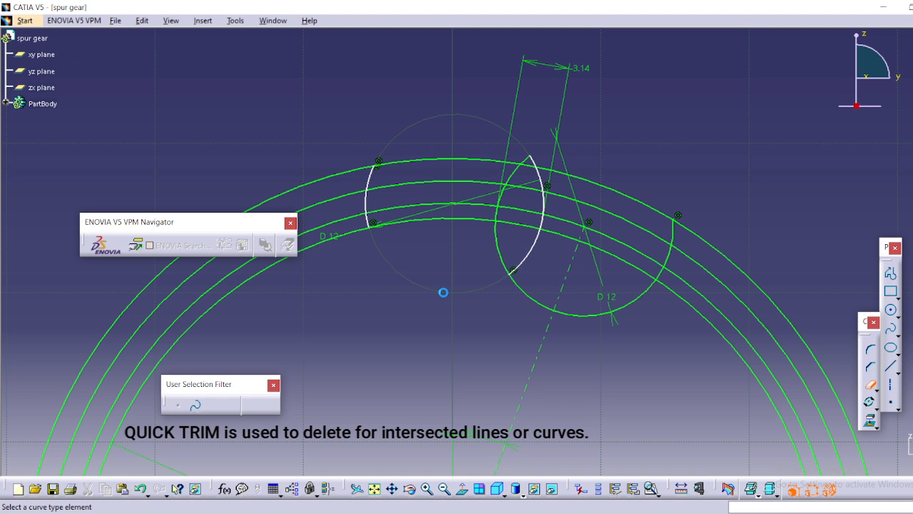
{"action": "left_click", "coordinate": [370, 200]}
{"action": "left_click", "coordinate": [374, 182]}
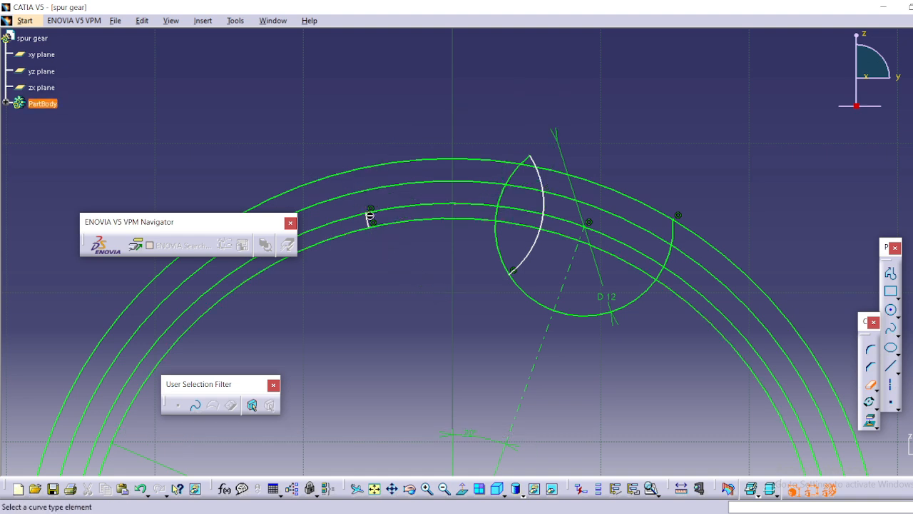
{"action": "left_click", "coordinate": [373, 223]}
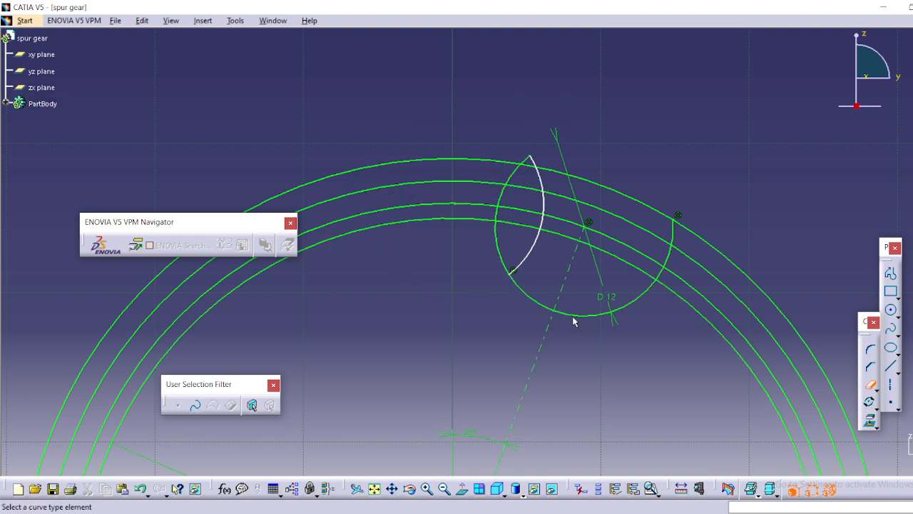
Trim both flank arcs below the innermost circle and remove the remaining outer arc of the right flank circle.
{"action": "left_click", "coordinate": [535, 300]}
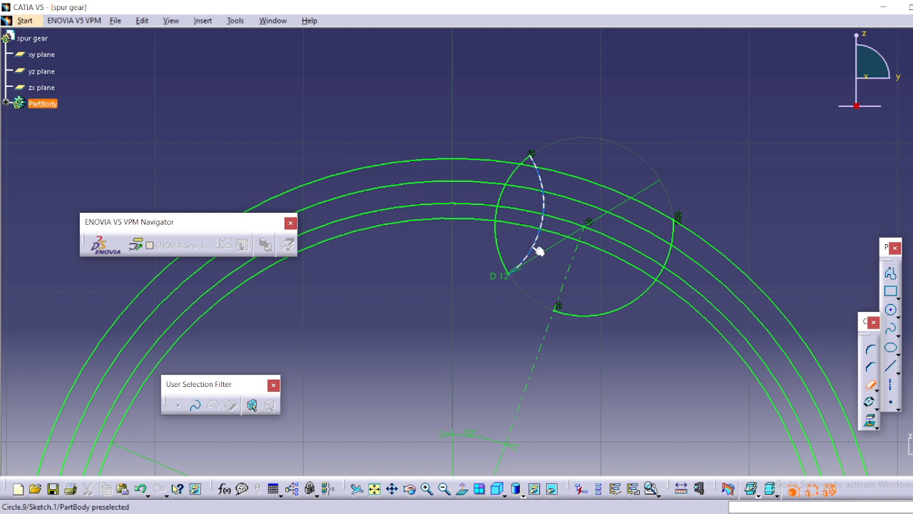
{"action": "left_click", "coordinate": [539, 252]}
{"action": "left_click", "coordinate": [498, 244]}
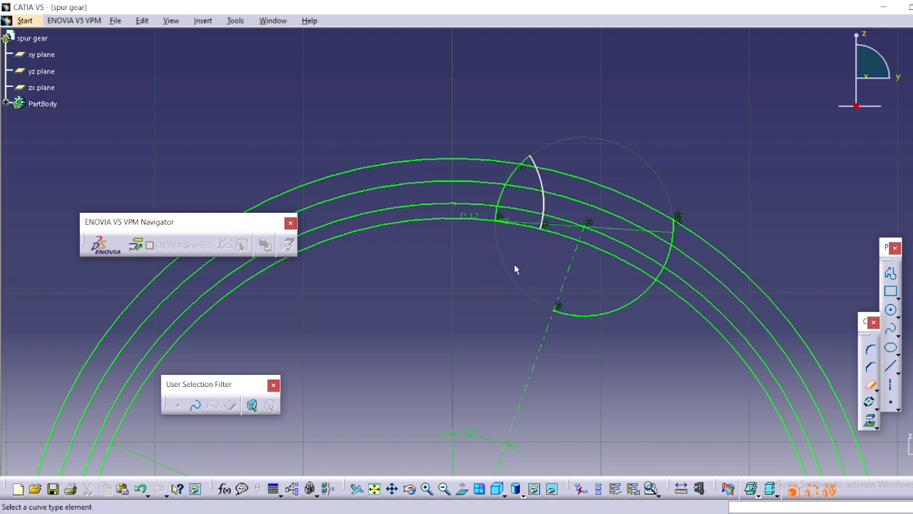
{"action": "left_click", "coordinate": [597, 317]}
{"action": "left_click", "coordinate": [663, 270]}
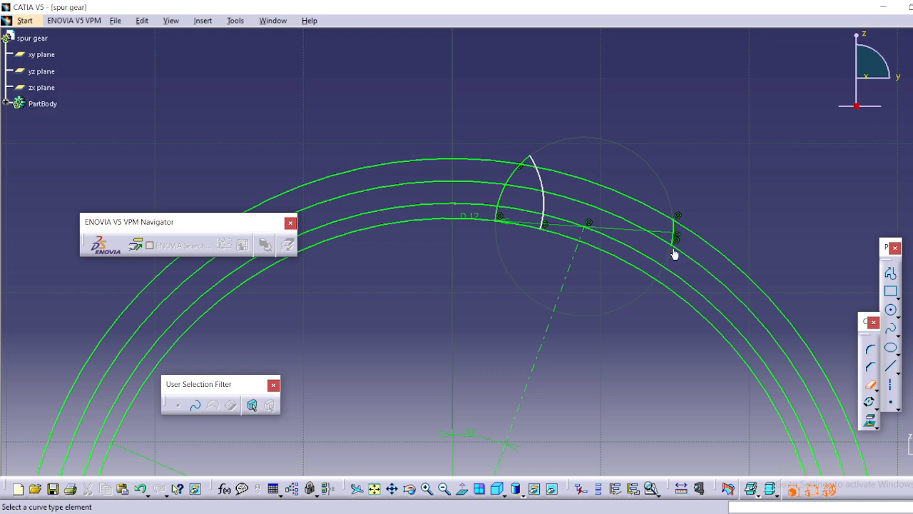
{"action": "left_click", "coordinate": [675, 231]}
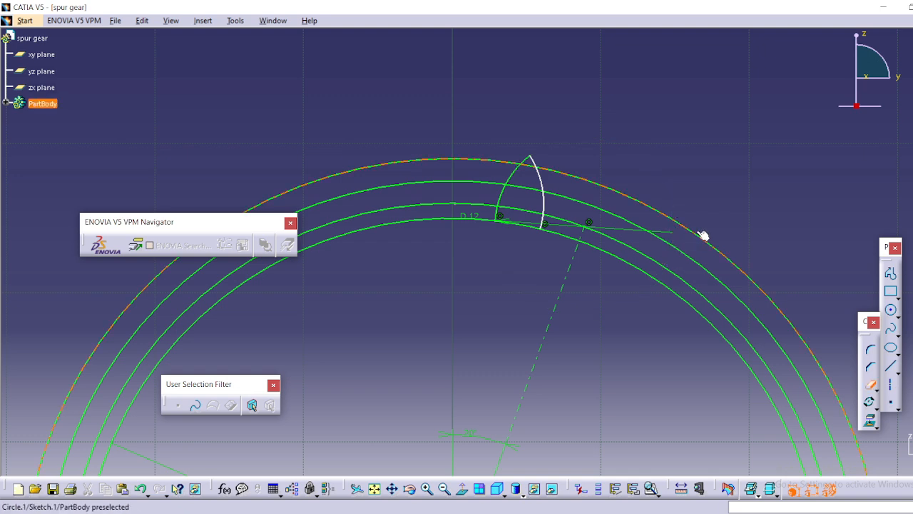
Trim the outermost circle to the short arc between the flanks and remove the two middle concentric circles completely.
{"action": "left_click", "coordinate": [703, 235]}
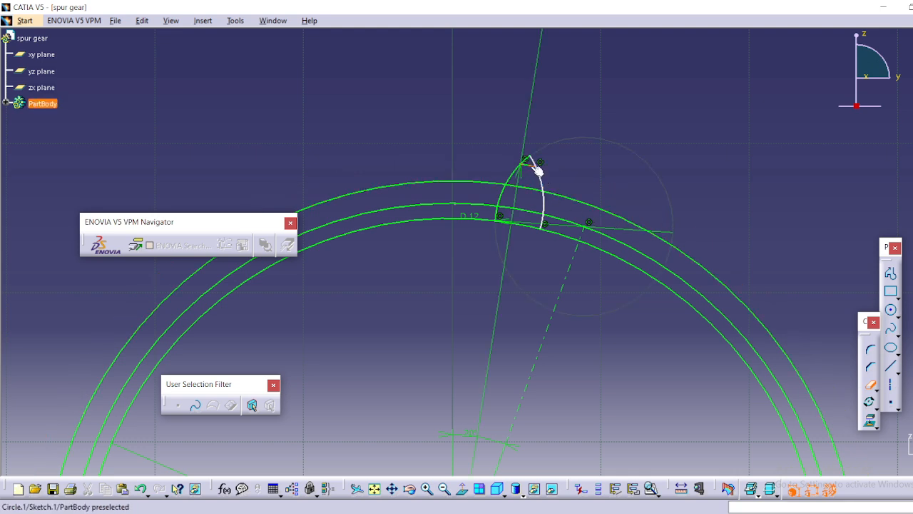
{"action": "left_click", "coordinate": [626, 218]}
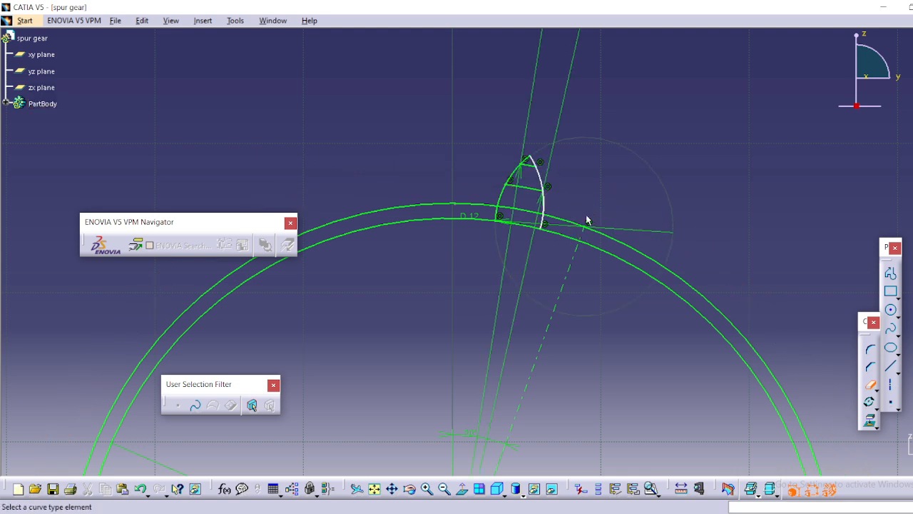
{"action": "left_click", "coordinate": [529, 188]}
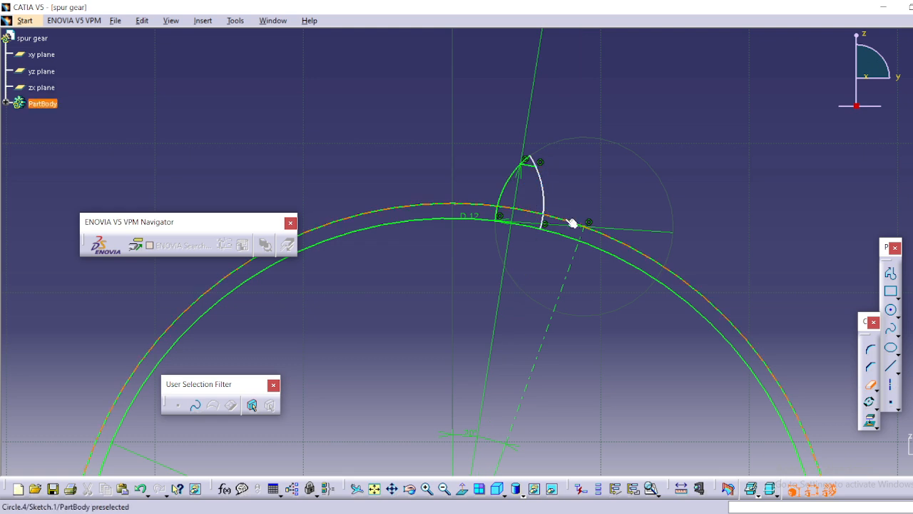
{"action": "left_click", "coordinate": [604, 234]}
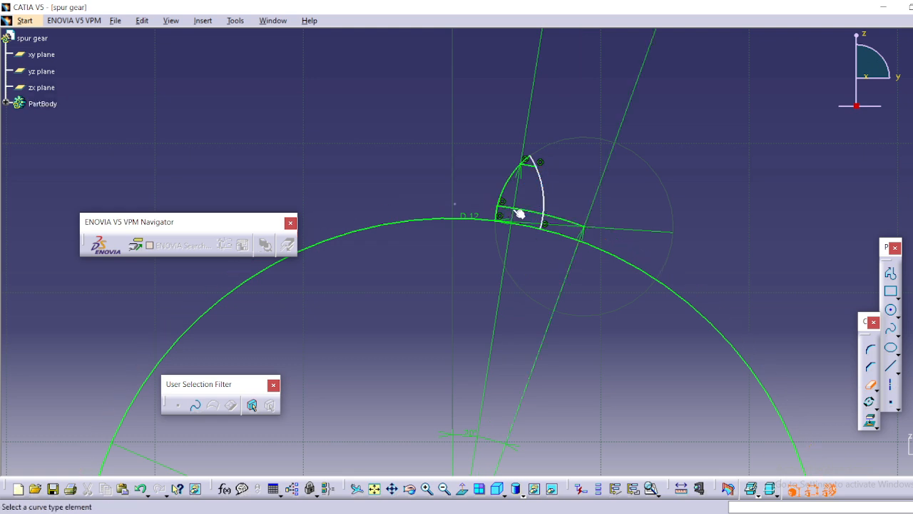
{"action": "left_click", "coordinate": [557, 221]}
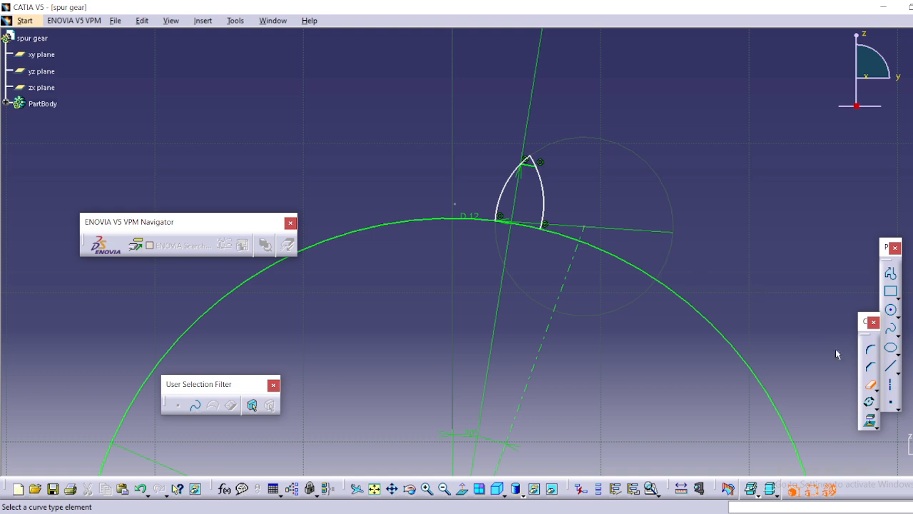
{"action": "left_click", "coordinate": [870, 384]}
Draw an axis line from the sketch origin to the point where the two tooth flanks meet.
{"action": "middle_click_drag", "start_coordinate": [696, 319], "coordinate": [683, 261]}
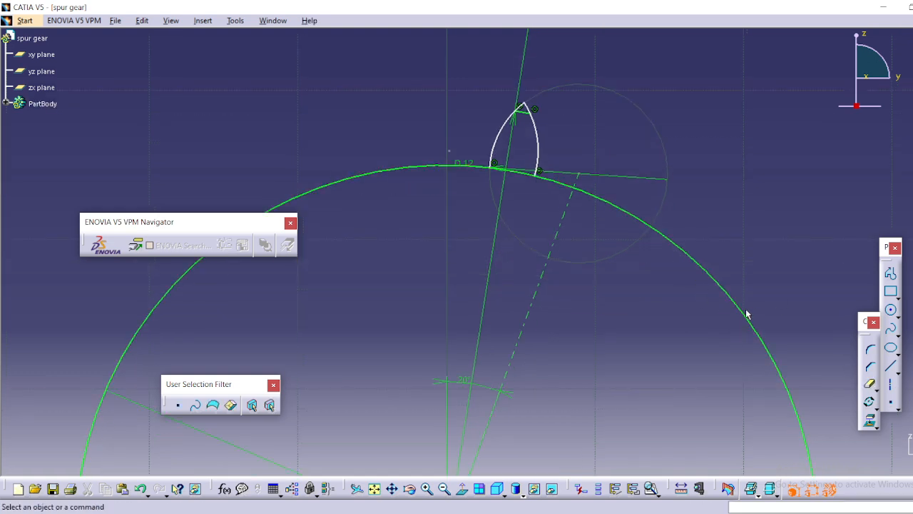
{"action": "left_click", "coordinate": [891, 386]}
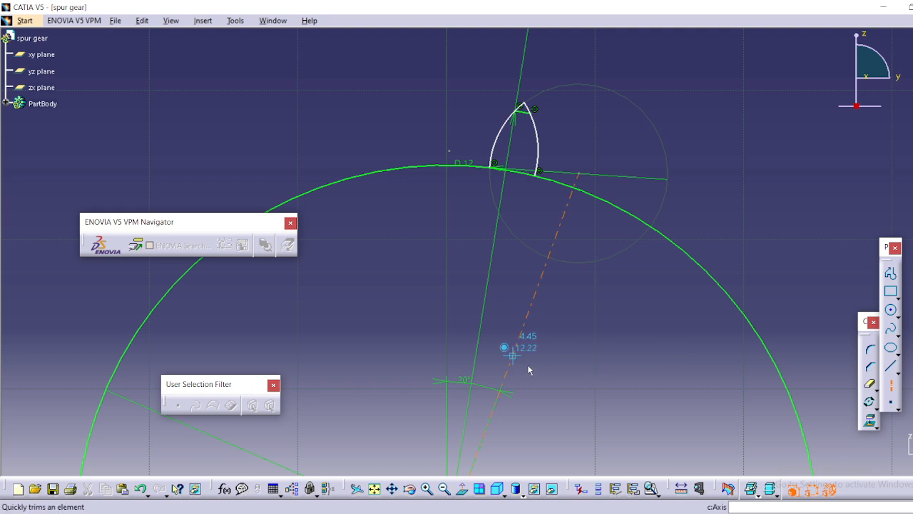
{"action": "middle_click_drag", "start_coordinate": [583, 344], "coordinate": [575, 242]}
{"action": "left_click", "coordinate": [437, 432]}
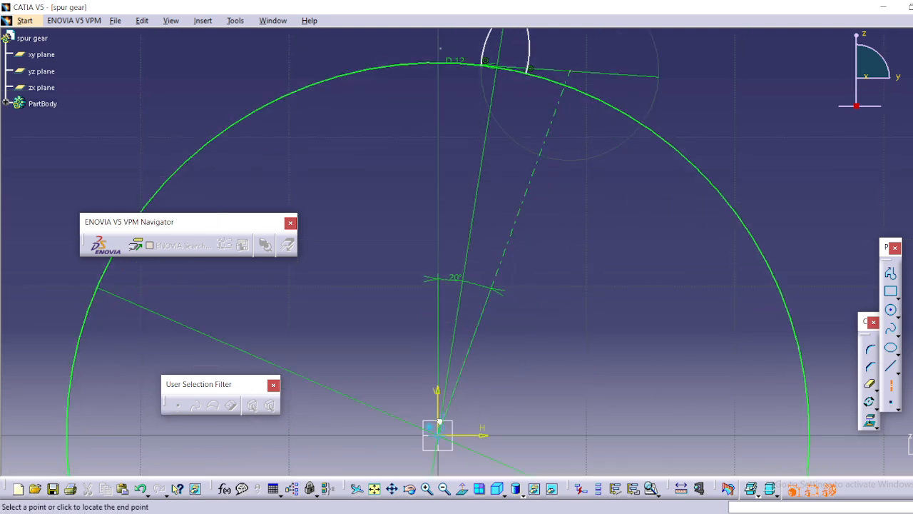
{"action": "middle_click_drag", "start_coordinate": [545, 138], "coordinate": [573, 246]}
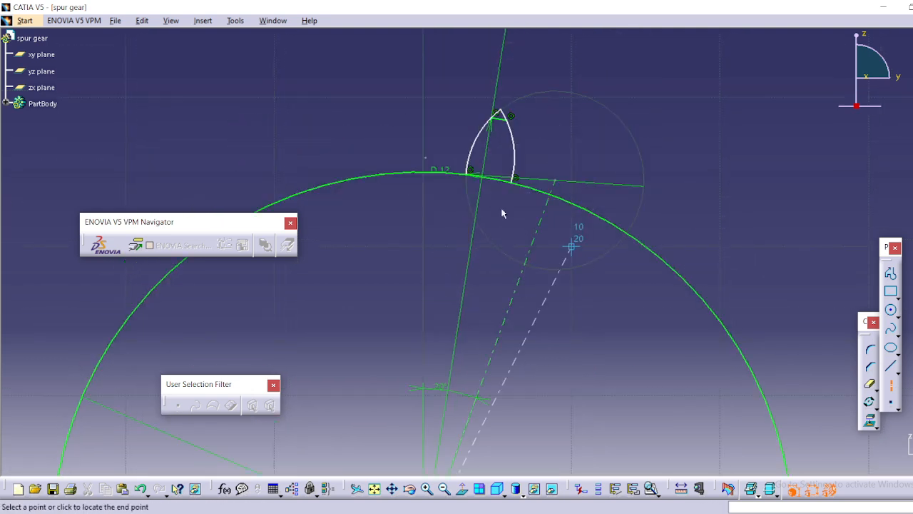
{"action": "left_click", "coordinate": [502, 101]}
{"action": "middle_click_drag", "start_coordinate": [646, 202], "coordinate": [638, 264]}
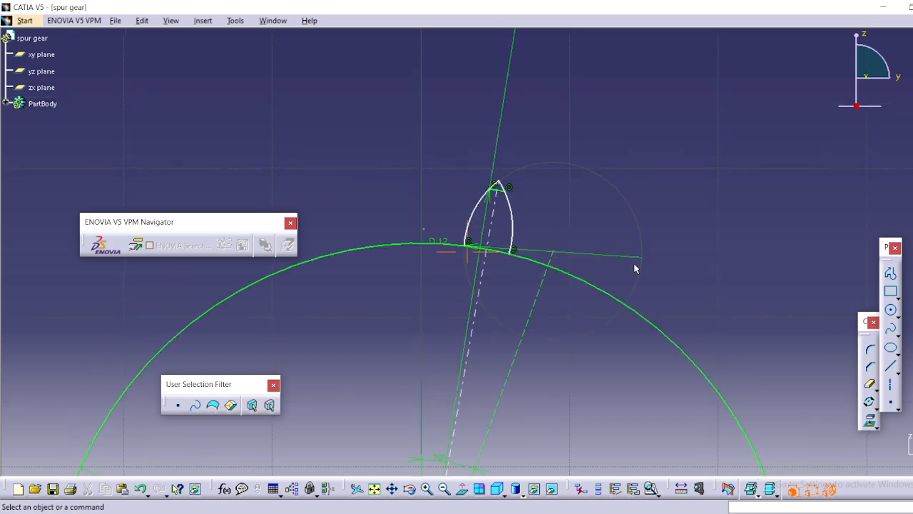
Trim both flank tips that extend beyond the short arc at the top of the tooth.
{"action": "mouse_move", "coordinate": [498, 256]}
{"action": "middle_mouse_down"}
{"action": "mouse_move", "coordinate": [516, 205]}
{"action": "mouse_move", "coordinate": [518, 227]}
{"action": "middle_mouse_up"}
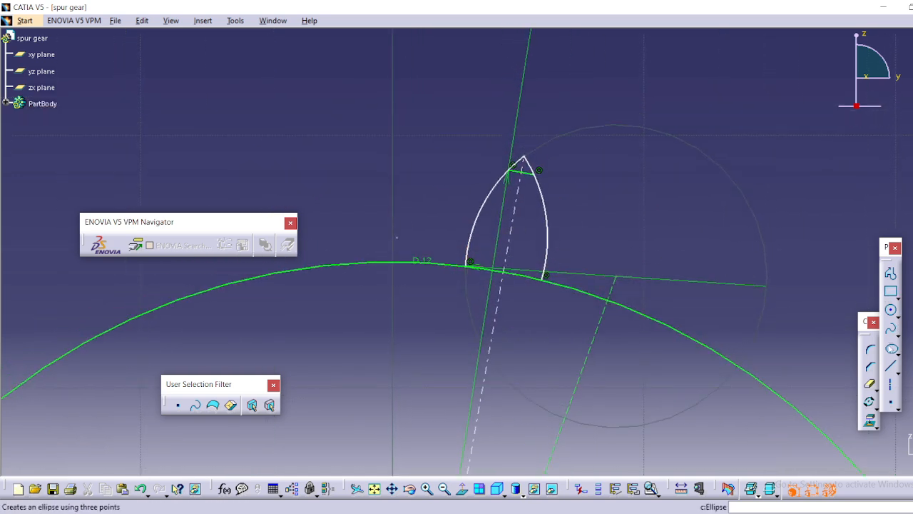
{"action": "left_click", "coordinate": [870, 386]}
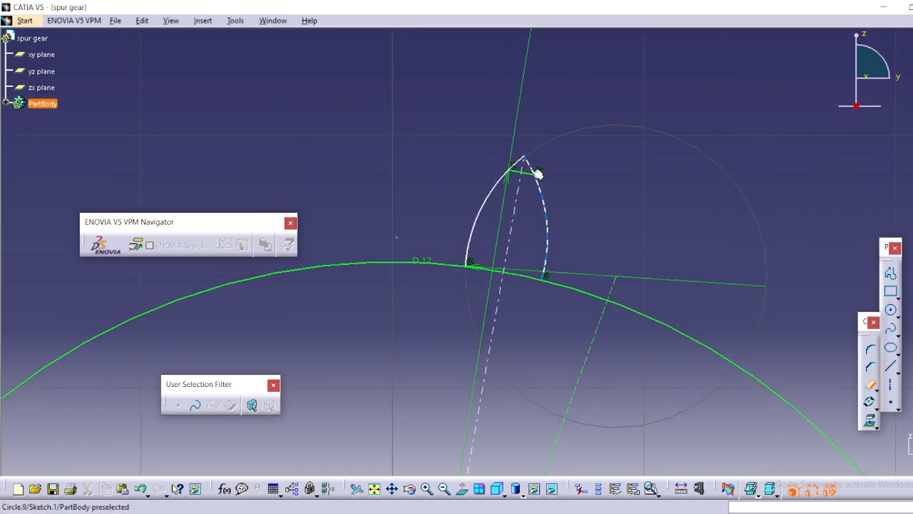
{"action": "left_click", "coordinate": [532, 168]}
{"action": "left_click", "coordinate": [519, 160]}
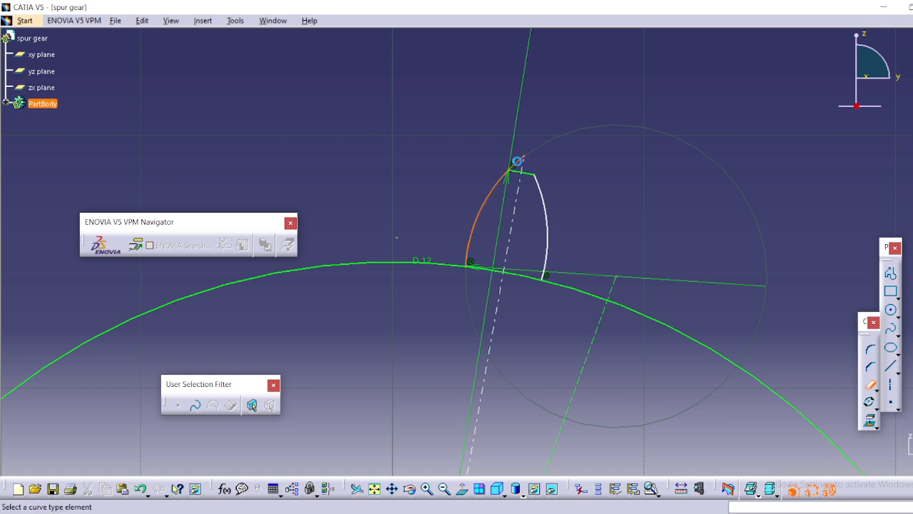
{"action": "left_click", "coordinate": [872, 385]}
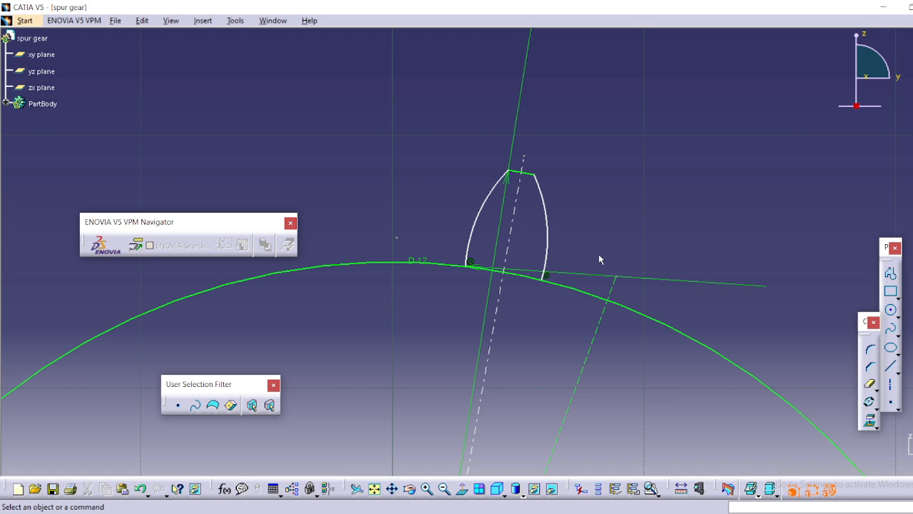
Trim away the part of the root circle that lies between the bases of the two tooth flanks.
{"action": "middle_click_drag", "start_coordinate": [599, 255], "coordinate": [564, 239]}
{"action": "mouse_move", "coordinate": [556, 300]}
{"action": "middle_mouse_down", "text": "ctrl"}
{"action": "mouse_move", "coordinate": [547, 261]}
{"action": "mouse_move", "coordinate": [554, 236]}
{"action": "middle_mouse_up", "text": "ctrl"}
{"action": "middle_click_drag", "start_coordinate": [582, 273], "coordinate": [561, 293]}
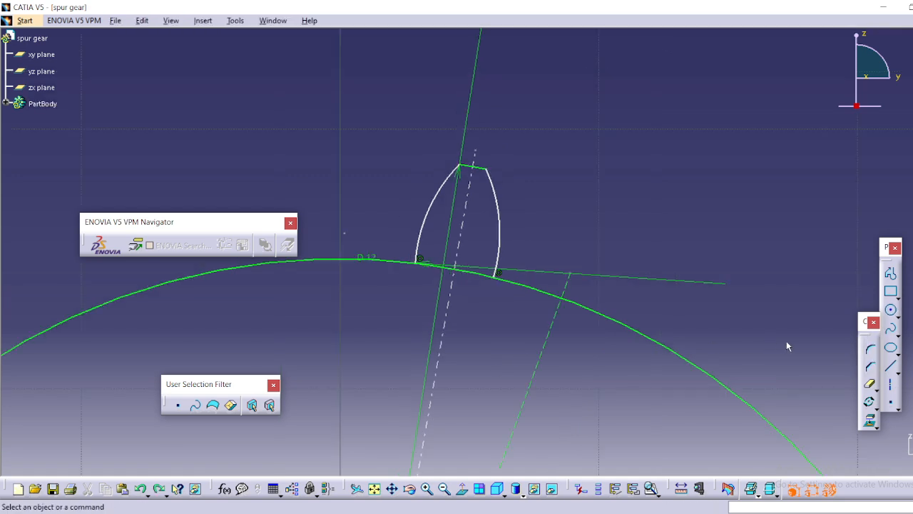
{"action": "left_click", "coordinate": [870, 383]}
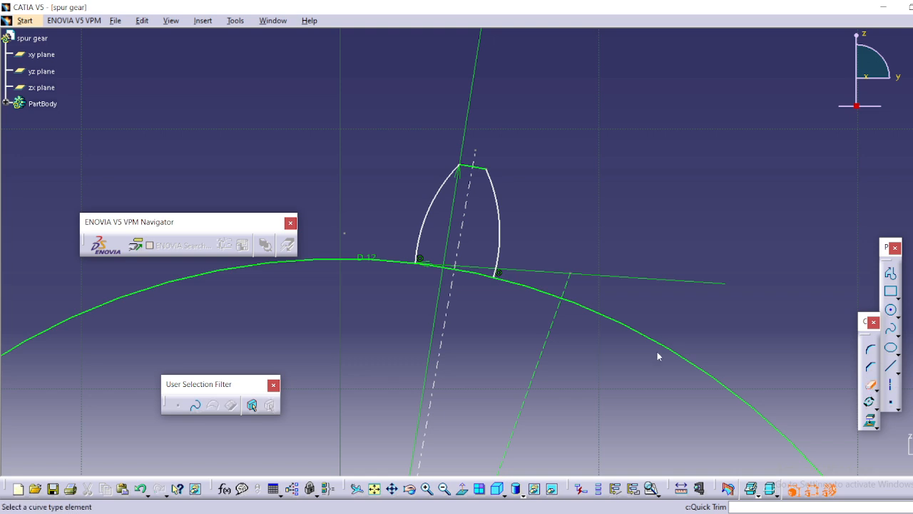
{"action": "left_click", "coordinate": [475, 277]}
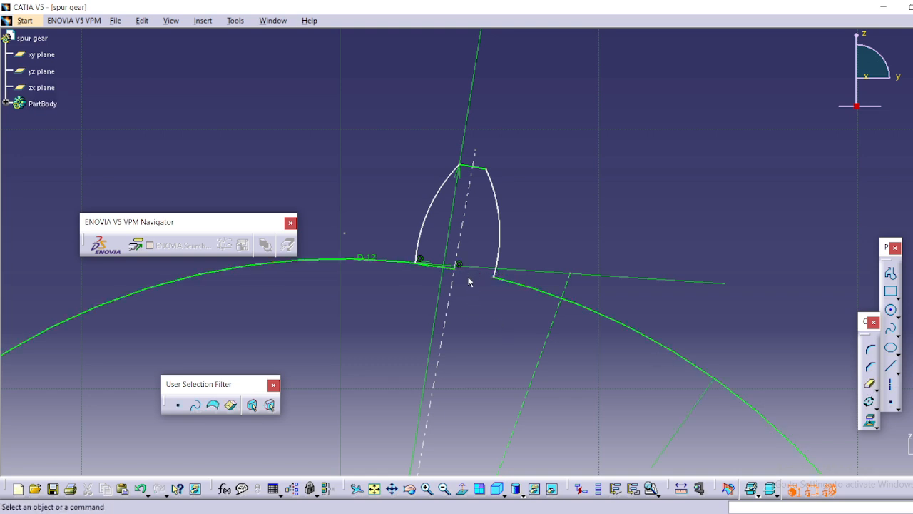
{"action": "left_click", "coordinate": [425, 265]}
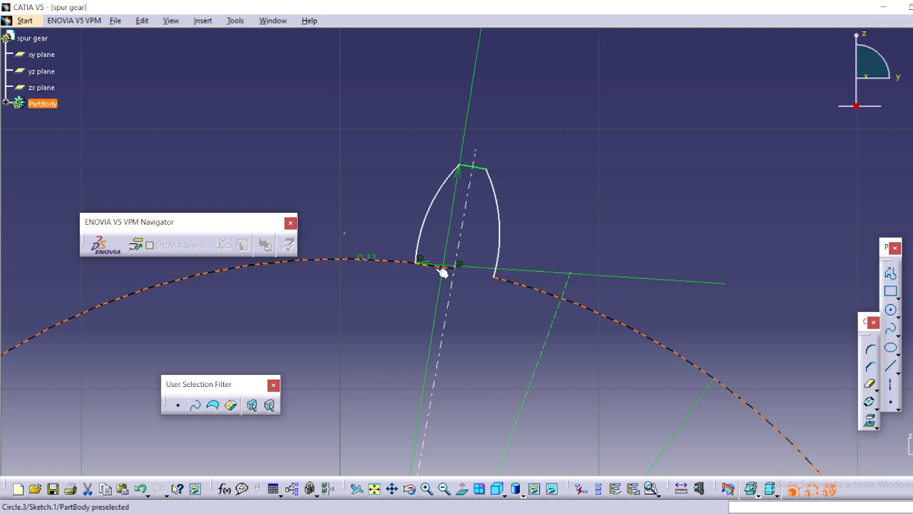
{"action": "left_click", "coordinate": [870, 385]}
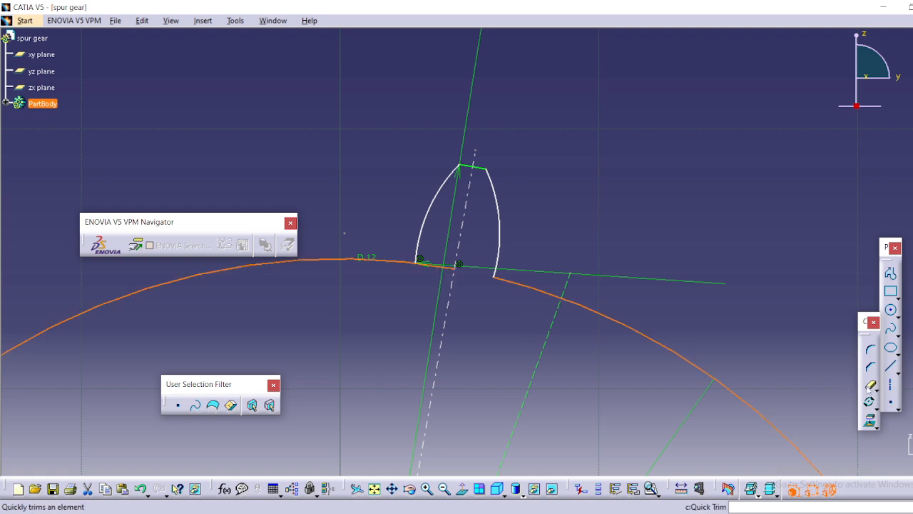
{"action": "left_click", "coordinate": [438, 265]}
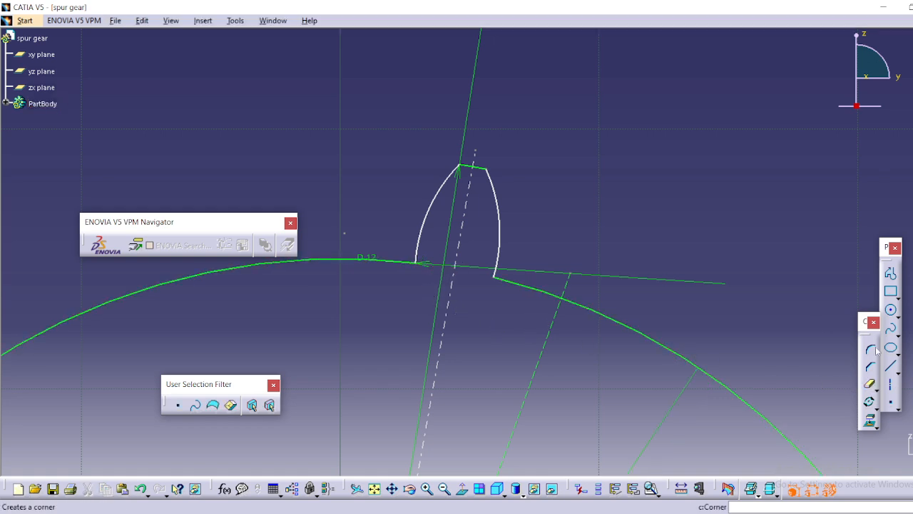
Round the junction of the root circle and the right tooth flank with a corner of 0.7 mm radius.
{"action": "mouse_move", "coordinate": [578, 364]}
{"action": "middle_mouse_down"}
{"action": "mouse_move", "coordinate": [573, 371]}
{"action": "mouse_move", "coordinate": [561, 299]}
{"action": "mouse_move", "coordinate": [540, 322]}
{"action": "middle_mouse_up"}
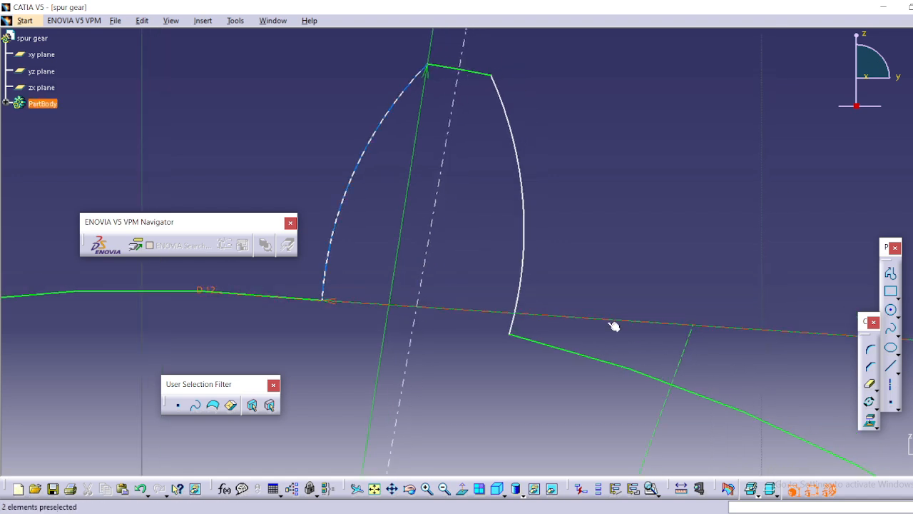
{"action": "left_click", "coordinate": [872, 350]}
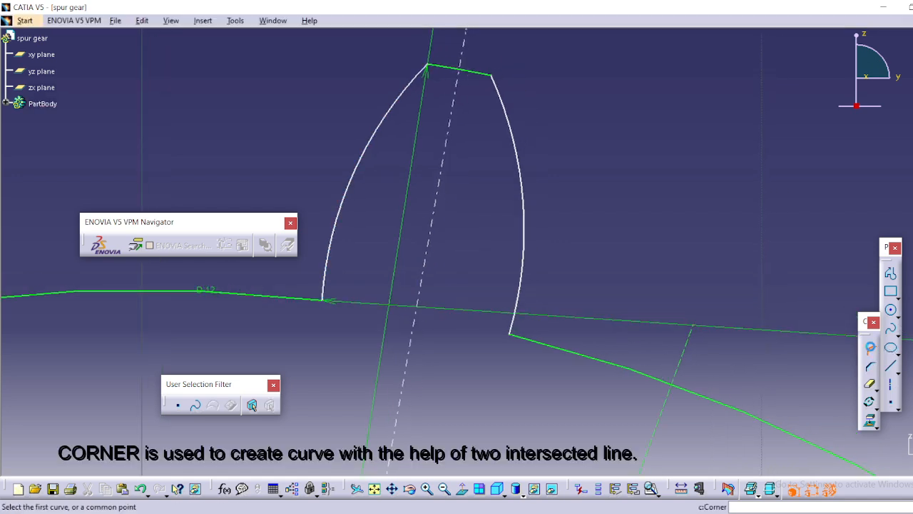
{"action": "left_click", "coordinate": [523, 342]}
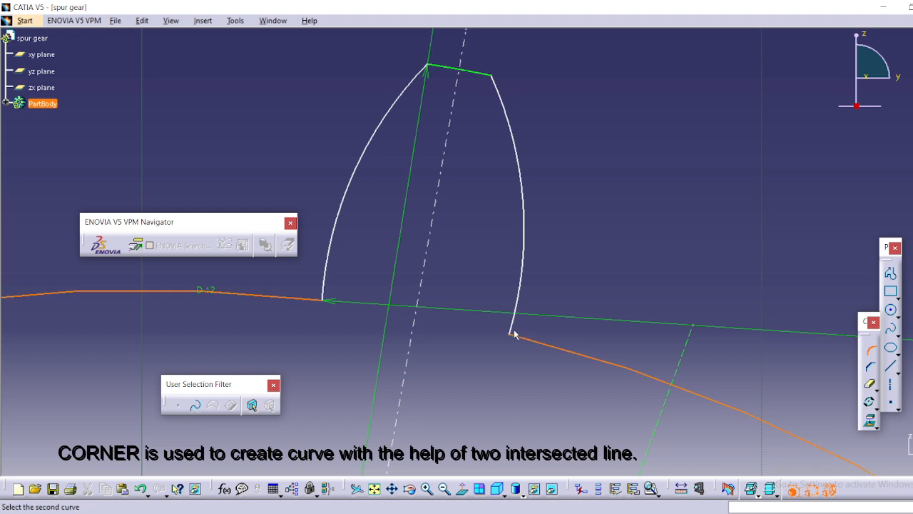
{"action": "left_click", "coordinate": [515, 326]}
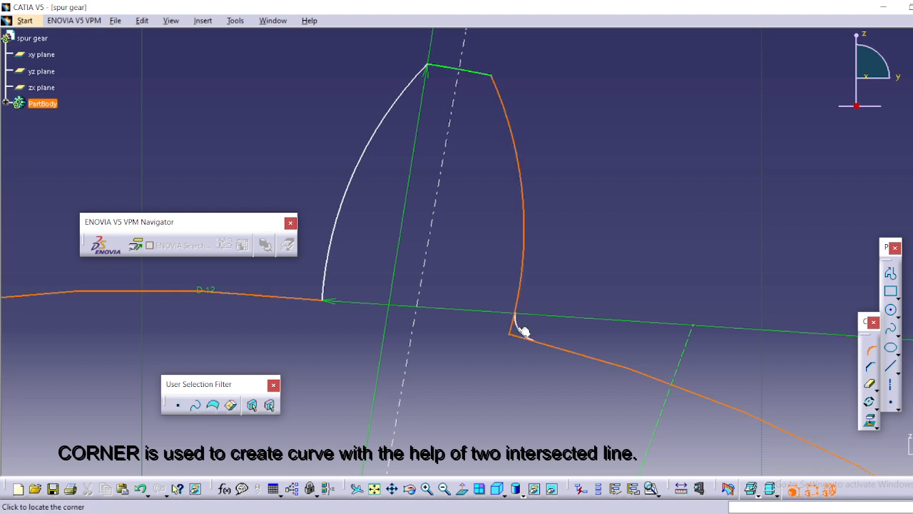
{"action": "left_click", "coordinate": [521, 325]}
{"action": "double_click", "coordinate": [531, 324]}
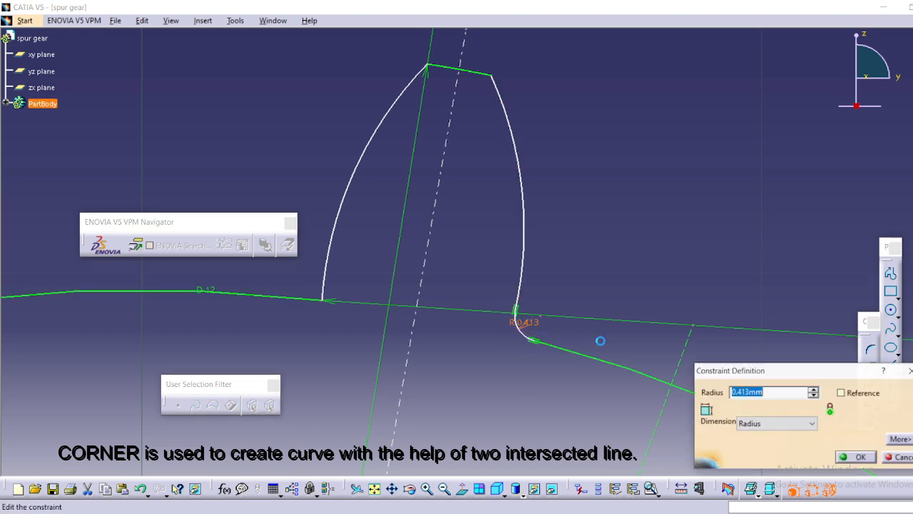
{"action": "type", "text": "0."}
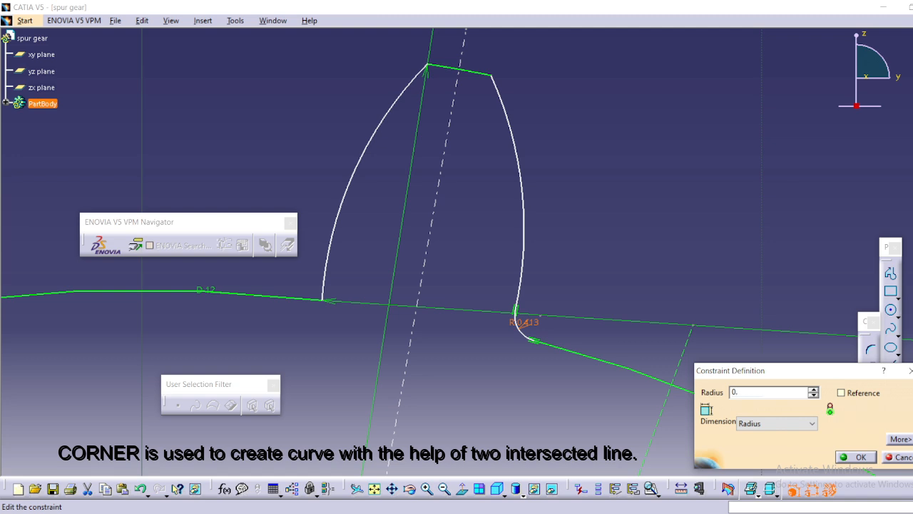
{"action": "type", "text": "7"}
{"action": "key", "text": "Return"}
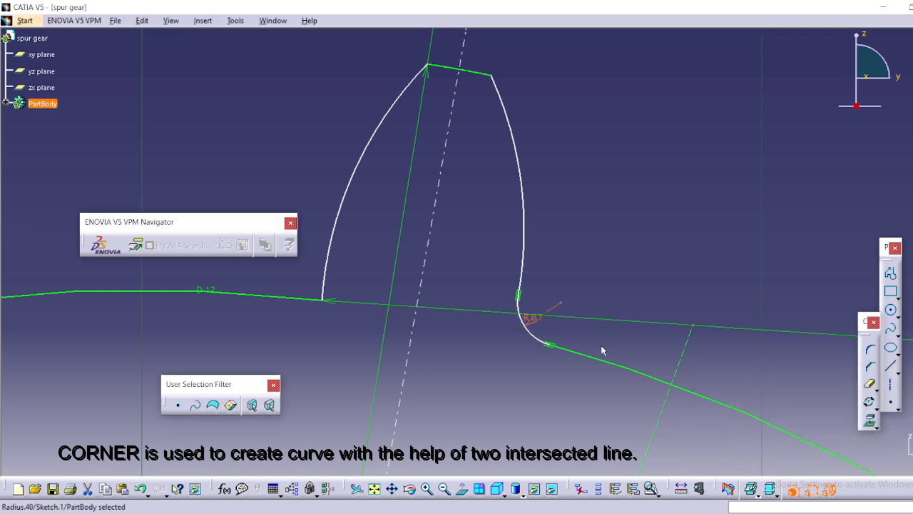
Round the junction of the root circle and the left tooth flank with a corner of 0.7 mm radius.
{"action": "middle_click_drag", "start_coordinate": [473, 241], "coordinate": [614, 219]}
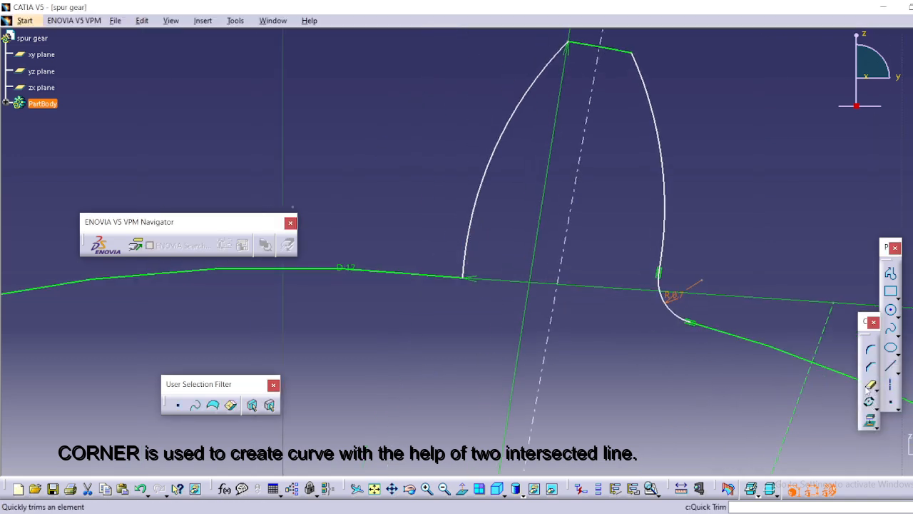
{"action": "left_click", "coordinate": [870, 349]}
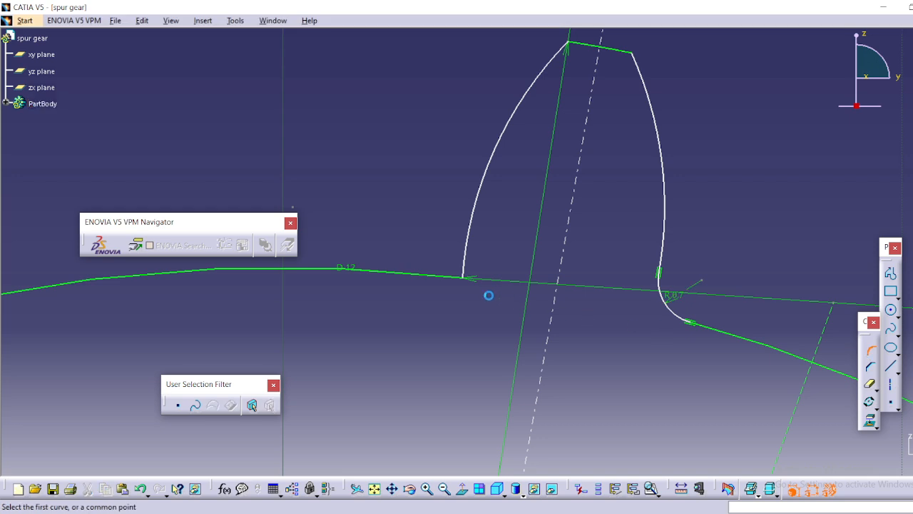
{"action": "left_click", "coordinate": [438, 275]}
{"action": "left_click", "coordinate": [468, 266]}
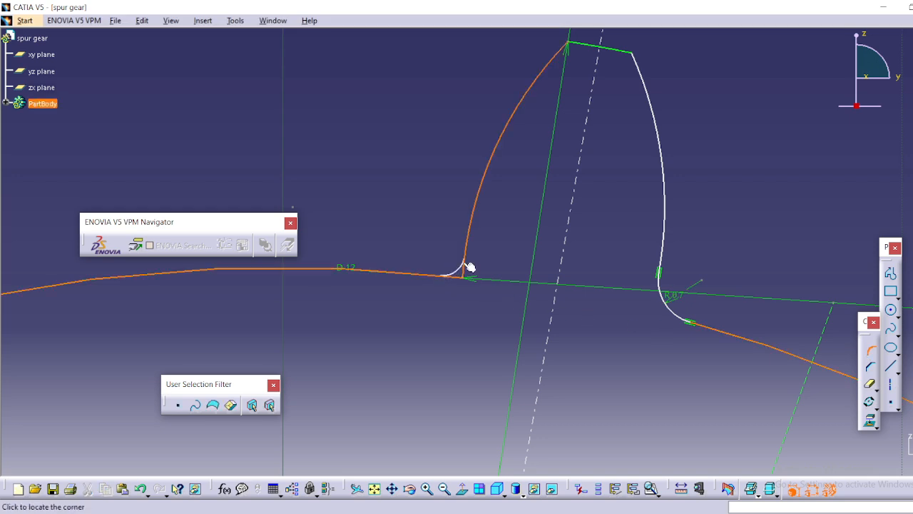
{"action": "left_click", "coordinate": [459, 267]}
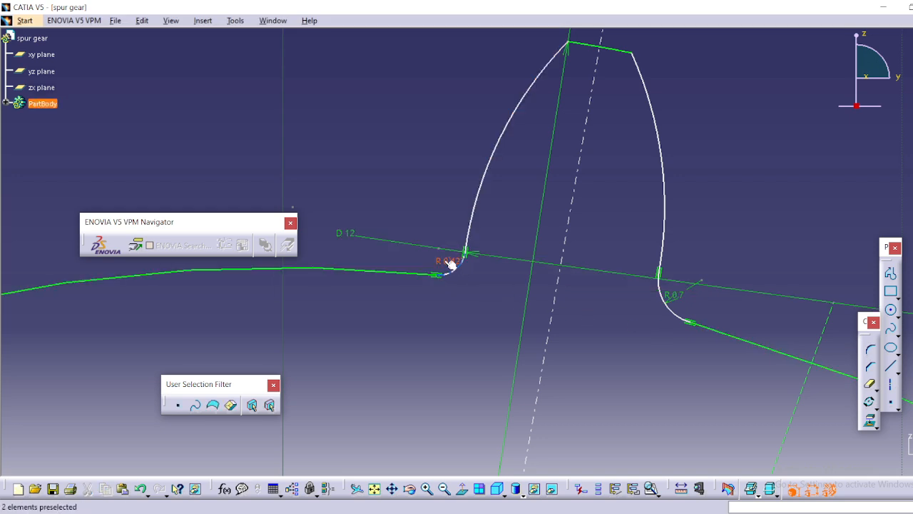
{"action": "double_click", "coordinate": [447, 259]}
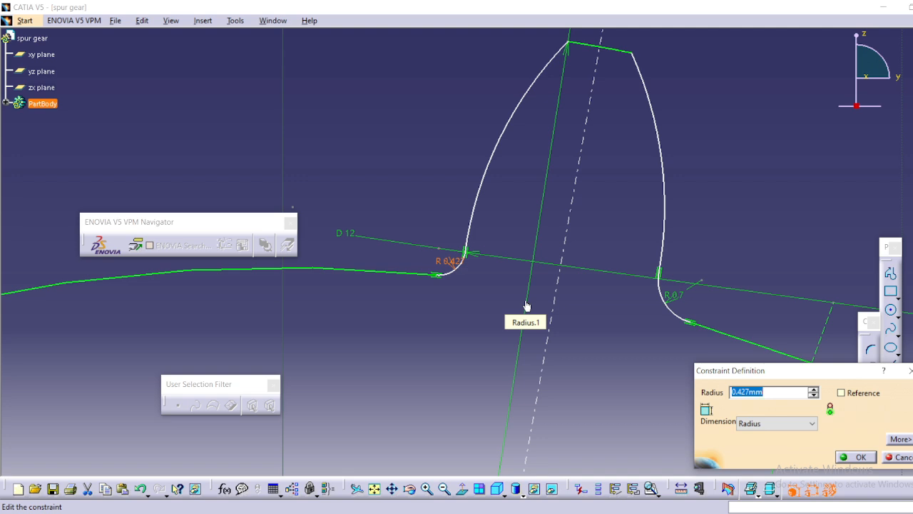
{"action": "type", "text": "0.7"}
{"action": "key", "text": "Return"}
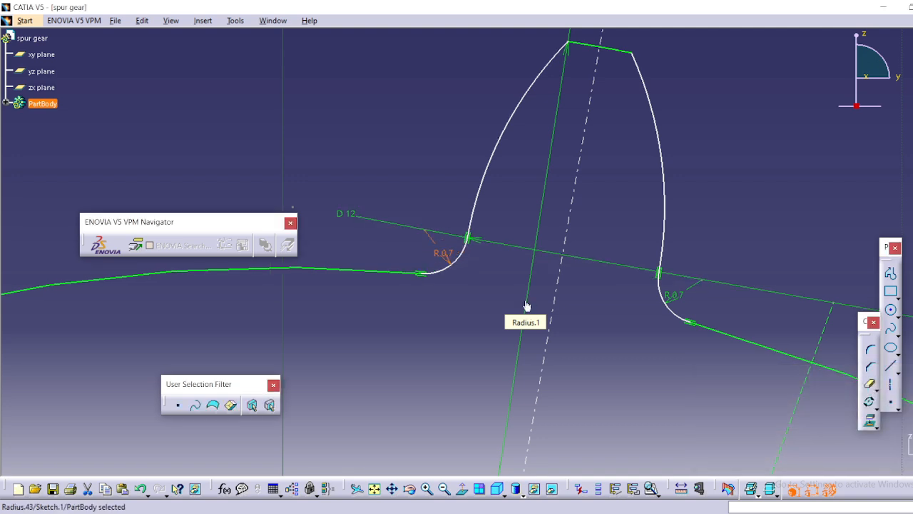
Rotate the tip arc, both flanks and both root corners about the sketch origin in duplicate mode with 30 instances at 12deg.
{"action": "left_click", "coordinate": [712, 232]}
{"action": "mouse_move", "coordinate": [712, 233]}
{"action": "middle_mouse_down"}
{"action": "mouse_move", "coordinate": [714, 222]}
{"action": "mouse_move", "coordinate": [718, 279]}
{"action": "mouse_move", "coordinate": [648, 244]}
{"action": "mouse_move", "coordinate": [651, 267]}
{"action": "mouse_move", "coordinate": [620, 228]}
{"action": "middle_mouse_up"}
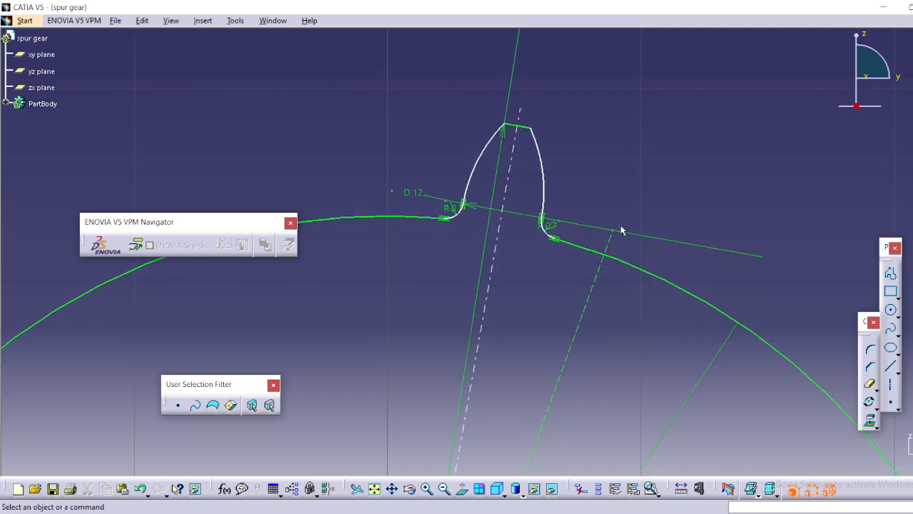
{"action": "left_click", "coordinate": [520, 128]}
{"action": "left_click", "coordinate": [488, 146], "text": "ctrl"}
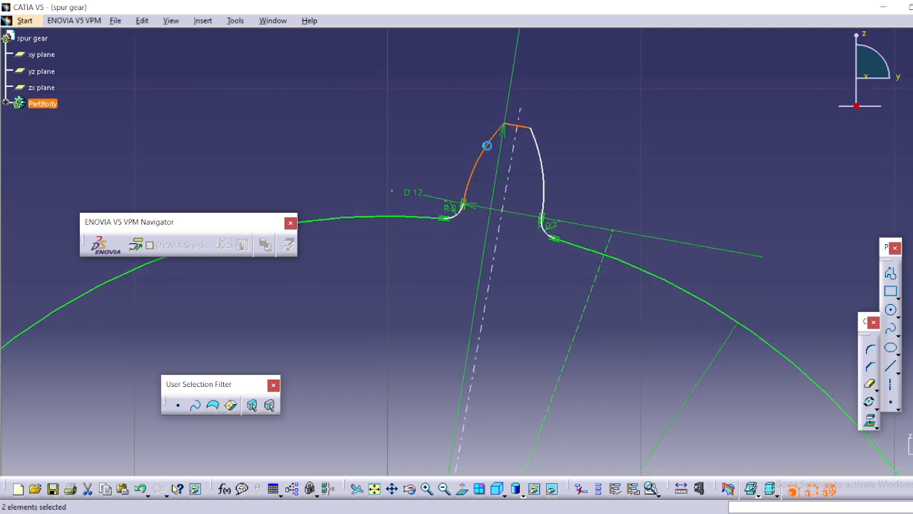
{"action": "left_click", "coordinate": [543, 174], "text": "ctrl"}
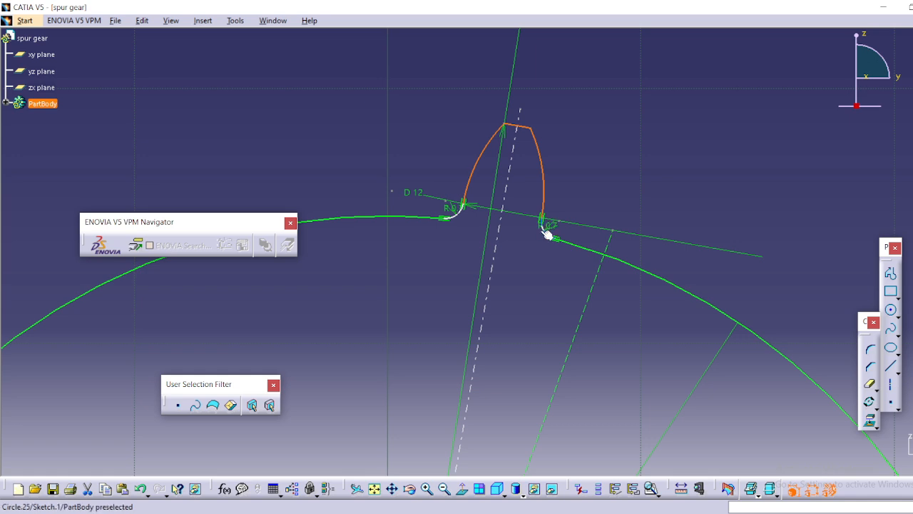
{"action": "left_click", "coordinate": [547, 234], "text": "ctrl"}
{"action": "left_click", "coordinate": [463, 221], "text": "ctrl"}
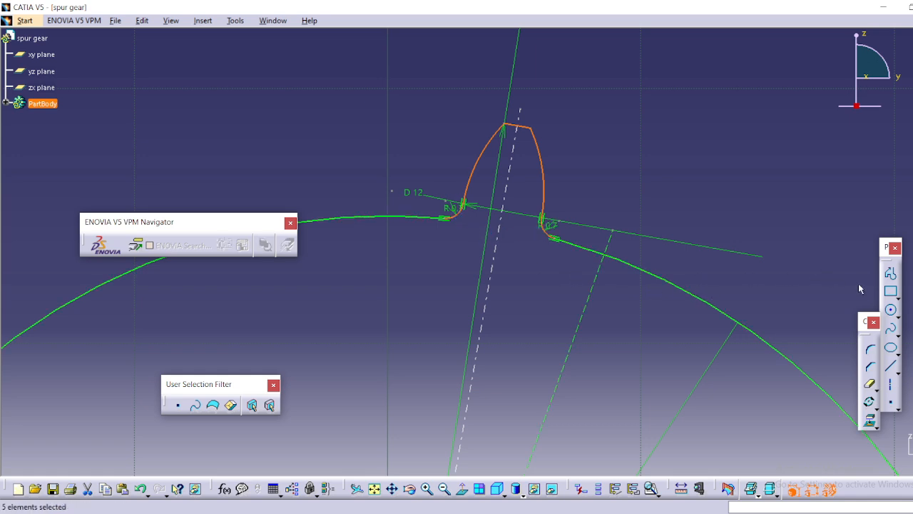
{"action": "left_click", "coordinate": [871, 403]}
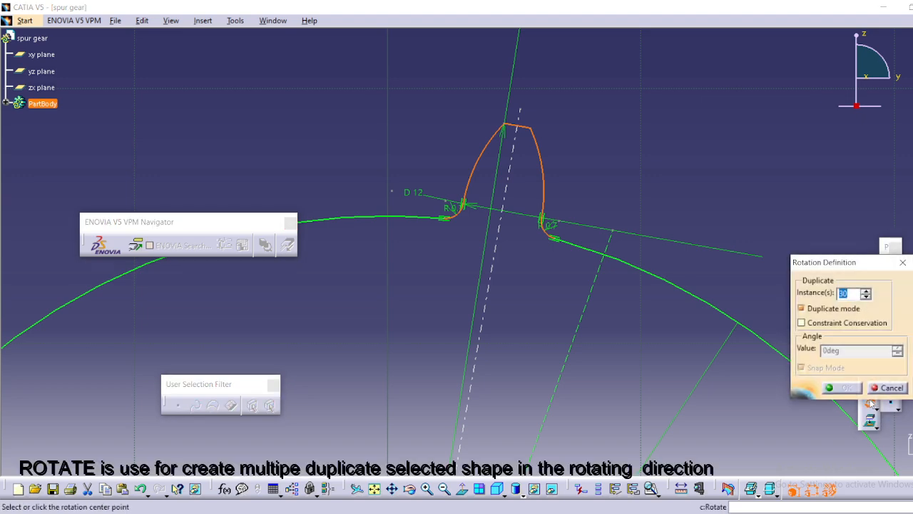
{"action": "middle_click_drag", "start_coordinate": [647, 401], "coordinate": [650, 221]}
{"action": "mouse_move", "coordinate": [620, 352]}
{"action": "middle_mouse_down"}
{"action": "mouse_move", "coordinate": [651, 217]}
{"action": "mouse_move", "coordinate": [637, 389]}
{"action": "middle_mouse_up"}
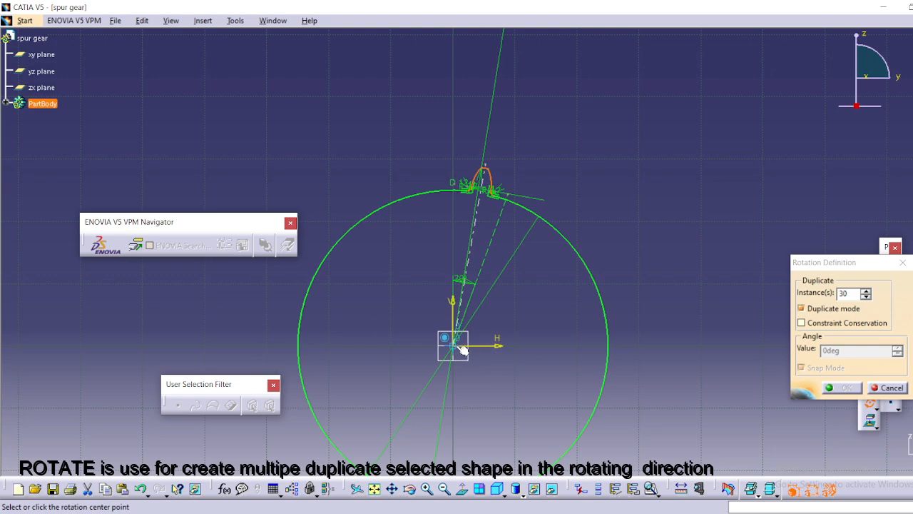
{"action": "left_click", "coordinate": [458, 349]}
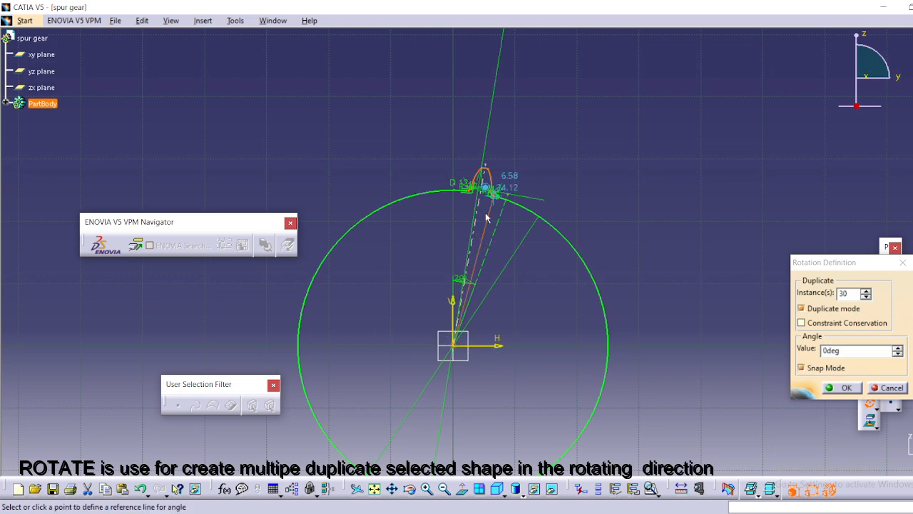
{"action": "mouse_move", "coordinate": [487, 218]}
{"action": "middle_mouse_down"}
{"action": "mouse_move", "coordinate": [498, 145]}
{"action": "mouse_move", "coordinate": [468, 297]}
{"action": "middle_mouse_up"}
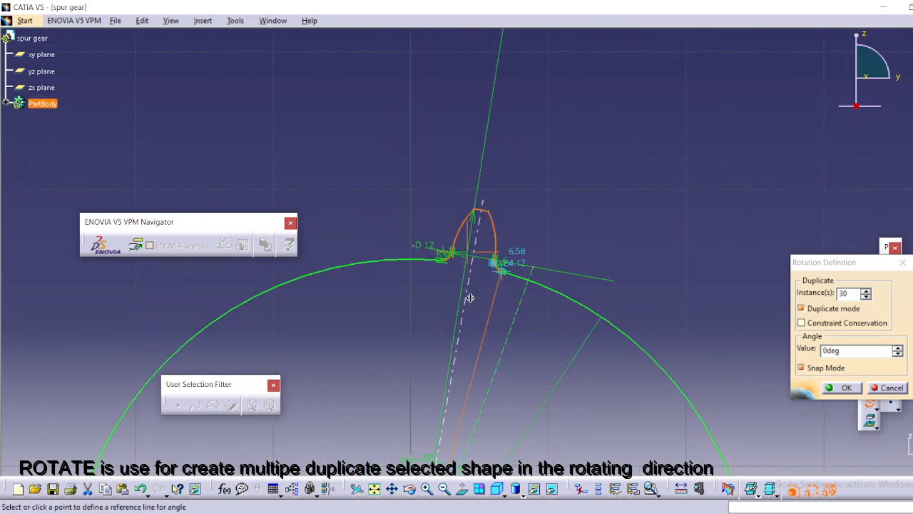
{"action": "left_click", "coordinate": [489, 203]}
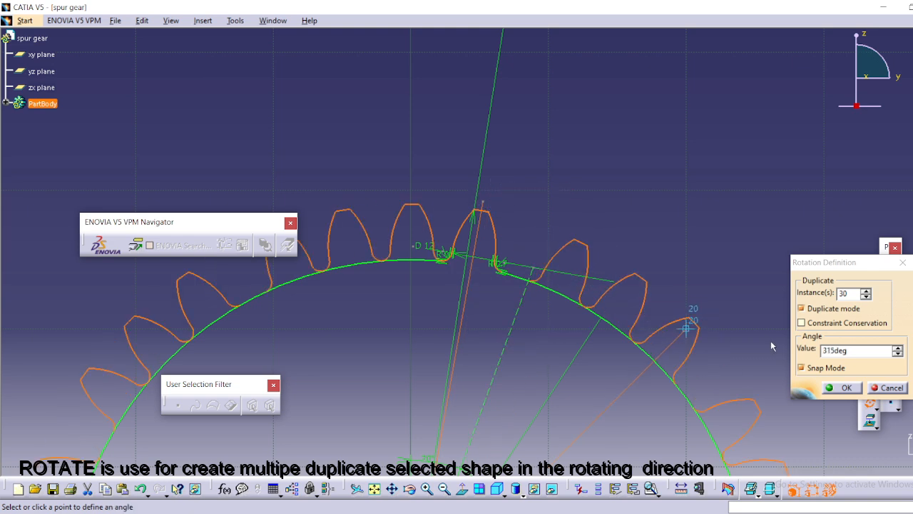
{"action": "left_click_drag", "start_coordinate": [854, 350], "coordinate": [819, 353]}
{"action": "type", "text": "12"}
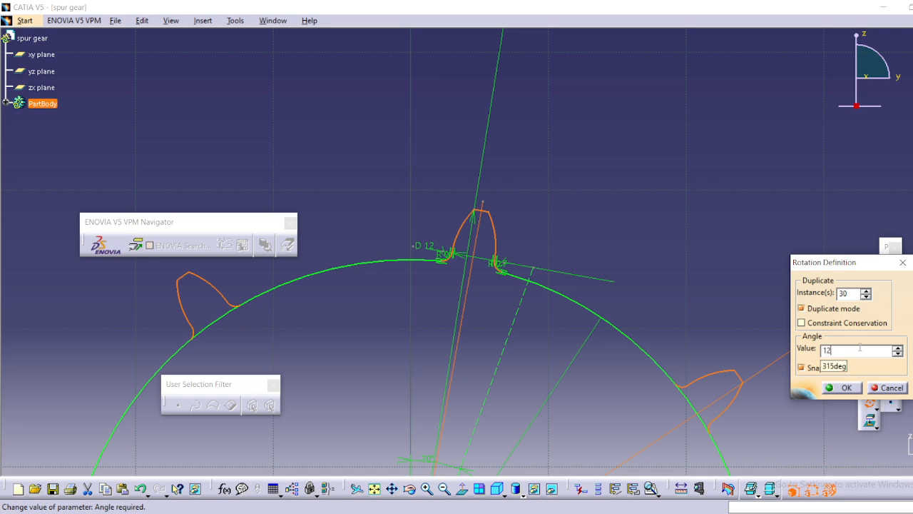
{"action": "left_click", "coordinate": [847, 388]}
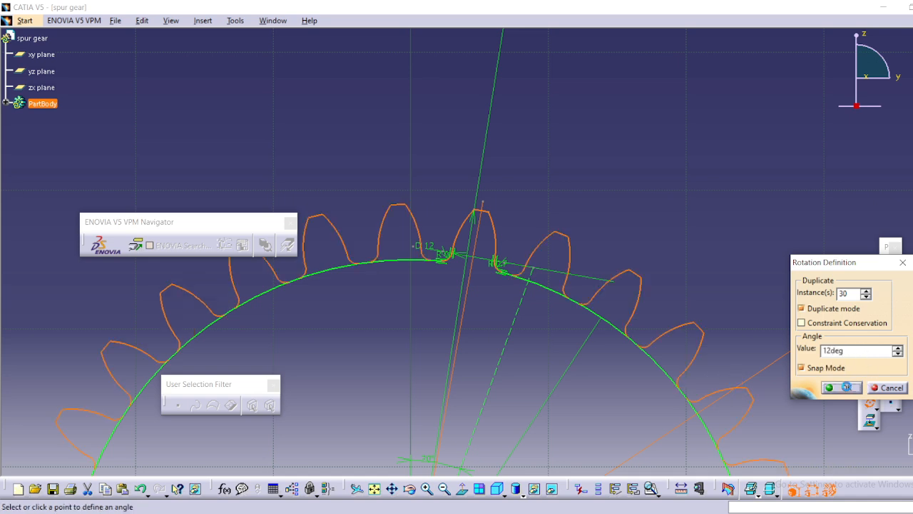
{"action": "left_click", "coordinate": [728, 300]}
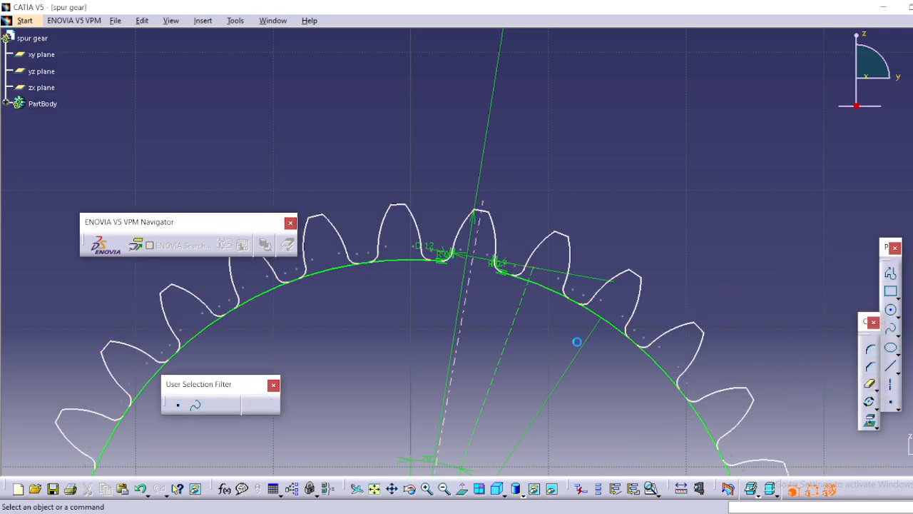
Delete the five duplicate curves that lie on top of the original tooth profile.
{"action": "mouse_move", "coordinate": [552, 344]}
{"action": "middle_mouse_down"}
{"action": "mouse_move", "coordinate": [590, 327]}
{"action": "mouse_move", "coordinate": [583, 284]}
{"action": "mouse_move", "coordinate": [615, 280]}
{"action": "mouse_move", "coordinate": [555, 368]}
{"action": "middle_mouse_up"}
{"action": "scroll", "coordinate": [590, 328], "scroll_direction": "up", "scroll_amount": 1}
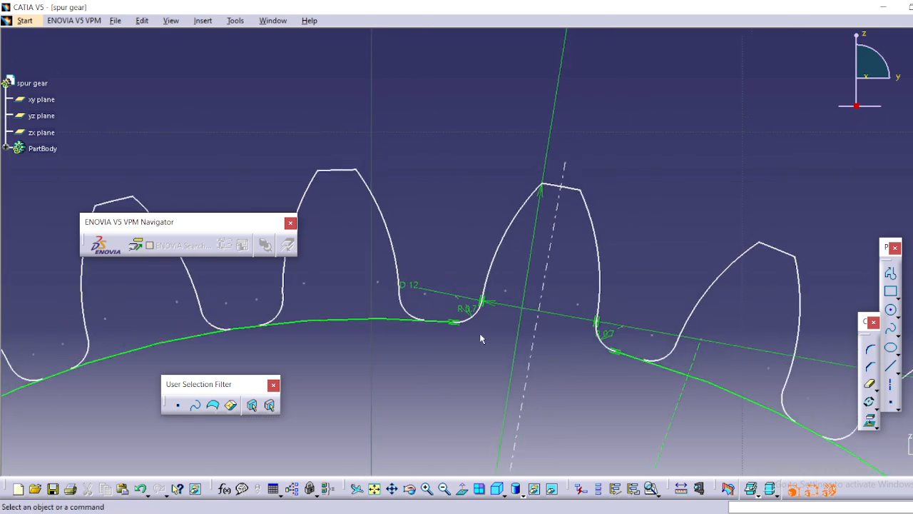
{"action": "left_click", "coordinate": [477, 315]}
{"action": "left_click", "coordinate": [495, 255], "text": "ctrl"}
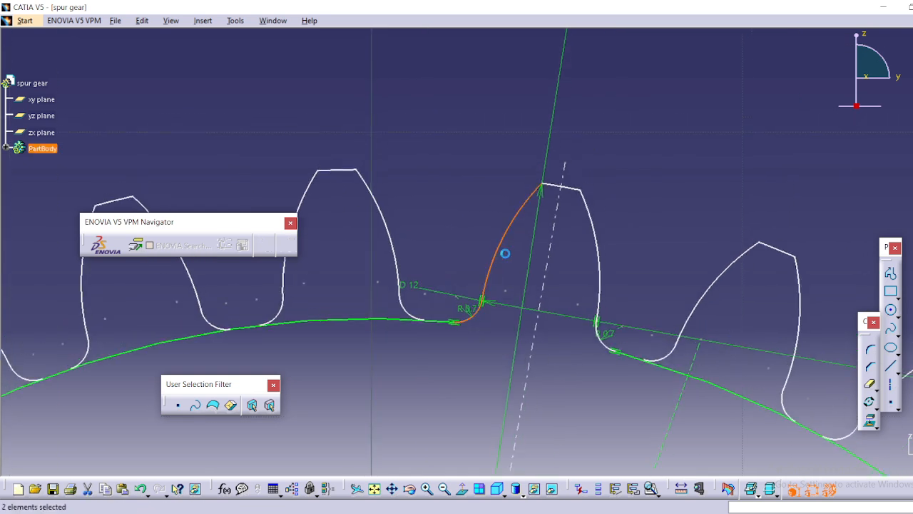
{"action": "left_click", "coordinate": [603, 243], "text": "ctrl"}
{"action": "left_click", "coordinate": [603, 343], "text": "ctrl"}
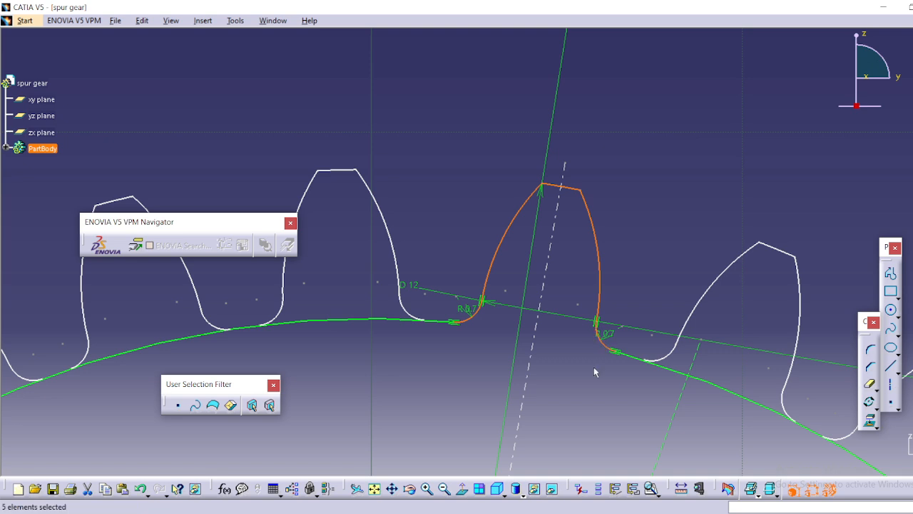
{"action": "left_click", "coordinate": [592, 386]}
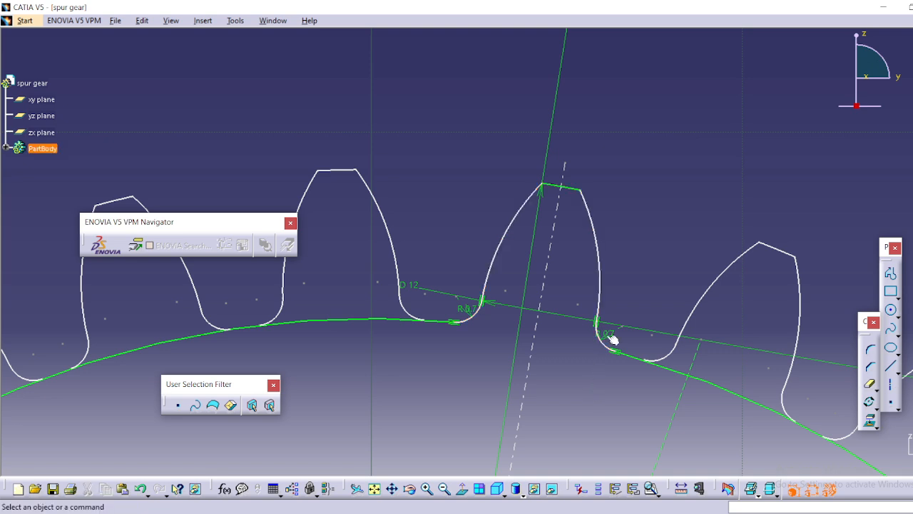
Trim away the root circle segments beneath the teeth along the gear's top, working leftward from the original tooth with Quick Trim.
{"action": "mouse_move", "coordinate": [655, 250]}
{"action": "middle_mouse_down"}
{"action": "mouse_move", "coordinate": [652, 241]}
{"action": "mouse_move", "coordinate": [591, 320]}
{"action": "mouse_move", "coordinate": [585, 297]}
{"action": "mouse_move", "coordinate": [562, 321]}
{"action": "mouse_move", "coordinate": [564, 289]}
{"action": "middle_mouse_up"}
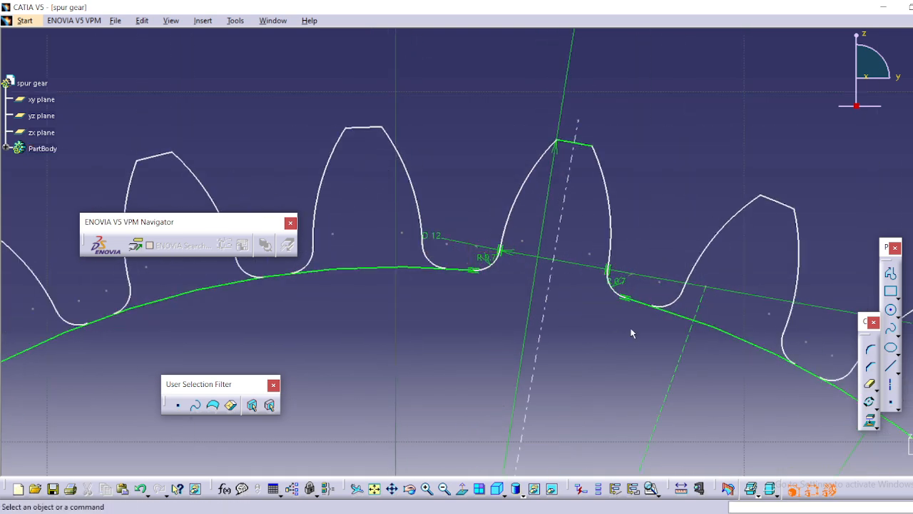
{"action": "left_click", "coordinate": [872, 385]}
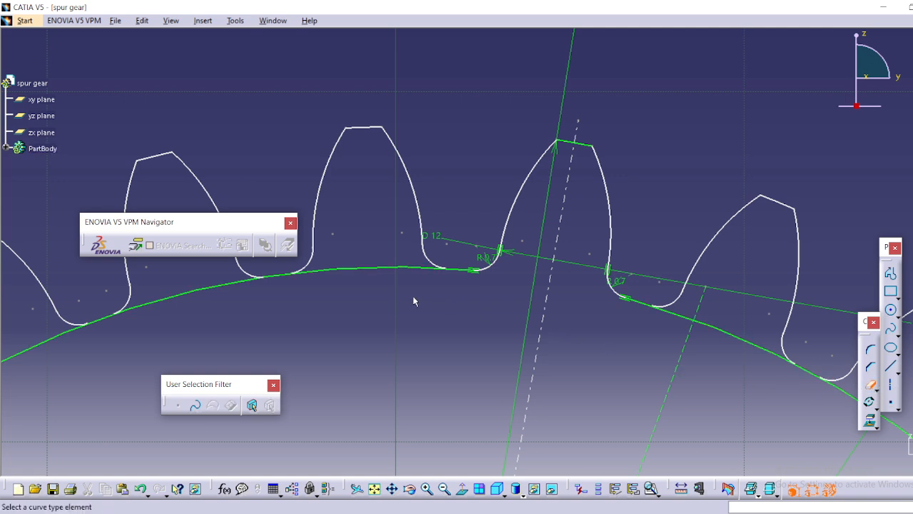
{"action": "left_click", "coordinate": [391, 269]}
{"action": "middle_click_drag", "start_coordinate": [369, 331], "coordinate": [555, 301]}
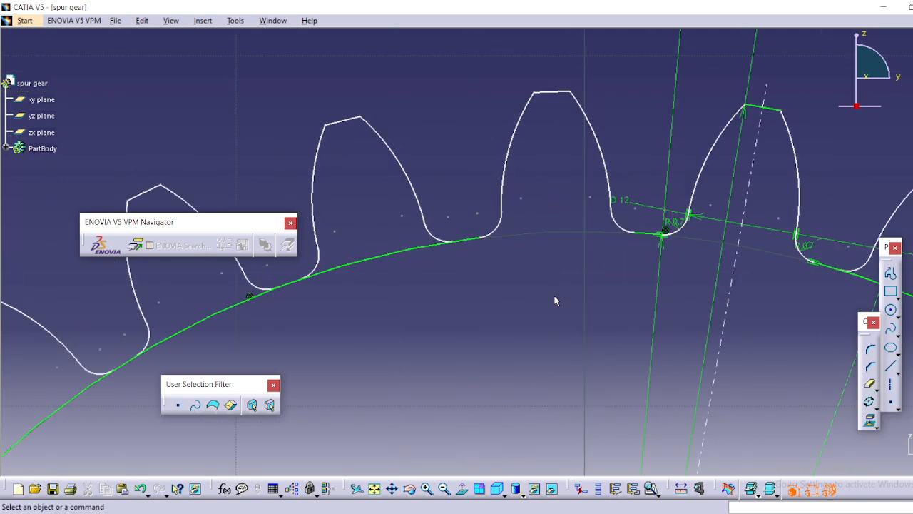
{"action": "left_click", "coordinate": [391, 262]}
{"action": "middle_click_drag", "start_coordinate": [402, 306], "coordinate": [619, 243]}
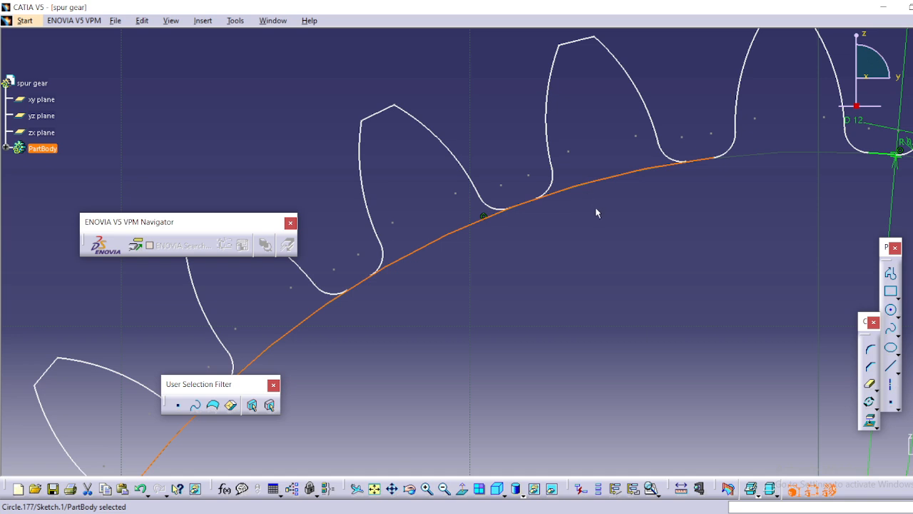
{"action": "left_click", "coordinate": [870, 383]}
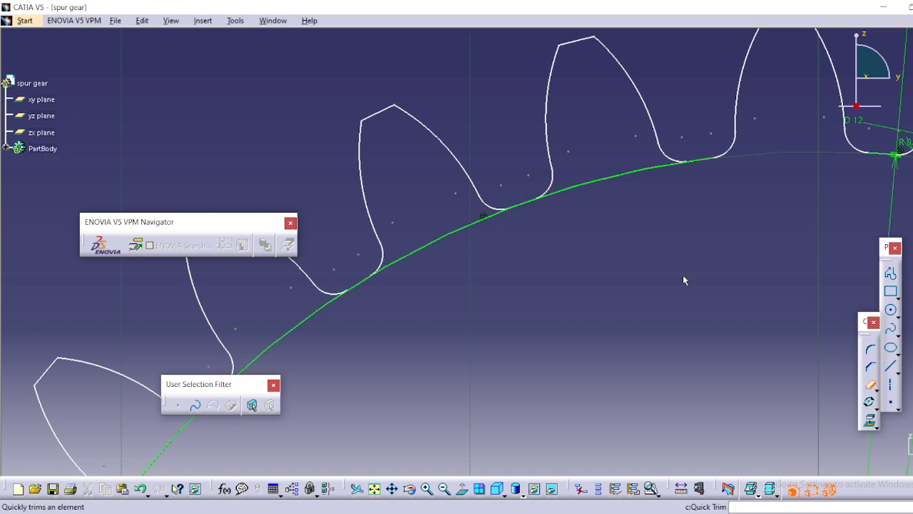
{"action": "left_click", "coordinate": [622, 180]}
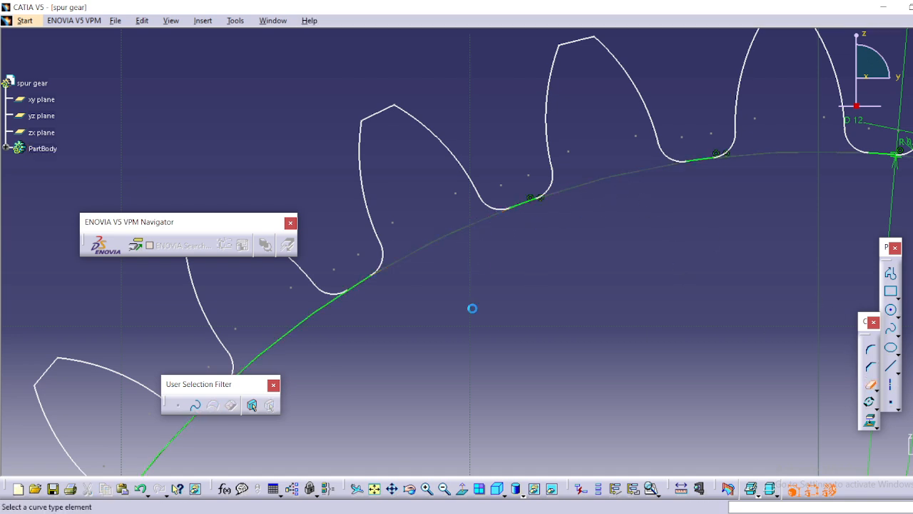
{"action": "middle_click_drag", "start_coordinate": [473, 310], "coordinate": [530, 225]}
Trim away the root circle segments beneath the teeth down the gear's left side, keeping the short arcs between teeth.
{"action": "middle_click_drag", "start_coordinate": [336, 344], "coordinate": [448, 239]}
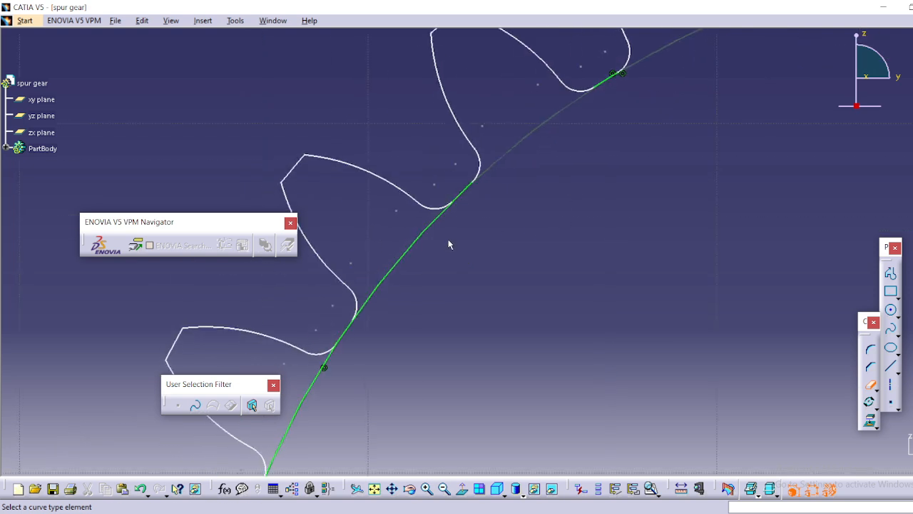
{"action": "left_click", "coordinate": [417, 240]}
{"action": "middle_click_drag", "start_coordinate": [458, 312], "coordinate": [565, 179]}
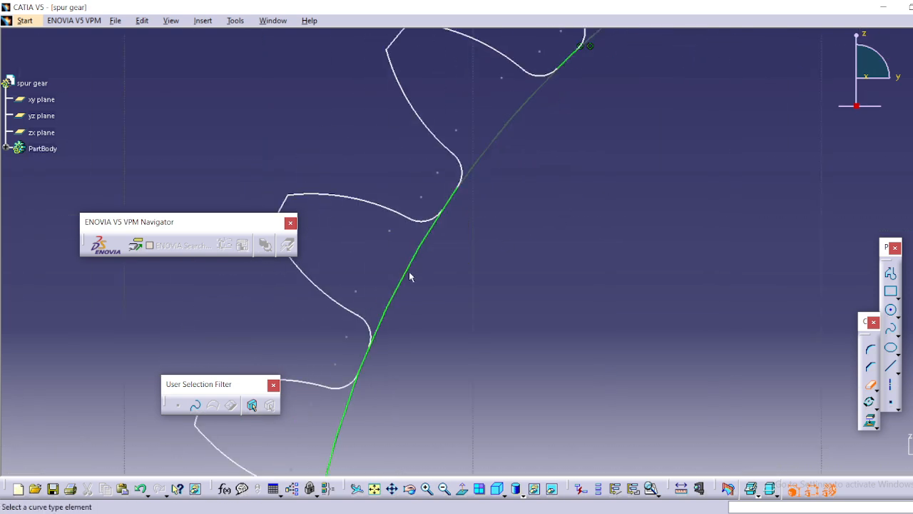
{"action": "middle_click_drag", "start_coordinate": [471, 245], "coordinate": [388, 259]}
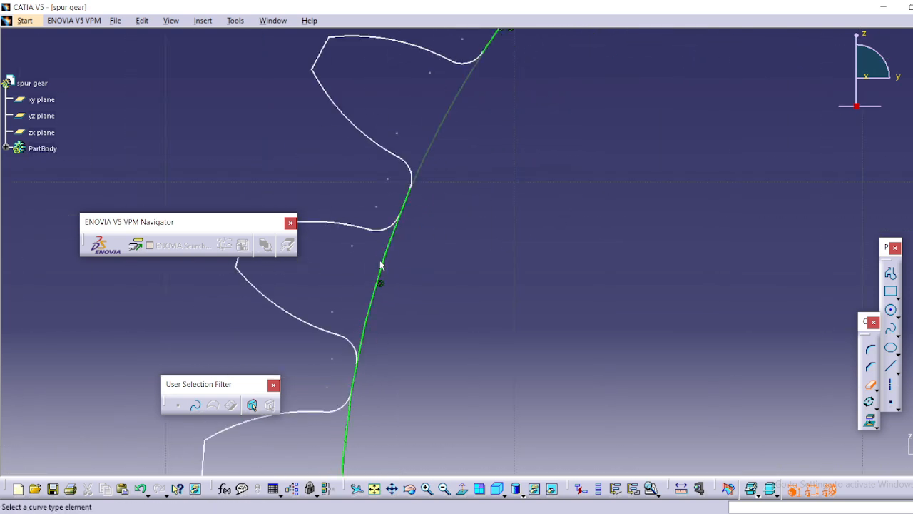
{"action": "left_click", "coordinate": [390, 265]}
{"action": "middle_click_drag", "start_coordinate": [428, 342], "coordinate": [420, 135]}
{"action": "left_click", "coordinate": [332, 263]}
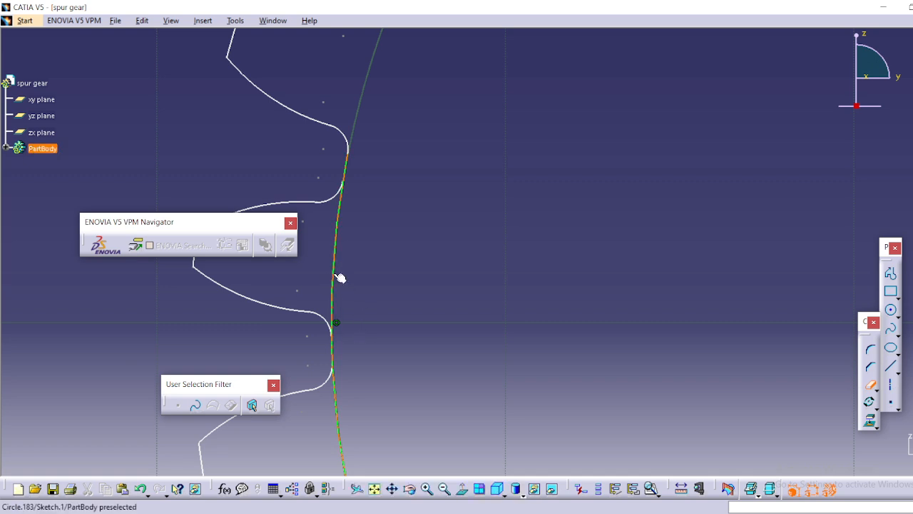
{"action": "mouse_move", "coordinate": [354, 352]}
{"action": "middle_mouse_down"}
{"action": "mouse_move", "coordinate": [369, 210]}
{"action": "mouse_move", "coordinate": [350, 262]}
{"action": "middle_mouse_up"}
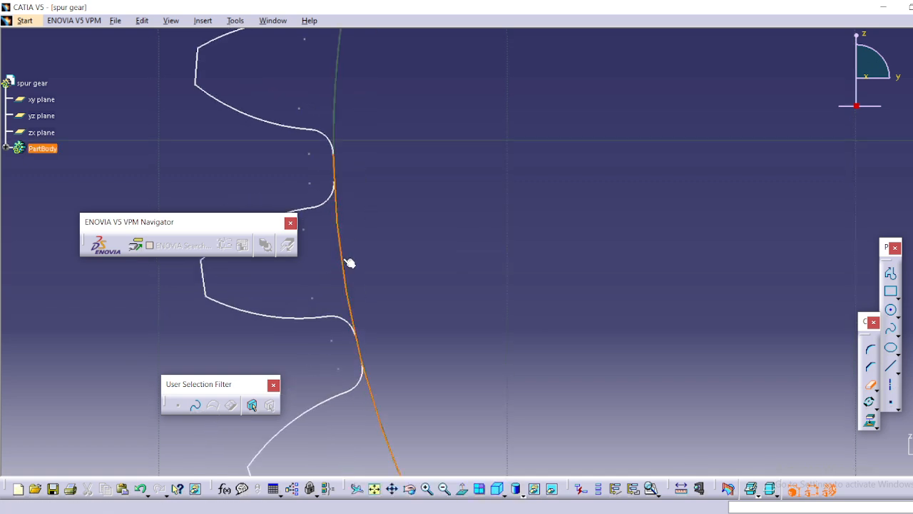
{"action": "left_click", "coordinate": [350, 262]}
Trim away the root circle segments beneath the teeth on the gear's lower-left portion.
{"action": "middle_click_drag", "start_coordinate": [481, 287], "coordinate": [356, 18]}
{"action": "left_click", "coordinate": [338, 329]}
{"action": "mouse_move", "coordinate": [408, 325]}
{"action": "middle_mouse_down"}
{"action": "mouse_move", "coordinate": [468, 244]}
{"action": "mouse_move", "coordinate": [380, 283]}
{"action": "middle_mouse_up"}
{"action": "left_click", "coordinate": [393, 281]}
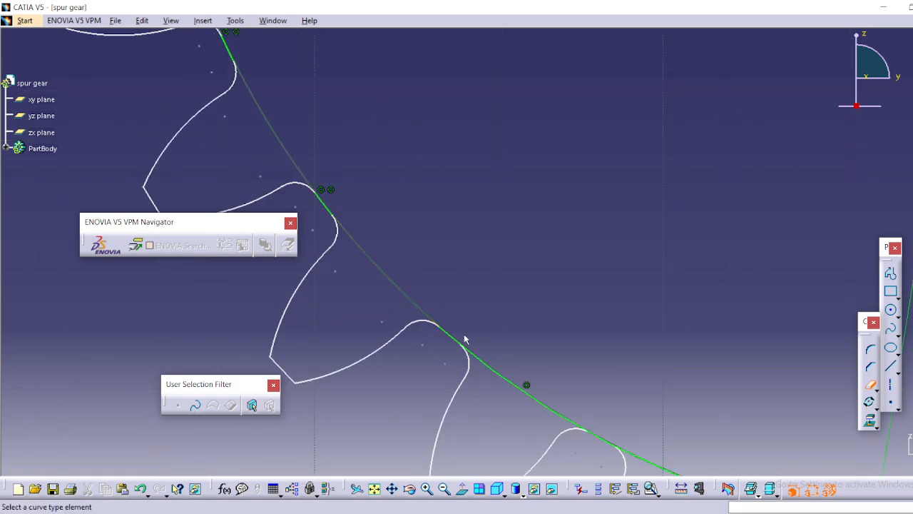
{"action": "left_click", "coordinate": [495, 368]}
{"action": "middle_click_drag", "start_coordinate": [501, 366], "coordinate": [280, 159]}
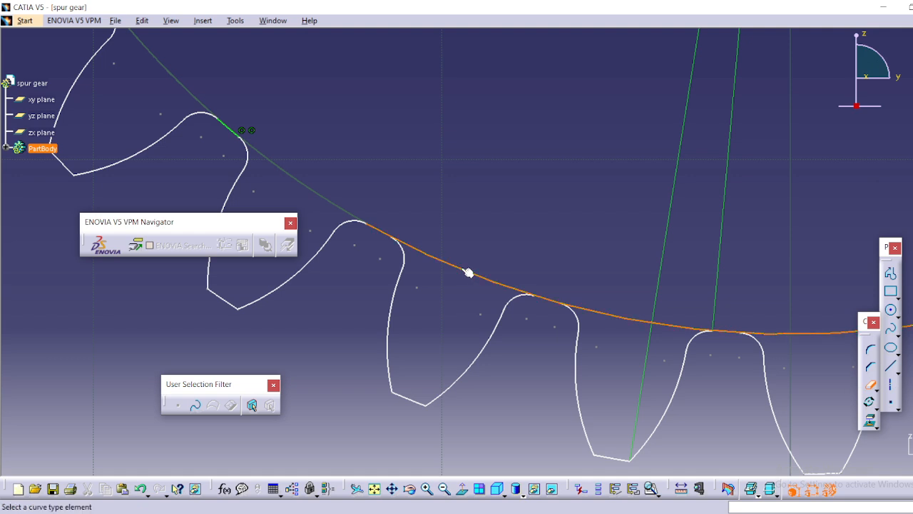
Trim away the root circle segments beneath the teeth along the gear's bottom and lower-right portion.
{"action": "left_click", "coordinate": [470, 273]}
{"action": "left_click", "coordinate": [620, 300]}
{"action": "mouse_move", "coordinate": [620, 300]}
{"action": "middle_mouse_down"}
{"action": "mouse_move", "coordinate": [469, 224]}
{"action": "mouse_move", "coordinate": [353, 261]}
{"action": "middle_mouse_up"}
{"action": "left_click", "coordinate": [329, 302]}
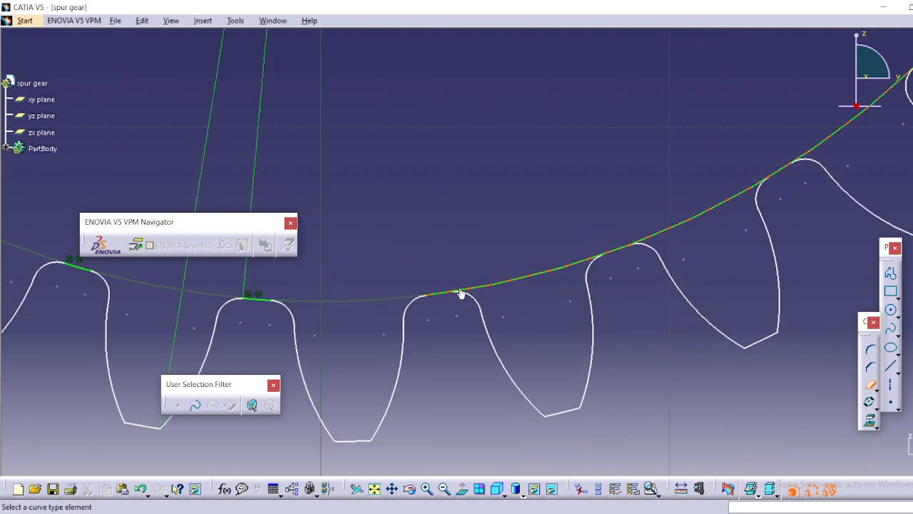
{"action": "left_click", "coordinate": [506, 284]}
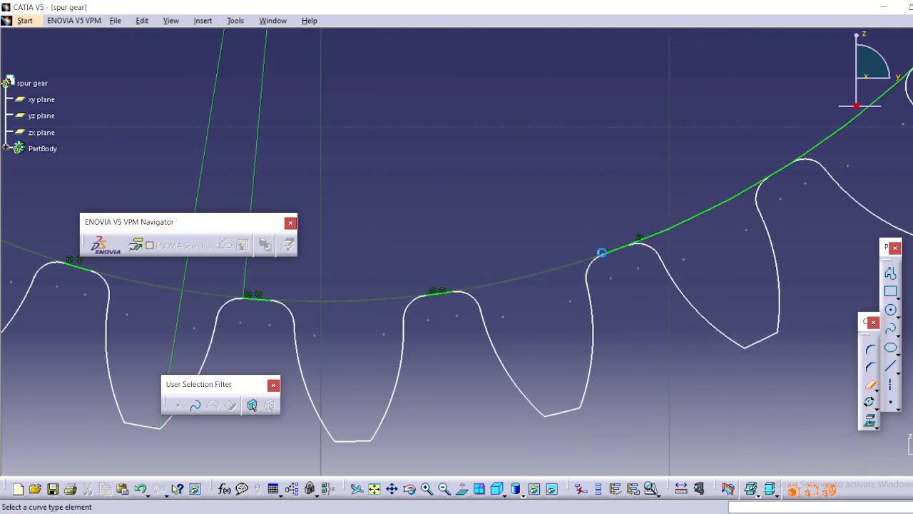
{"action": "left_click", "coordinate": [681, 227]}
{"action": "middle_click_drag", "start_coordinate": [692, 185], "coordinate": [520, 372]}
{"action": "left_click", "coordinate": [682, 316]}
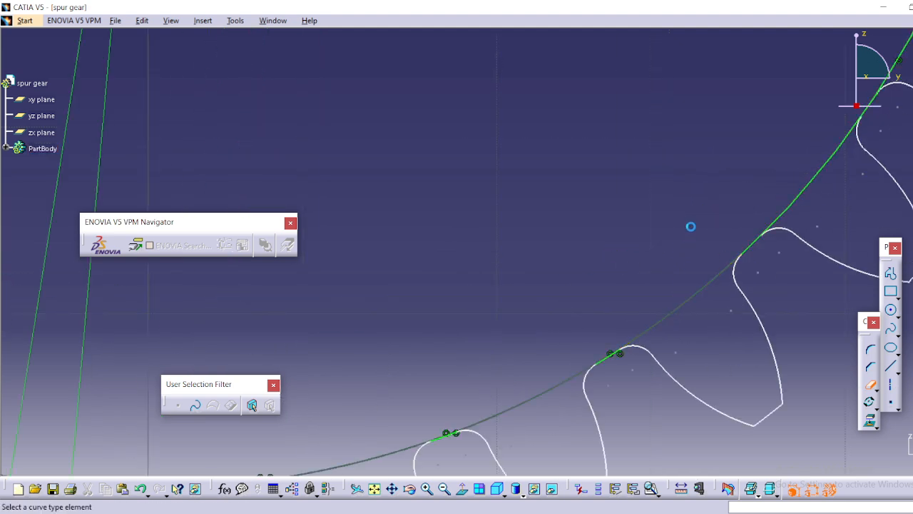
{"action": "middle_click_drag", "start_coordinate": [691, 227], "coordinate": [538, 341]}
{"action": "middle_click_drag", "start_coordinate": [648, 243], "coordinate": [421, 421]}
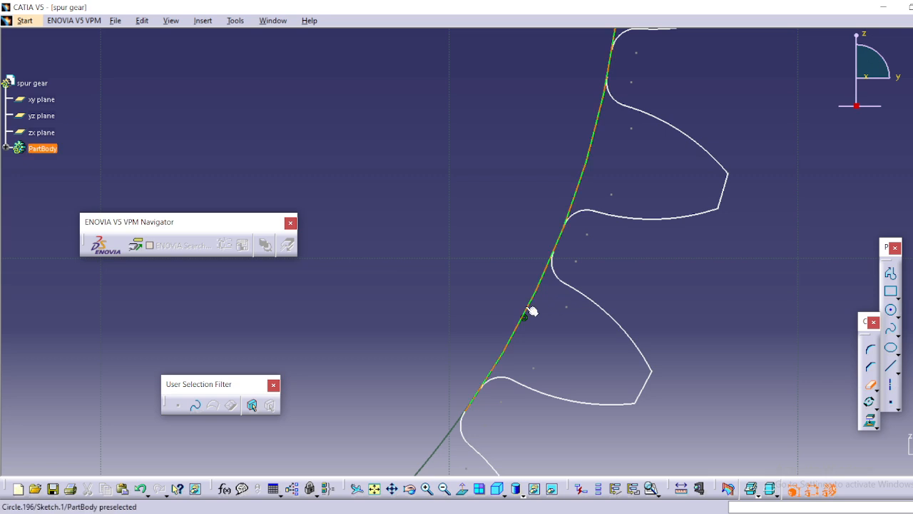
Trim away the root circle segments beneath the teeth up the gear's right side.
{"action": "left_click", "coordinate": [529, 316]}
{"action": "middle_click_drag", "start_coordinate": [536, 125], "coordinate": [479, 406]}
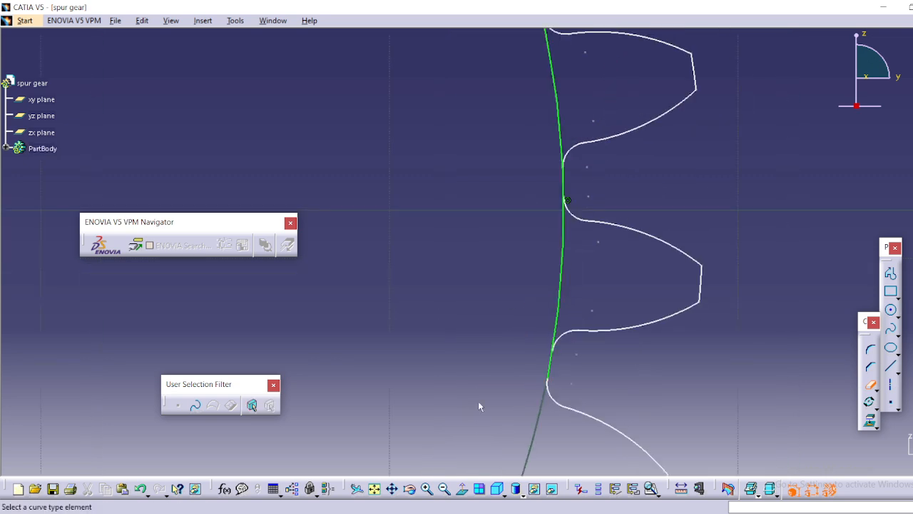
{"action": "left_click", "coordinate": [561, 277]}
{"action": "middle_click_drag", "start_coordinate": [492, 216], "coordinate": [448, 395]}
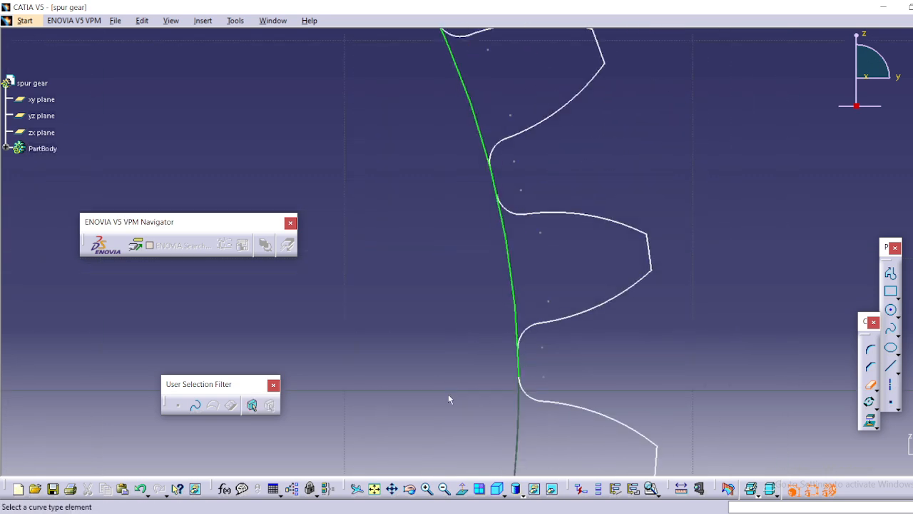
{"action": "left_click", "coordinate": [514, 270]}
{"action": "middle_click_drag", "start_coordinate": [488, 153], "coordinate": [490, 253]}
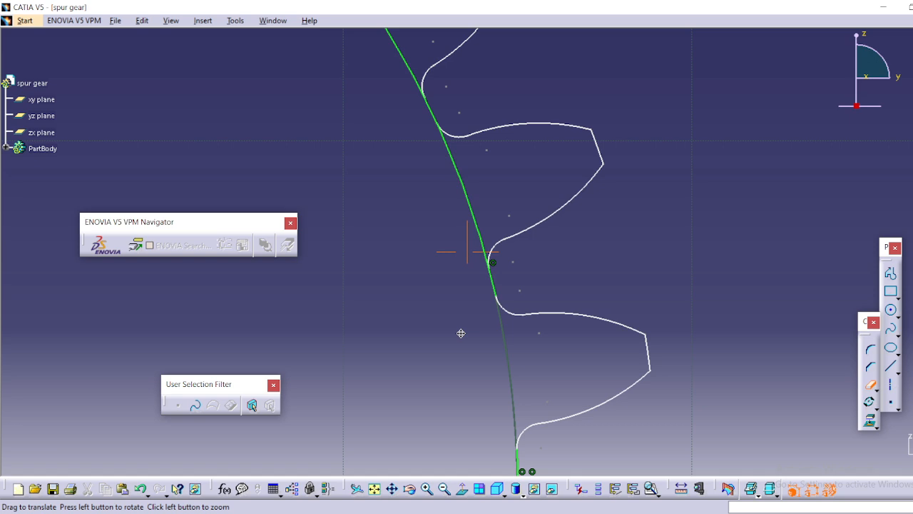
{"action": "left_click", "coordinate": [474, 194]}
{"action": "middle_click_drag", "start_coordinate": [457, 171], "coordinate": [458, 247]}
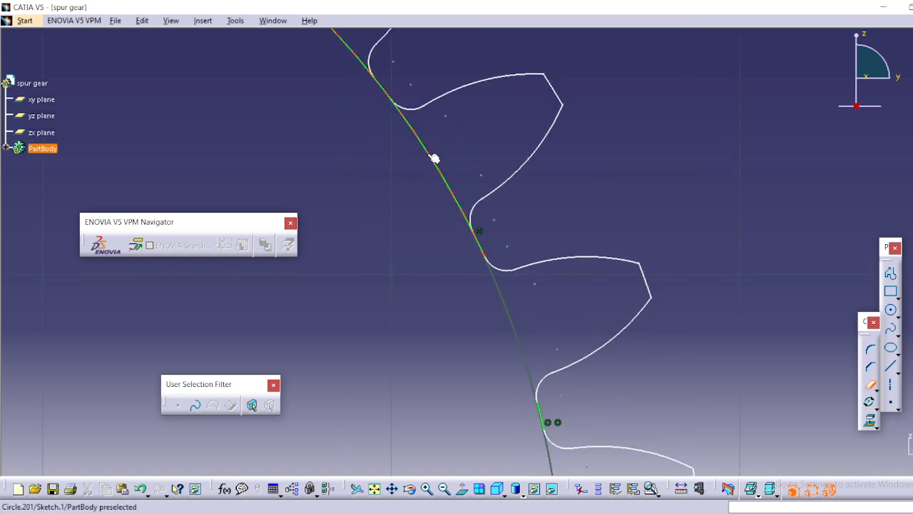
Trim away the remaining root circle segments on the gear's upper right, back to the original tooth, to close the profile.
{"action": "left_click", "coordinate": [430, 153]}
{"action": "middle_click_drag", "start_coordinate": [347, 129], "coordinate": [451, 319]}
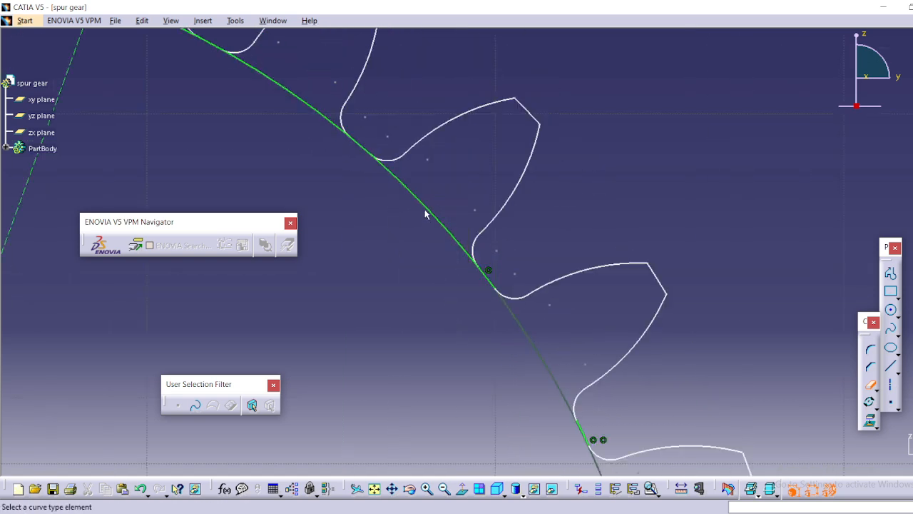
{"action": "left_click", "coordinate": [428, 211]}
{"action": "middle_click_drag", "start_coordinate": [344, 176], "coordinate": [449, 321]}
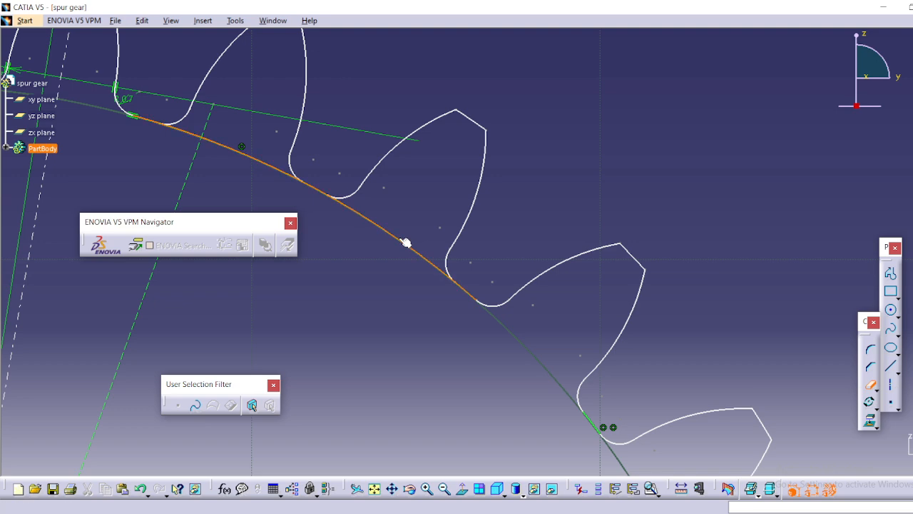
{"action": "left_click", "coordinate": [405, 243]}
{"action": "middle_click_drag", "start_coordinate": [251, 172], "coordinate": [495, 287]}
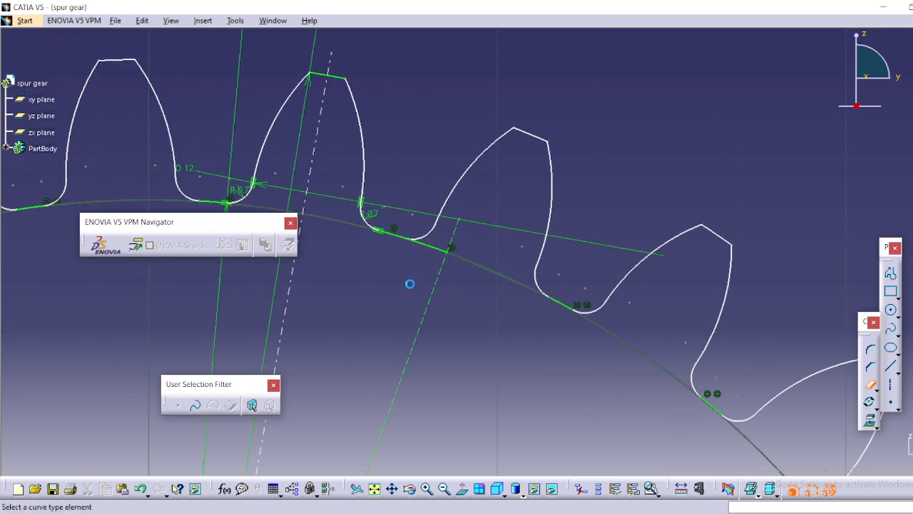
{"action": "middle_click_drag", "start_coordinate": [410, 284], "coordinate": [495, 313]}
{"action": "left_click", "coordinate": [474, 289]}
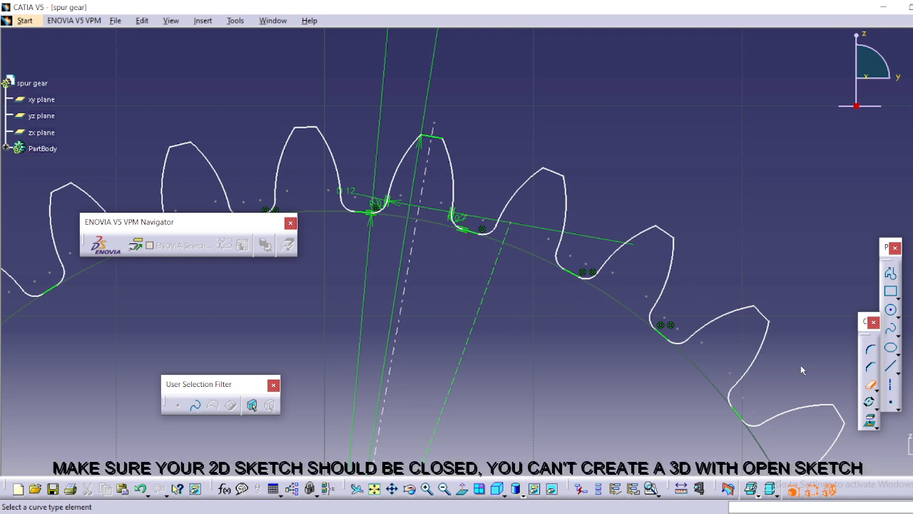
{"action": "left_click", "coordinate": [869, 383]}
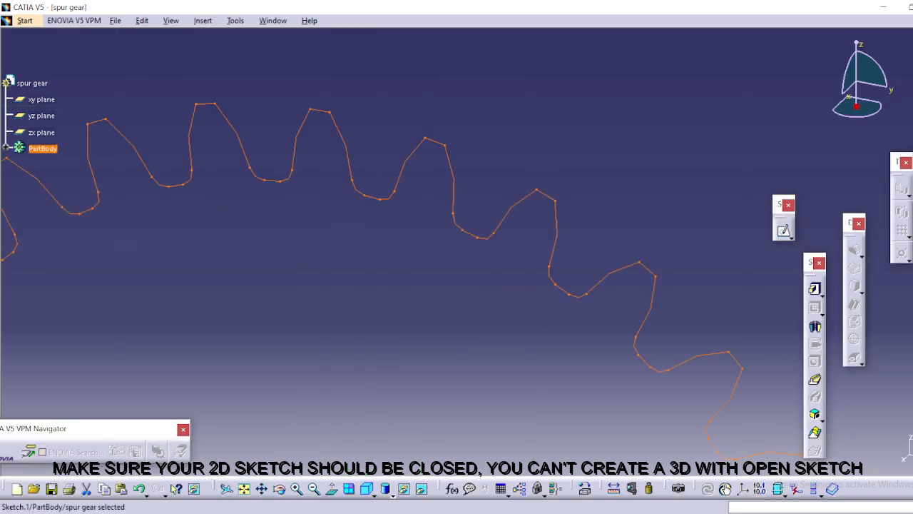
Pad the closed gear profile sketch with a length of 20 mm.
{"action": "left_click", "coordinate": [814, 288]}
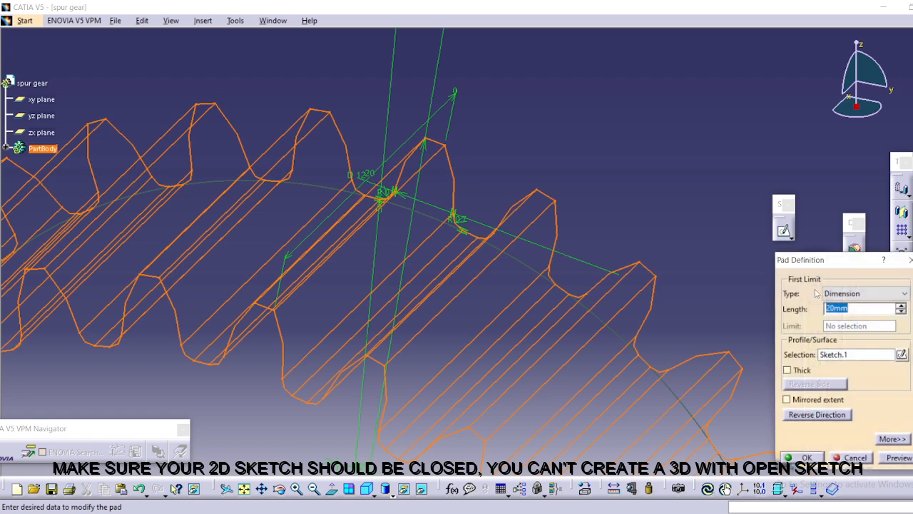
{"action": "middle_click_drag", "start_coordinate": [656, 236], "coordinate": [615, 293]}
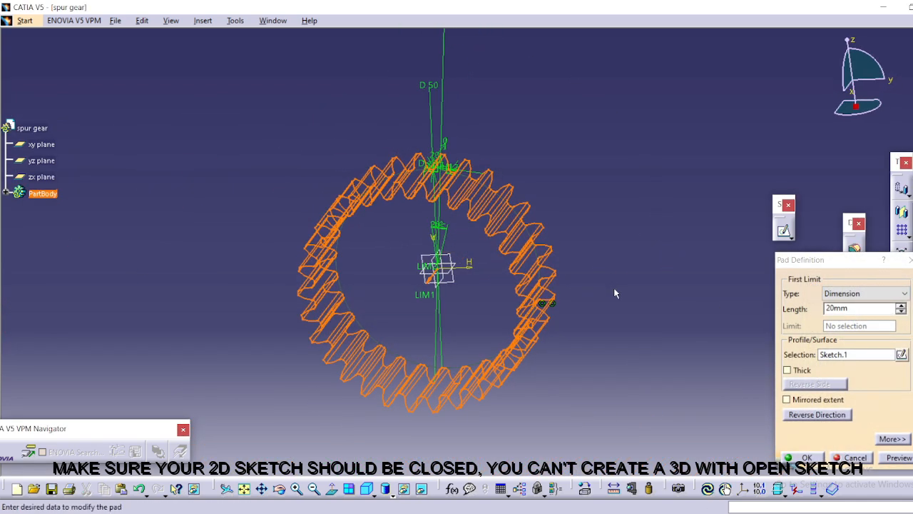
{"action": "left_click", "coordinate": [804, 458]}
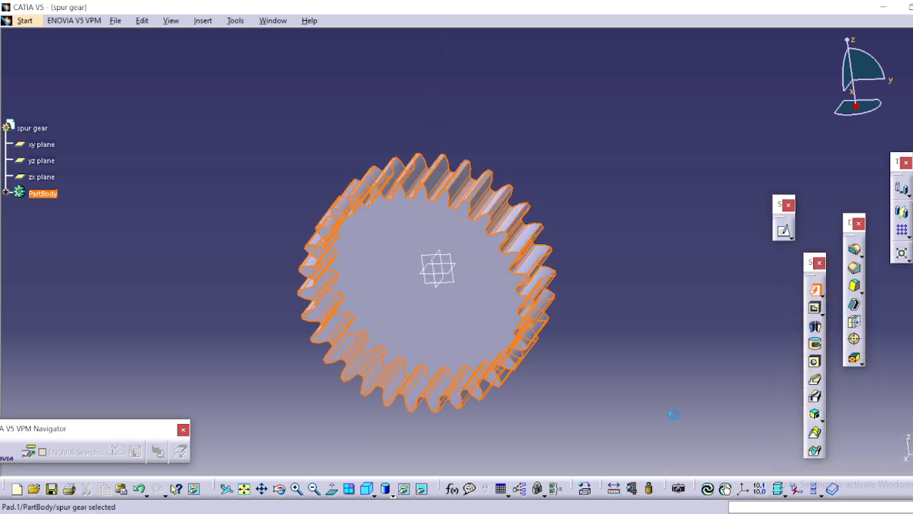
Open a new sketch on the gear's flat front face.
{"action": "middle_click_drag", "start_coordinate": [611, 392], "coordinate": [380, 385]}
{"action": "middle_click_drag", "start_coordinate": [421, 320], "coordinate": [550, 241]}
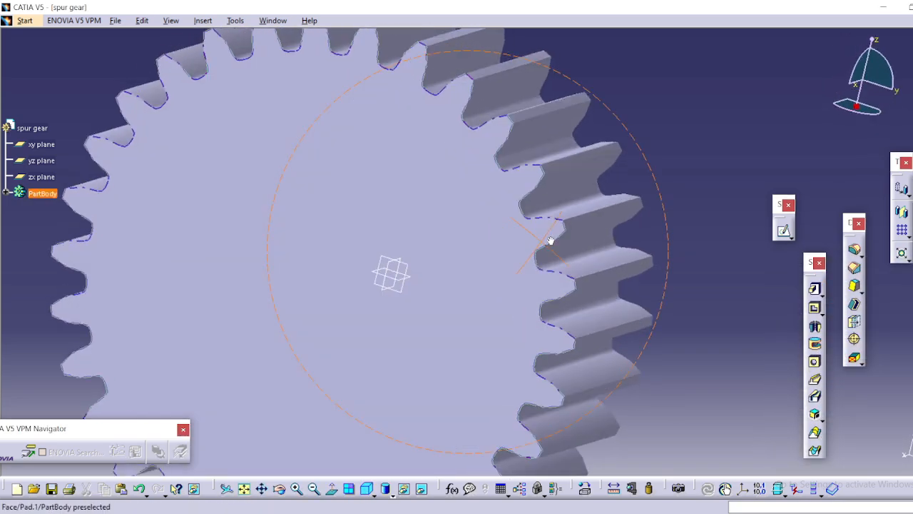
{"action": "middle_click_drag", "start_coordinate": [483, 244], "coordinate": [573, 261]}
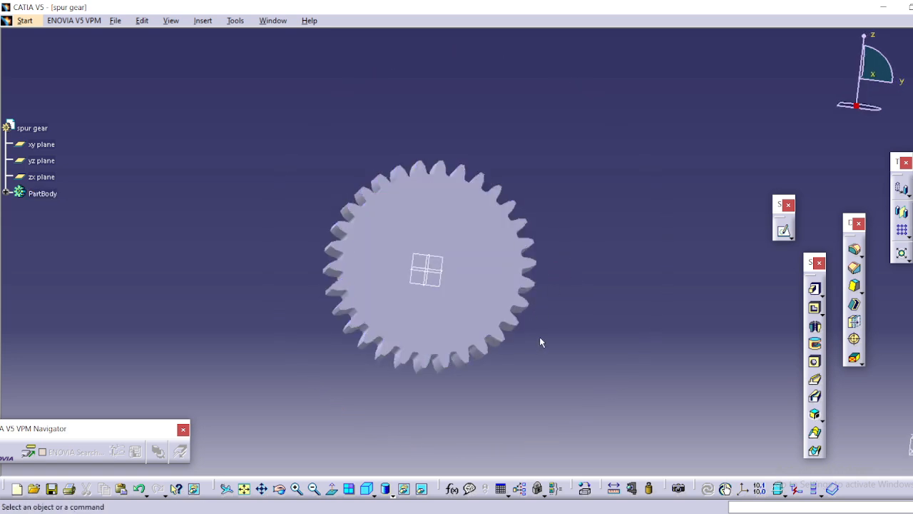
{"action": "left_click", "coordinate": [475, 312]}
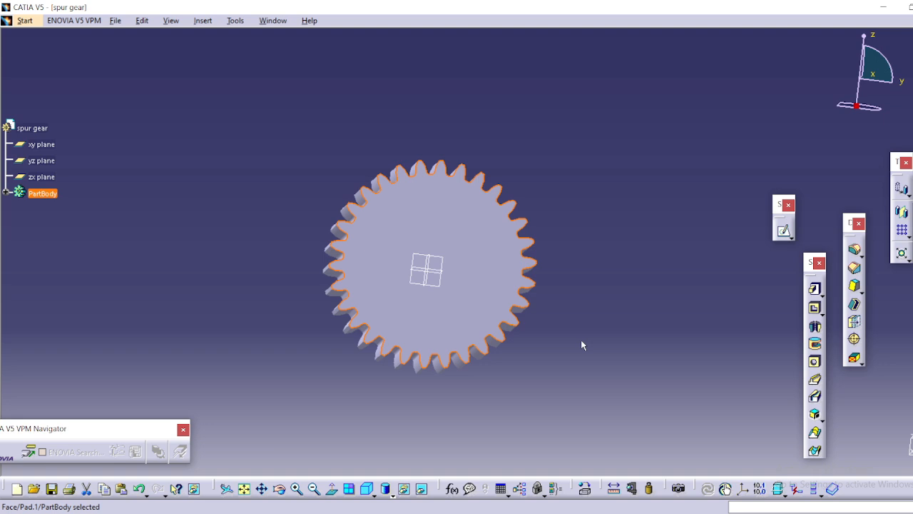
{"action": "left_click", "coordinate": [783, 229]}
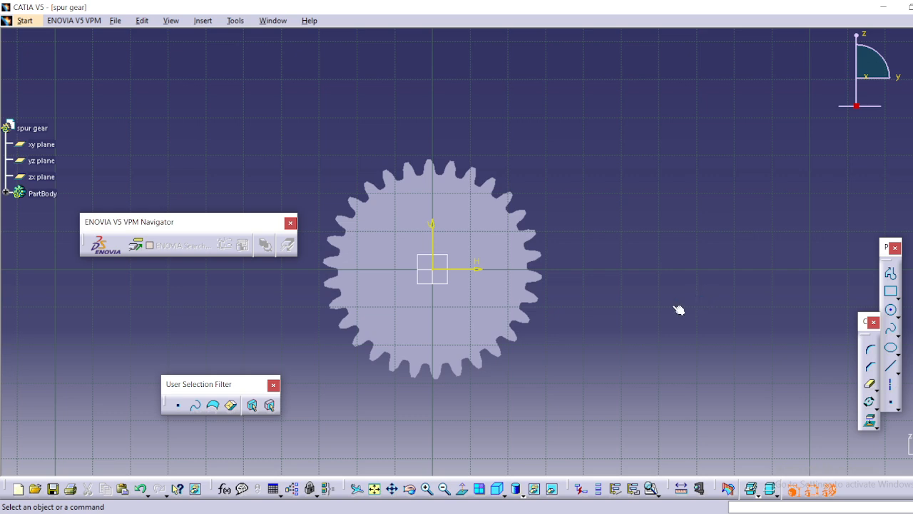
{"action": "middle_click_drag", "start_coordinate": [606, 306], "coordinate": [731, 309]}
{"action": "mouse_move", "coordinate": [676, 327]}
{"action": "middle_mouse_down", "text": "ctrl"}
{"action": "mouse_move", "coordinate": [676, 311]}
{"action": "mouse_move", "coordinate": [508, 307]}
{"action": "middle_mouse_up", "text": "ctrl"}
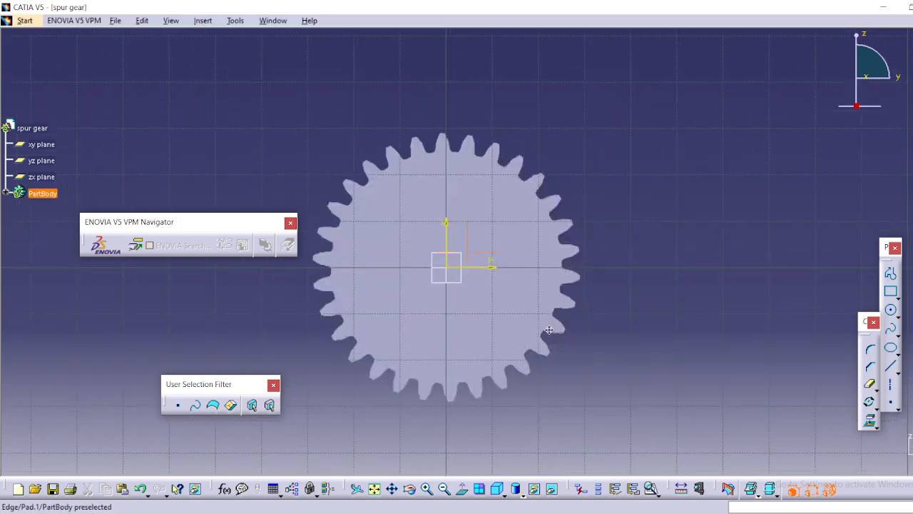
{"action": "mouse_move", "coordinate": [550, 337]}
{"action": "middle_mouse_down", "text": "ctrl"}
{"action": "mouse_move", "coordinate": [543, 316]}
{"action": "mouse_move", "coordinate": [652, 267]}
{"action": "middle_mouse_up", "text": "ctrl"}
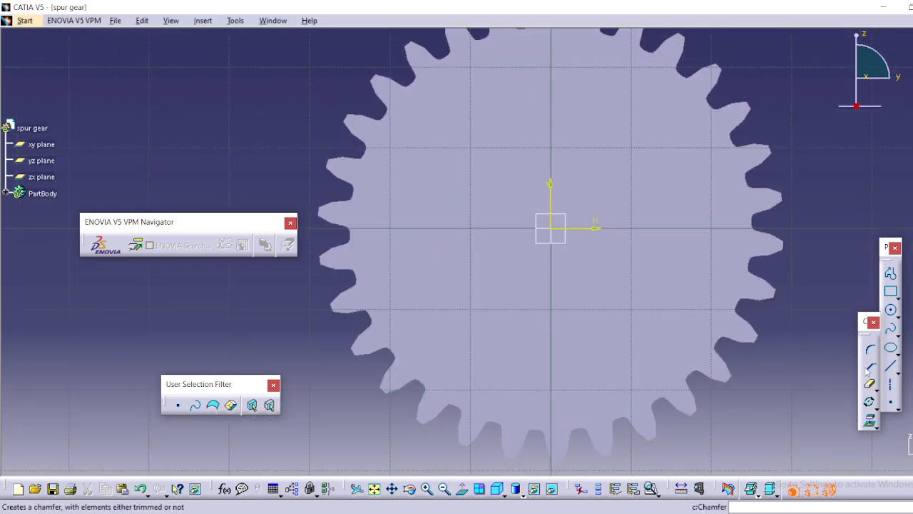
Sketch a circle centred on the origin of the gear face and set its diameter to 30 mm.
{"action": "left_click", "coordinate": [892, 311]}
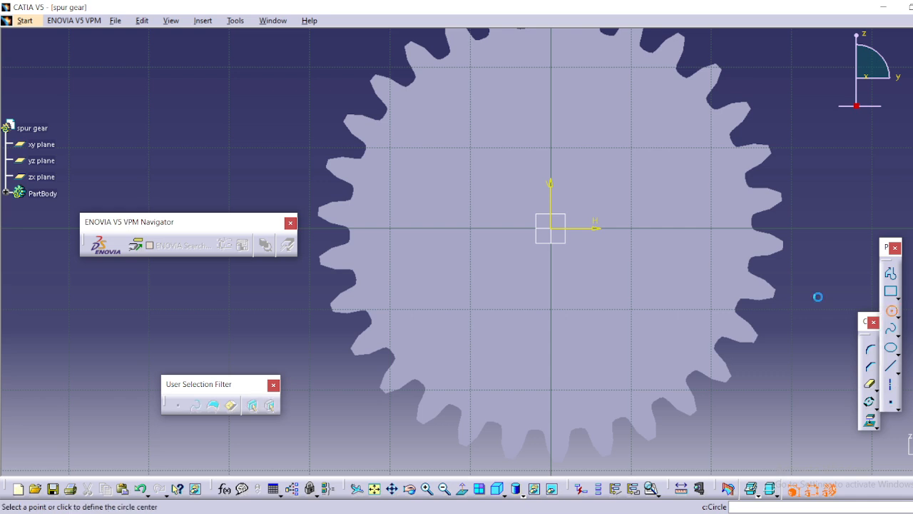
{"action": "left_click", "coordinate": [550, 229]}
{"action": "left_click", "coordinate": [660, 308]}
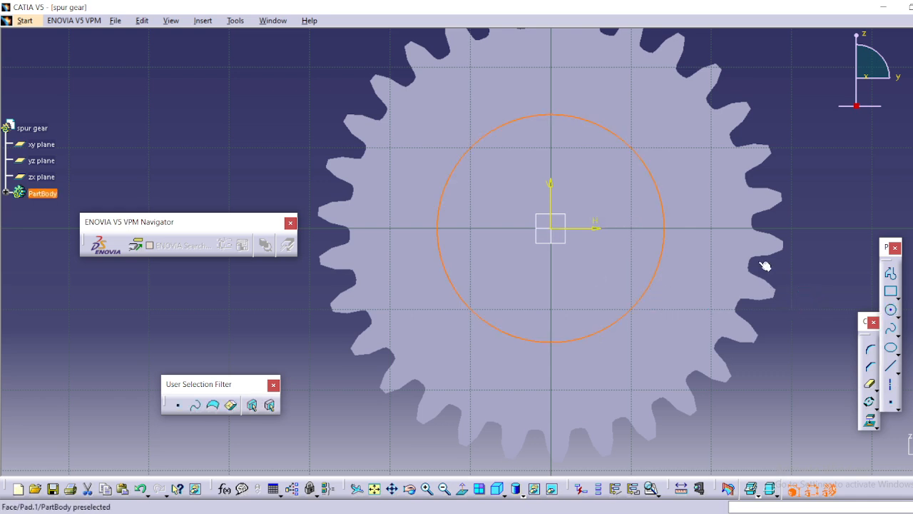
{"action": "left_click", "coordinate": [803, 197]}
{"action": "double_click", "coordinate": [804, 196]}
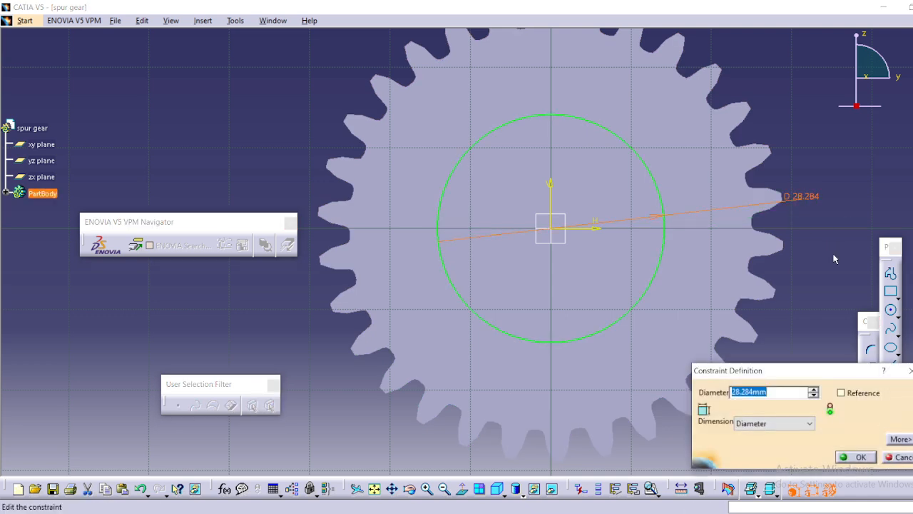
{"action": "type", "text": "30"}
{"action": "key", "text": "Return"}
{"action": "left_click", "coordinate": [822, 286]}
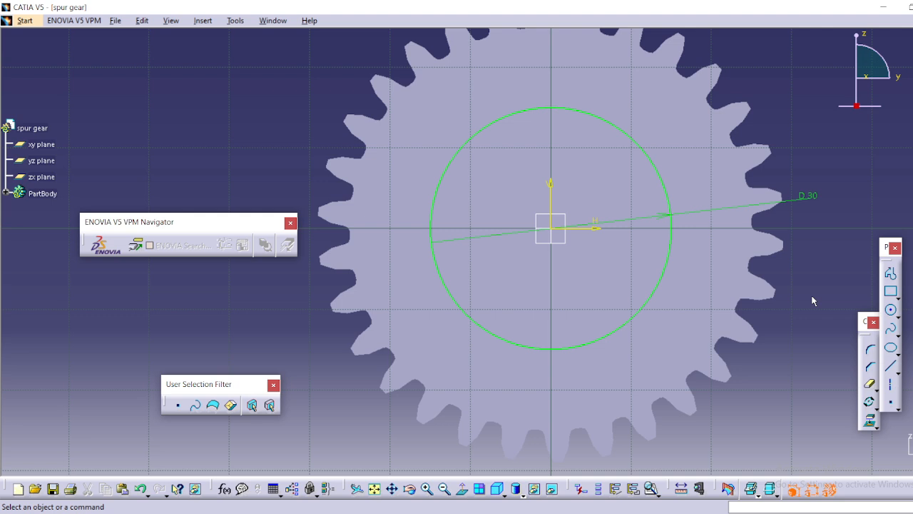
Sketch a rectangle about 21 mm wide across the top of the circle, with its lower-right corner on the circle.
{"action": "left_click", "coordinate": [896, 299]}
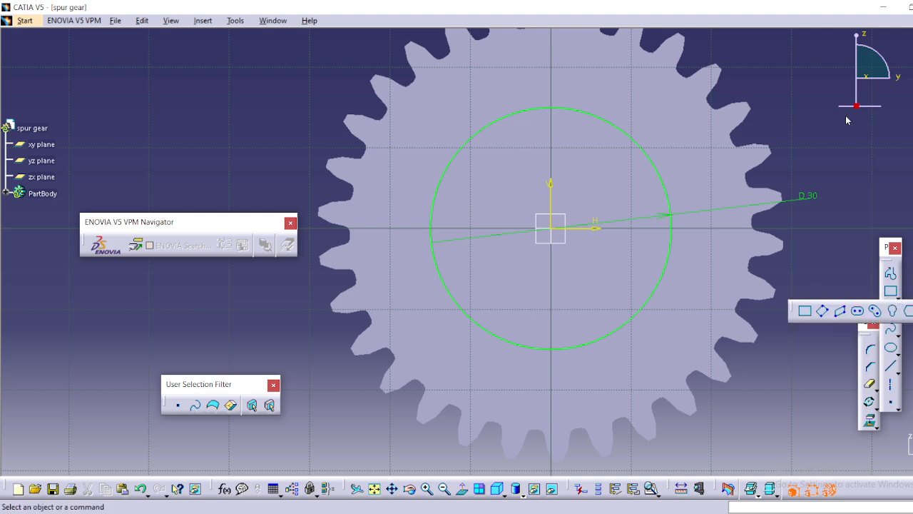
{"action": "left_click", "coordinate": [890, 294]}
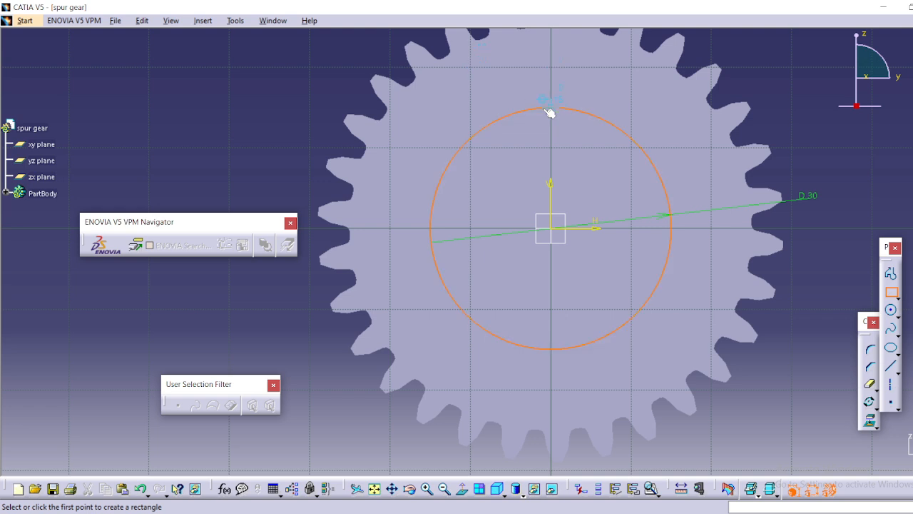
{"action": "left_click", "coordinate": [512, 90]}
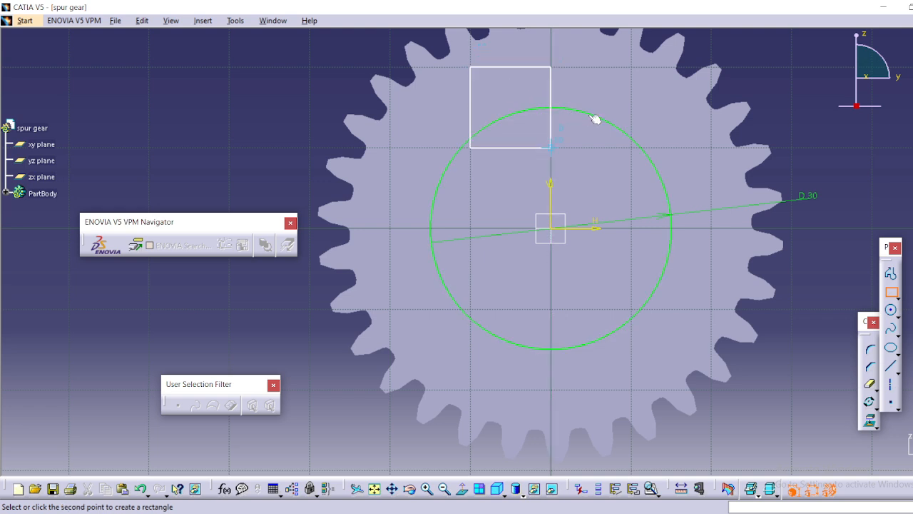
{"action": "left_click", "coordinate": [642, 146]}
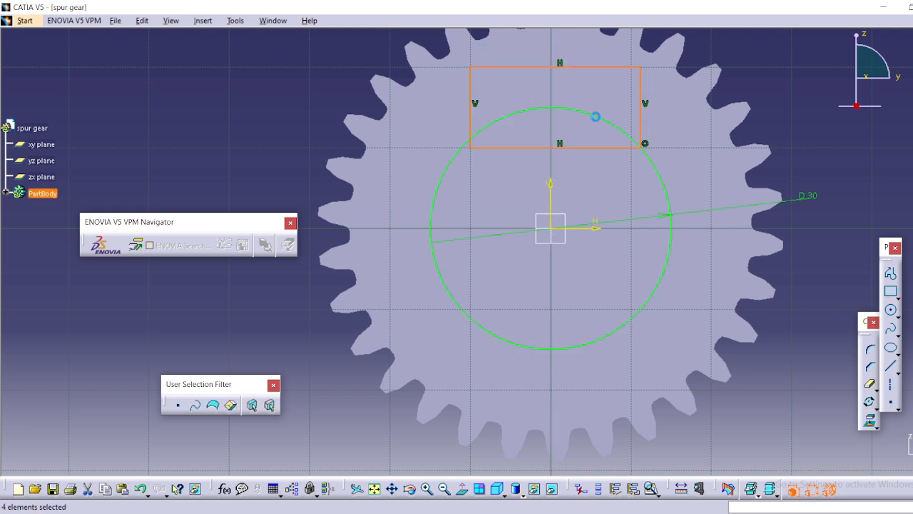
{"action": "left_click", "coordinate": [668, 131]}
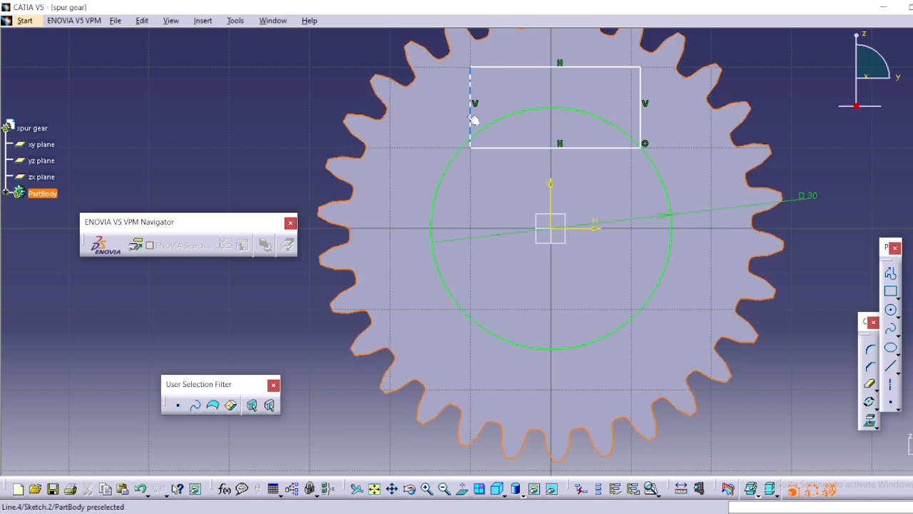
Dimension the rectangle's left edge from the vertical axis and set the distance to 3.5 mm.
{"action": "left_click", "coordinate": [471, 122]}
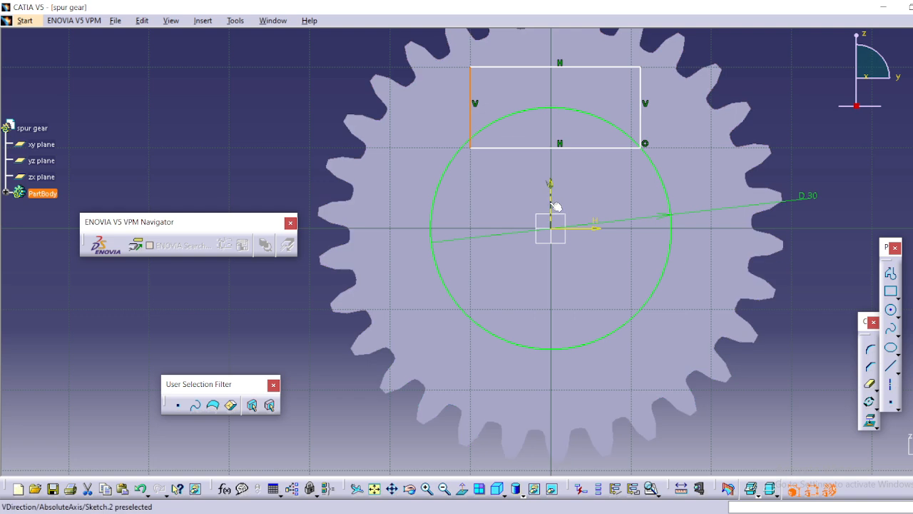
{"action": "left_click", "coordinate": [551, 204], "text": "ctrl"}
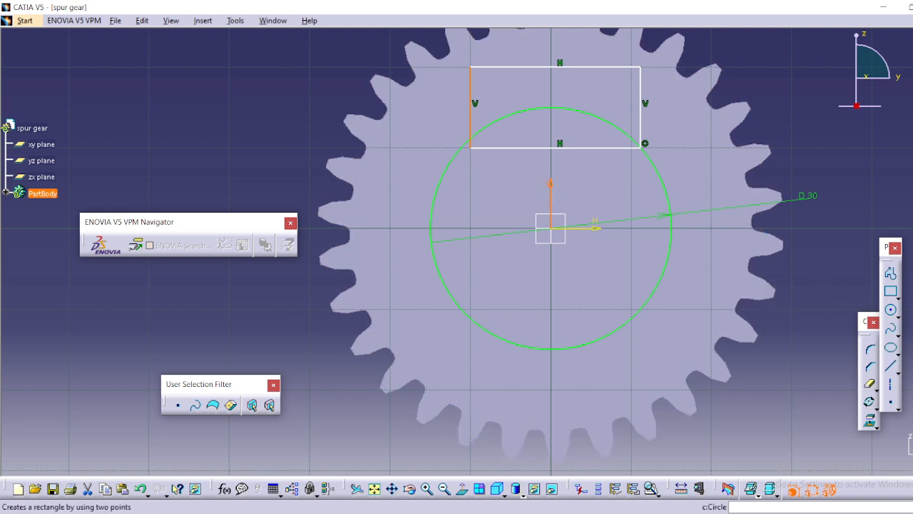
{"action": "left_click", "coordinate": [912, 279]}
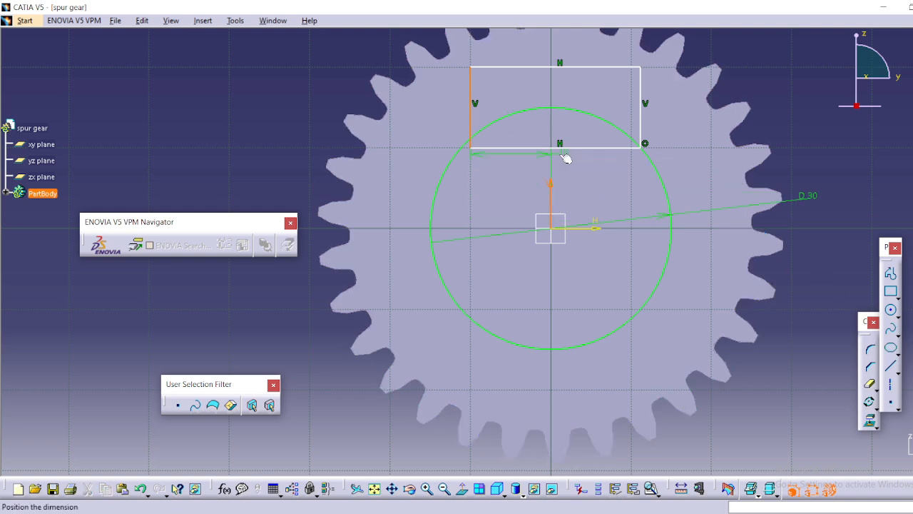
{"action": "left_click", "coordinate": [502, 198]}
{"action": "double_click", "coordinate": [499, 195]}
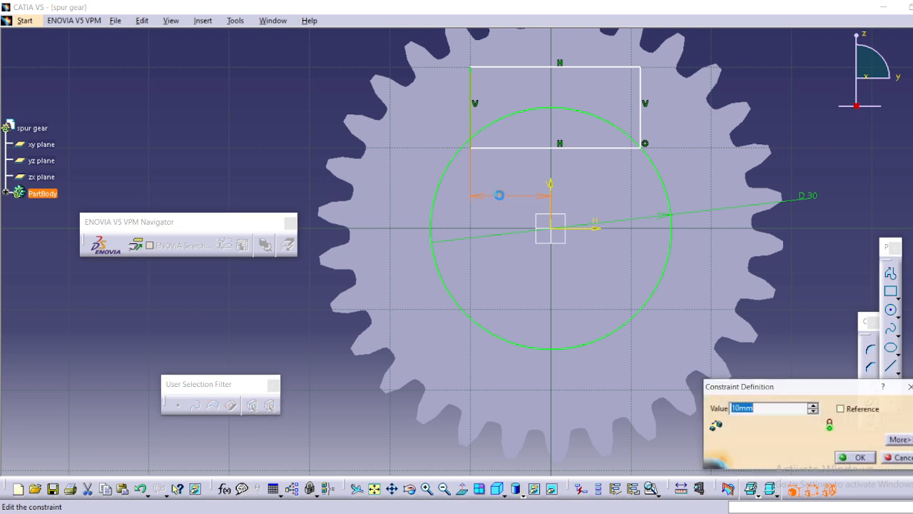
{"action": "type", "text": "3.5"}
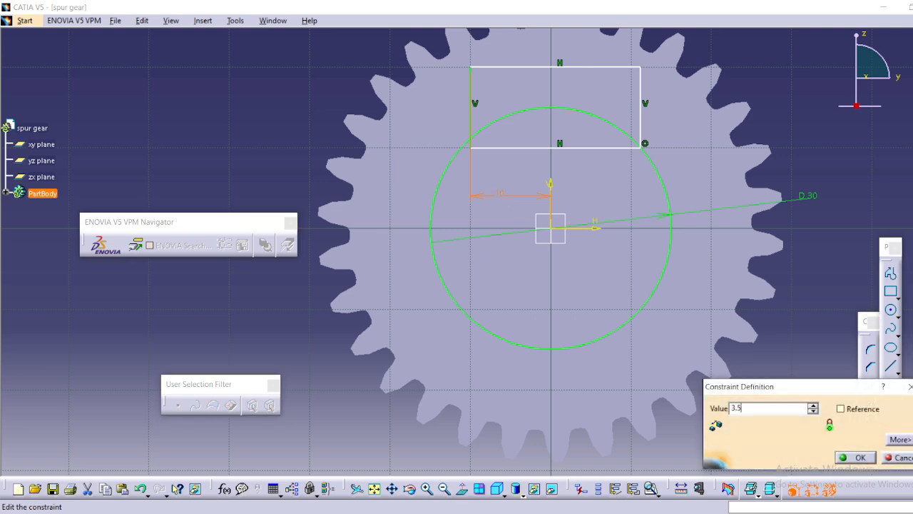
{"action": "key", "text": "Return"}
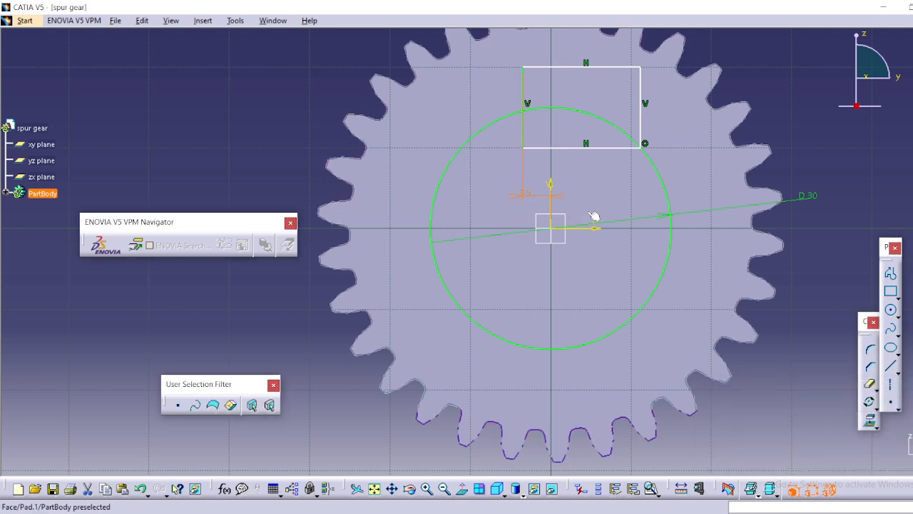
Dimension the rectangle's right edge from the vertical axis and set the distance to 3.5 mm.
{"action": "left_click", "coordinate": [551, 216]}
{"action": "left_click", "coordinate": [640, 124]}
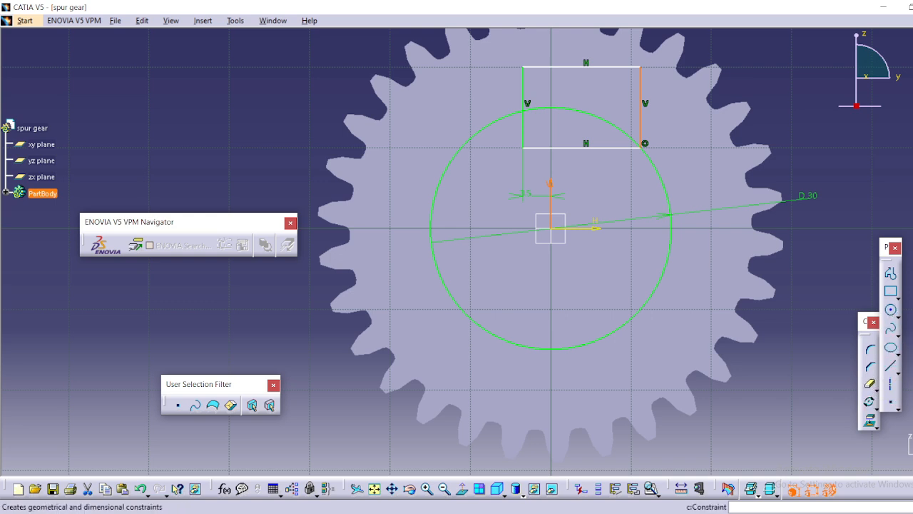
{"action": "left_click", "coordinate": [869, 401]}
{"action": "left_click", "coordinate": [618, 189]}
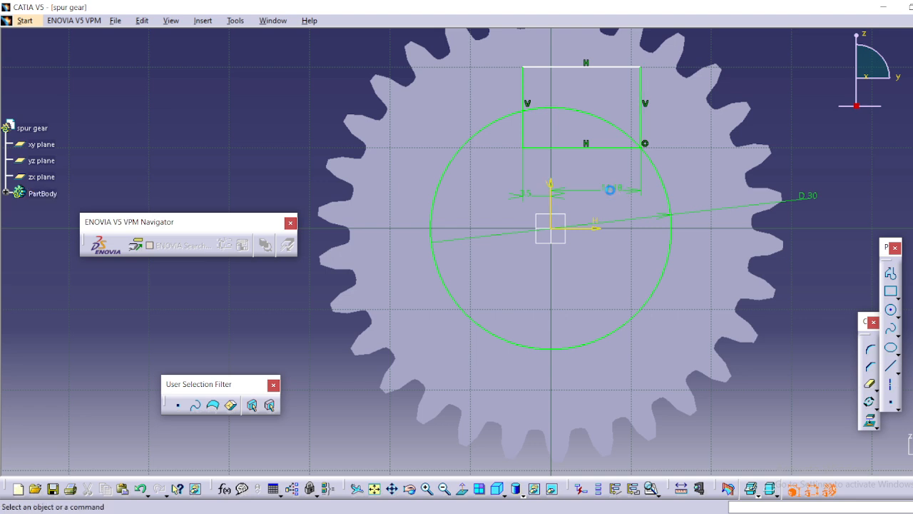
{"action": "double_click", "coordinate": [611, 187]}
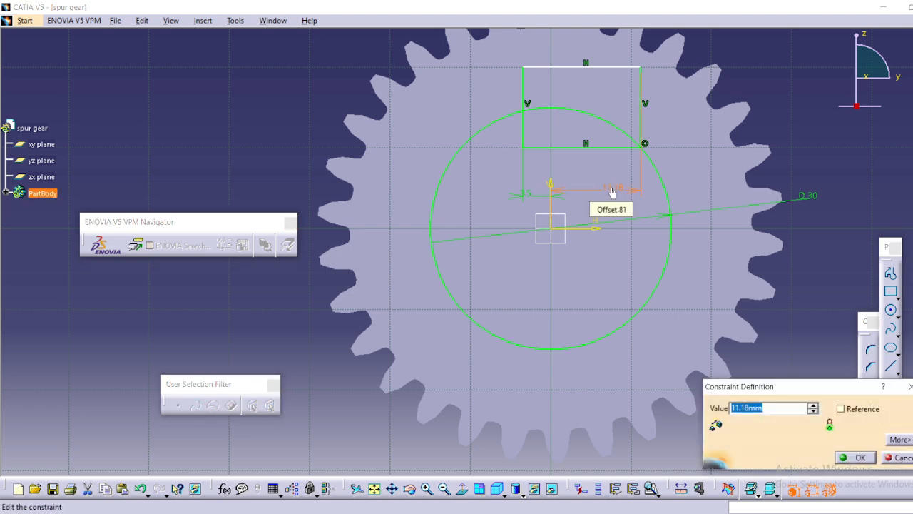
{"action": "type", "text": "3.5"}
{"action": "key", "text": "Return"}
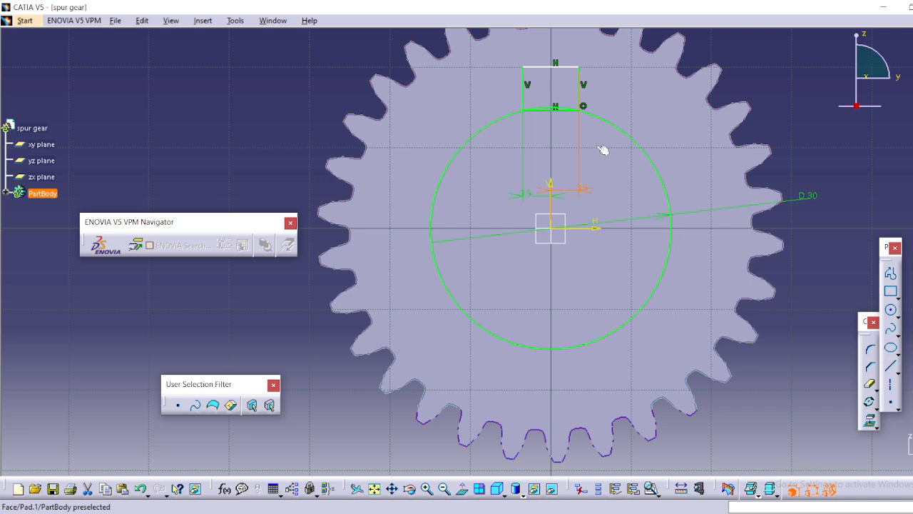
Try to dimension the rectangle's lower edge from the horizontal axis.
{"action": "left_click", "coordinate": [555, 109]}
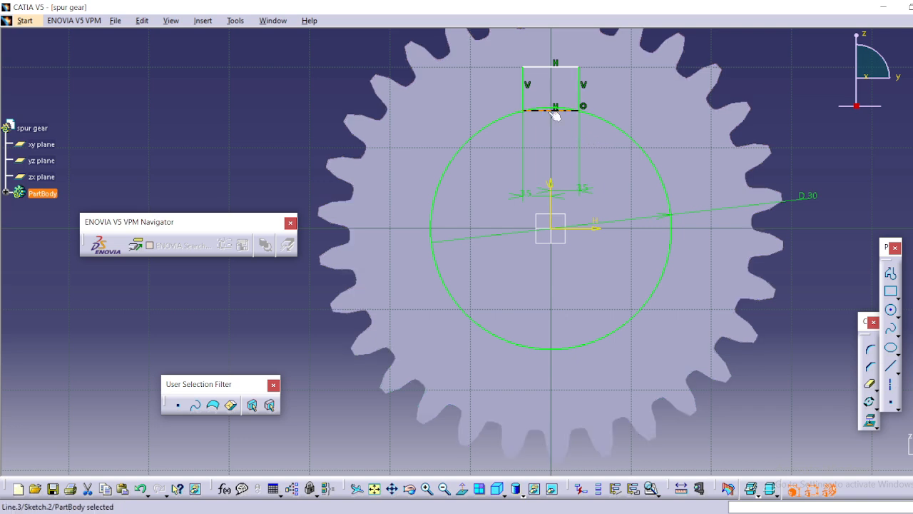
{"action": "left_click", "coordinate": [584, 233], "text": "ctrl"}
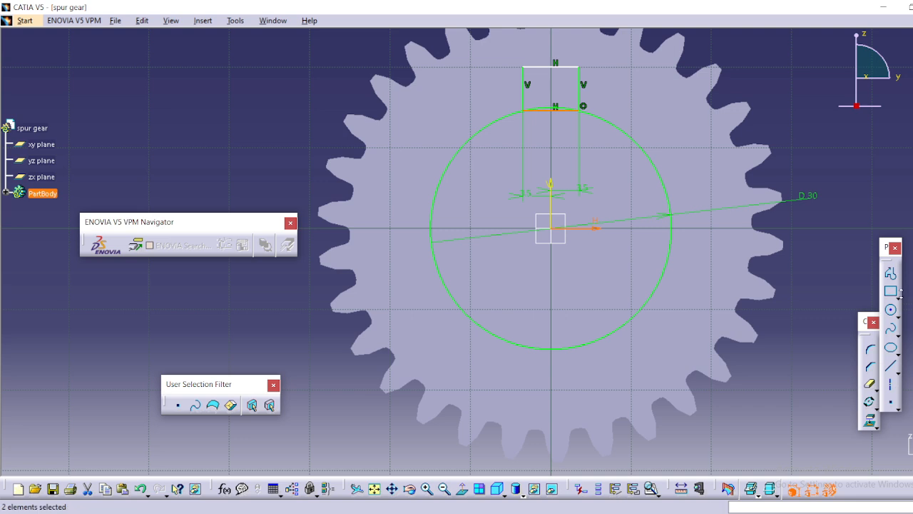
{"action": "left_click", "coordinate": [911, 143]}
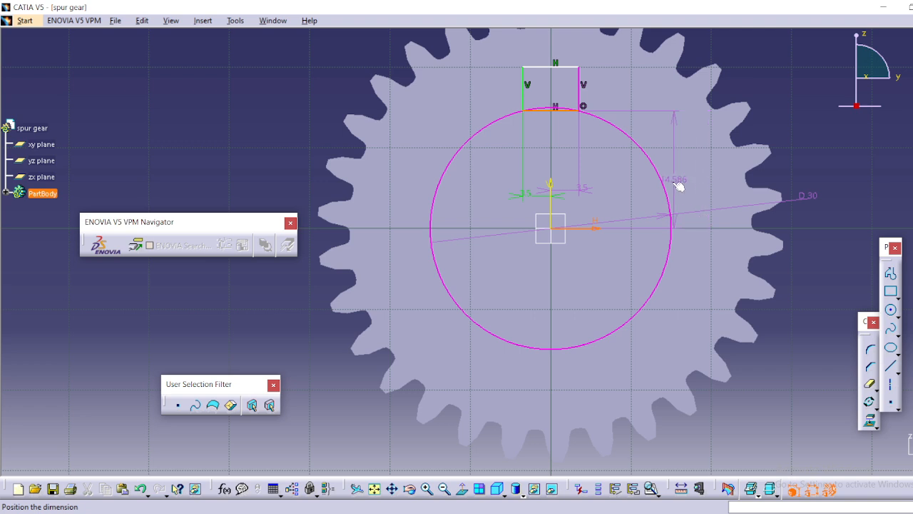
{"action": "left_click", "coordinate": [678, 186]}
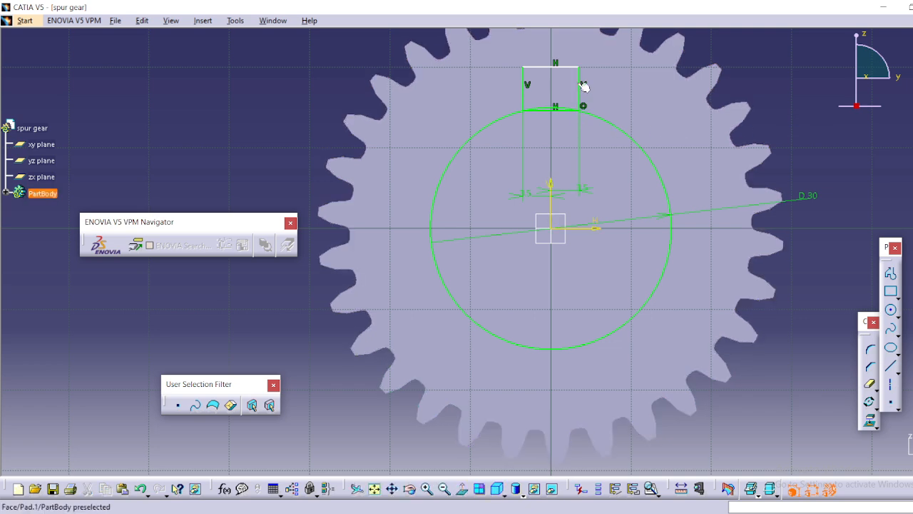
Stretch the rectangle until its upper edge is about 22 mm above the horizontal axis, and dimension that distance.
{"action": "left_click_drag", "start_coordinate": [583, 87], "coordinate": [580, 132]}
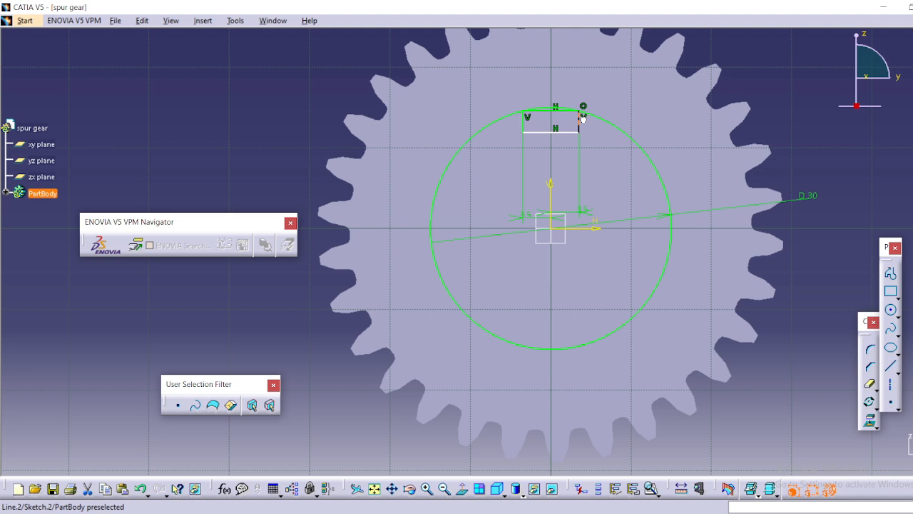
{"action": "left_click_drag", "start_coordinate": [582, 119], "coordinate": [586, 102]}
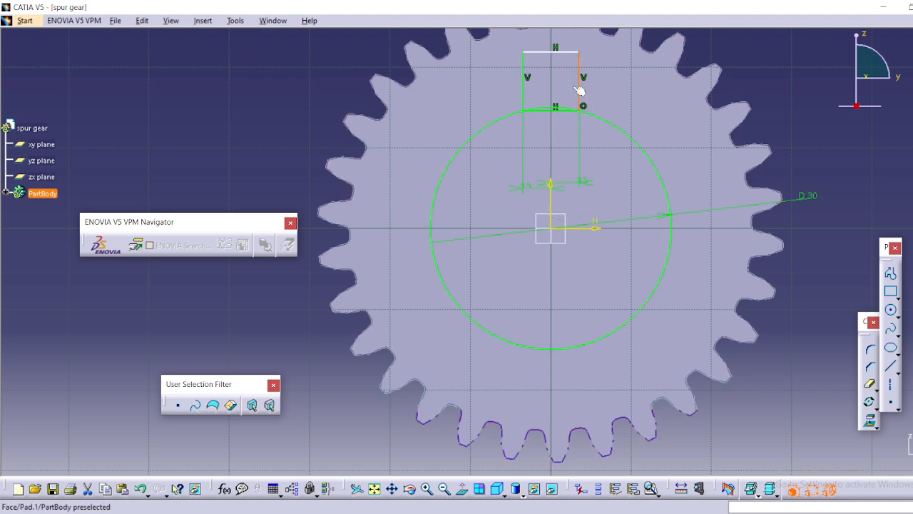
{"action": "left_click", "coordinate": [563, 53]}
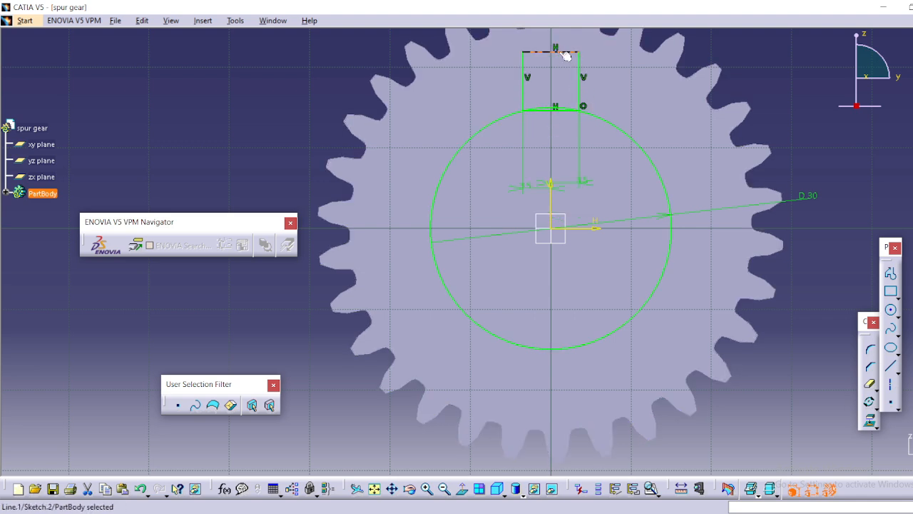
{"action": "left_click", "coordinate": [584, 232], "text": "ctrl"}
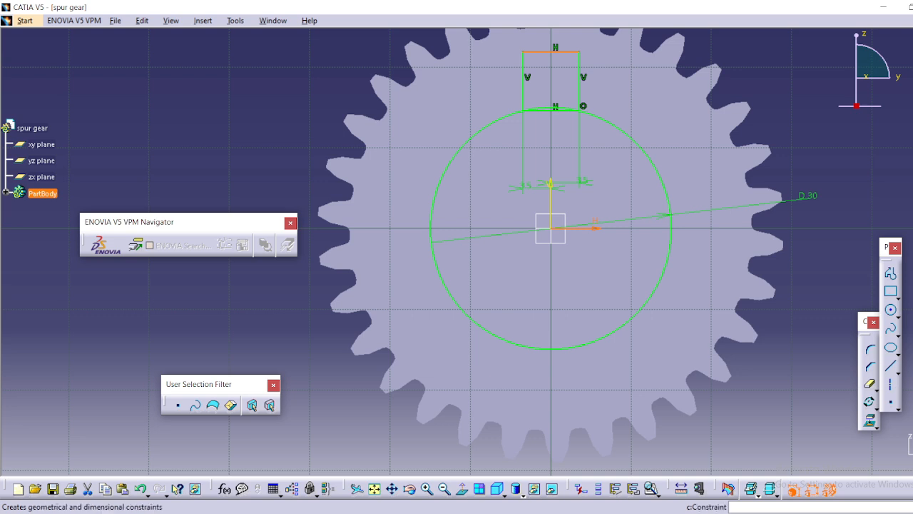
{"action": "left_click", "coordinate": [912, 285]}
{"action": "left_click", "coordinate": [673, 179]}
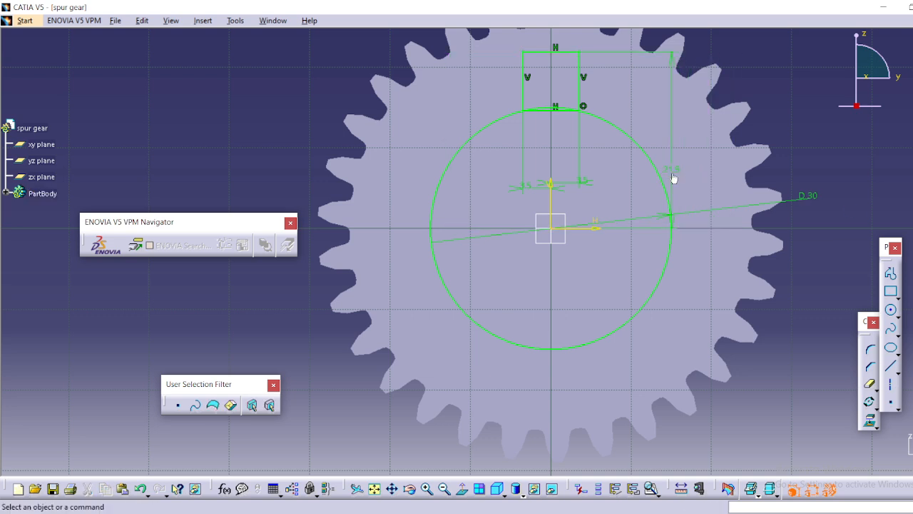
Set the distance between the rectangle's upper edge and the horizontal axis to 18 mm.
{"action": "double_click", "coordinate": [674, 178]}
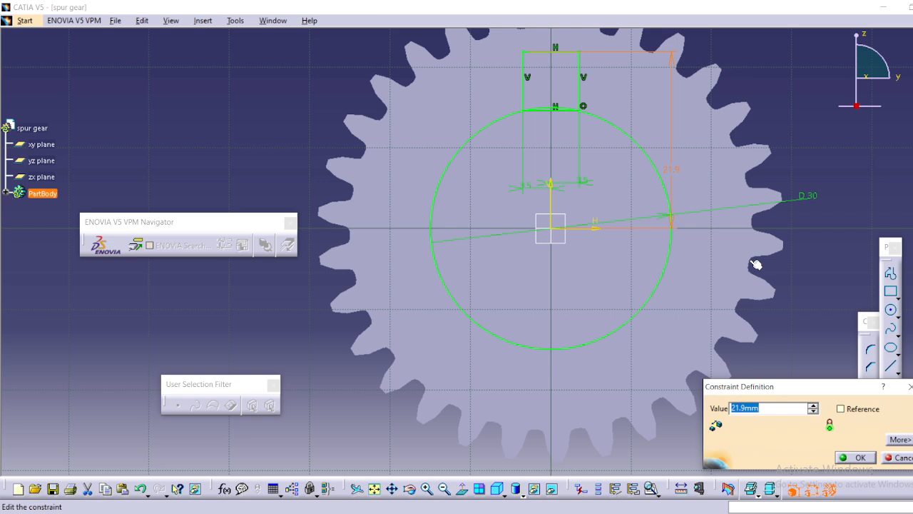
{"action": "type", "text": "10"}
{"action": "left_click", "coordinate": [860, 456]}
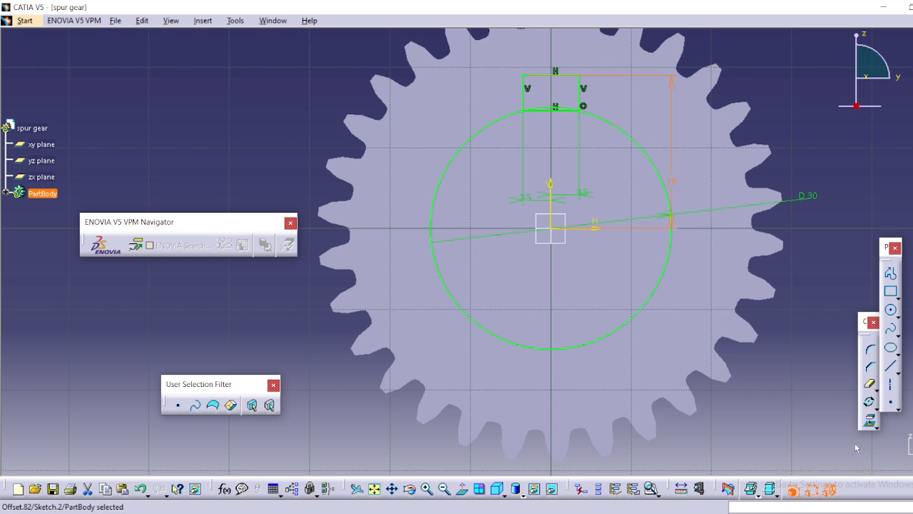
{"action": "double_click", "coordinate": [671, 183]}
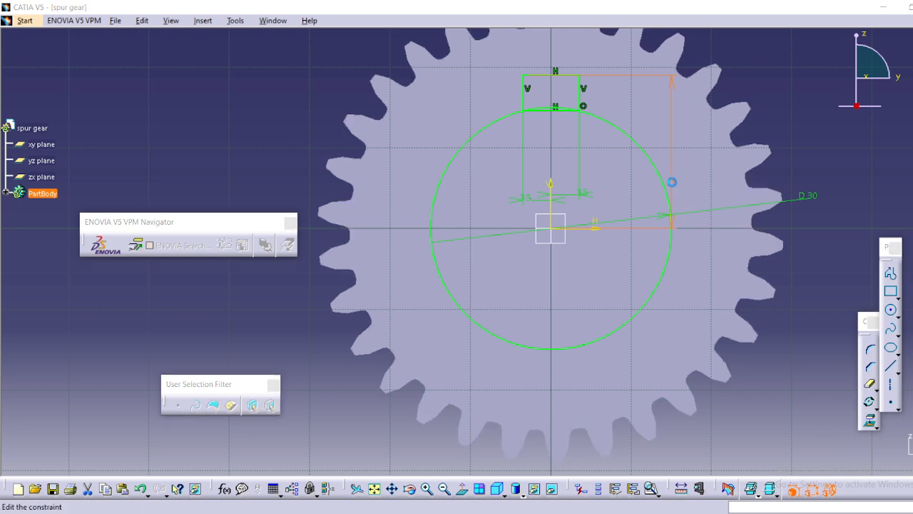
{"action": "type", "text": "18mm"}
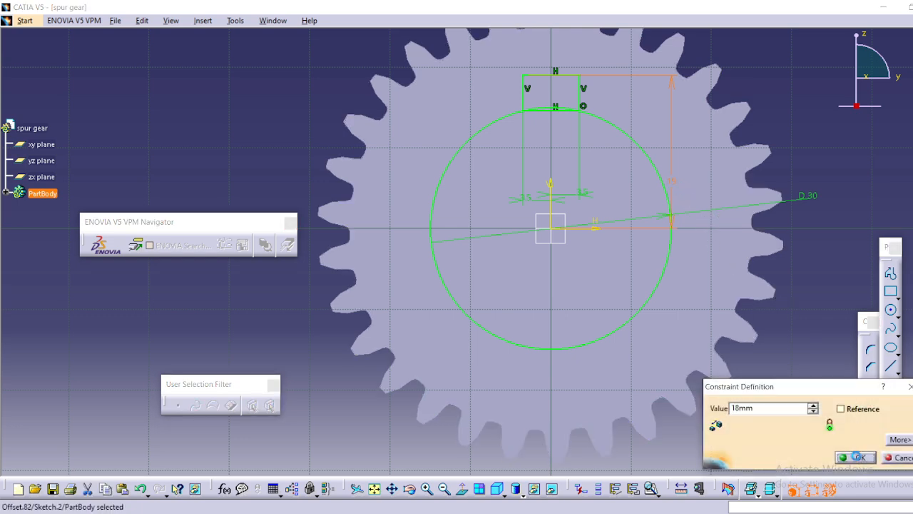
{"action": "left_click", "coordinate": [859, 458]}
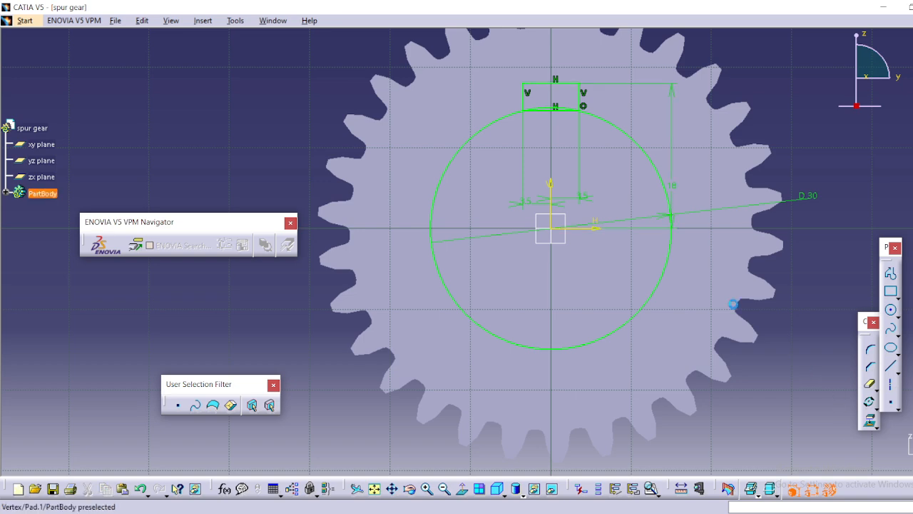
Remove the rectangle's lower edge just inside the circle.
{"action": "mouse_move", "coordinate": [592, 223]}
{"action": "middle_mouse_down"}
{"action": "mouse_move", "coordinate": [594, 259]}
{"action": "mouse_move", "coordinate": [586, 252]}
{"action": "mouse_move", "coordinate": [587, 219]}
{"action": "middle_mouse_up"}
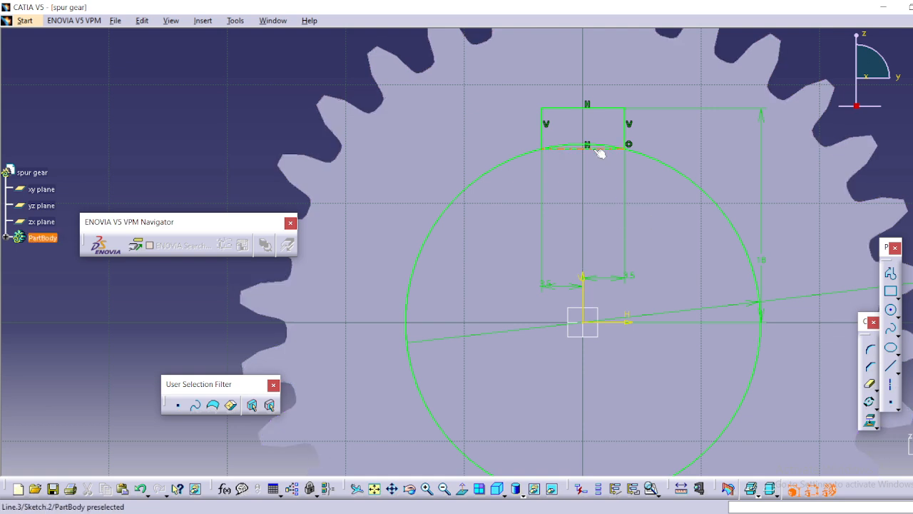
{"action": "left_click", "coordinate": [871, 366]}
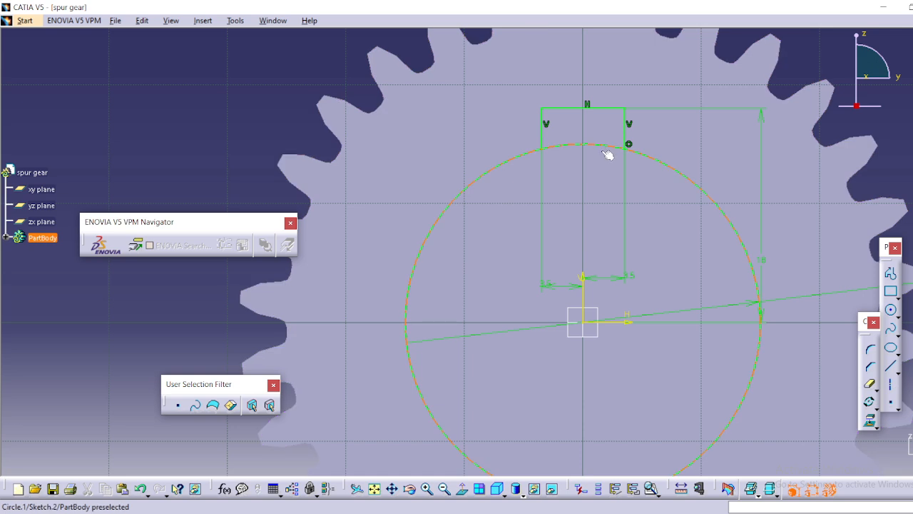
Remove the circle's arc between the two keyway sides so bore and slot form one closed profile, and exit the sketch.
{"action": "left_click", "coordinate": [871, 384]}
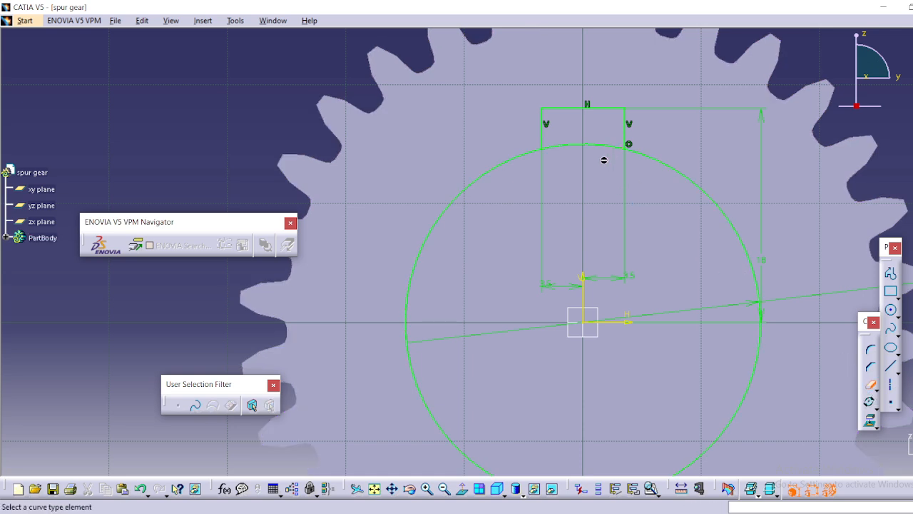
{"action": "left_click", "coordinate": [593, 147]}
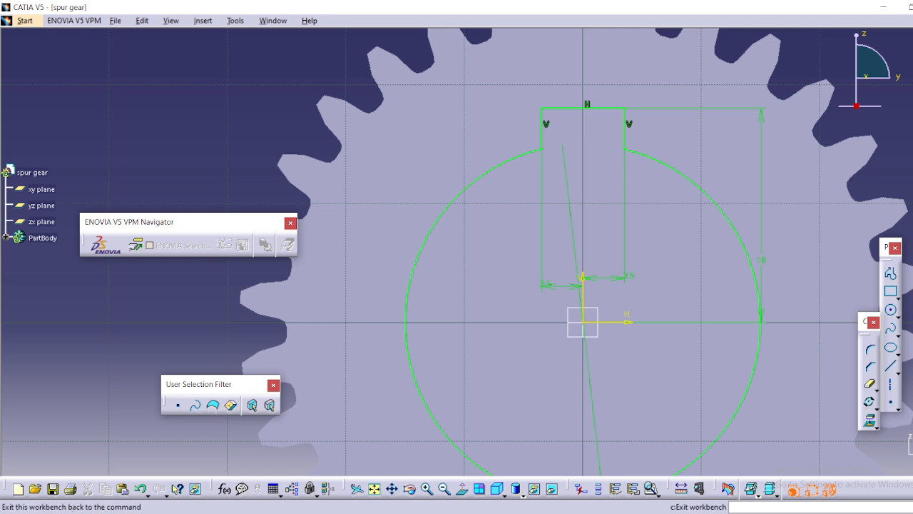
{"action": "left_click", "coordinate": [728, 488]}
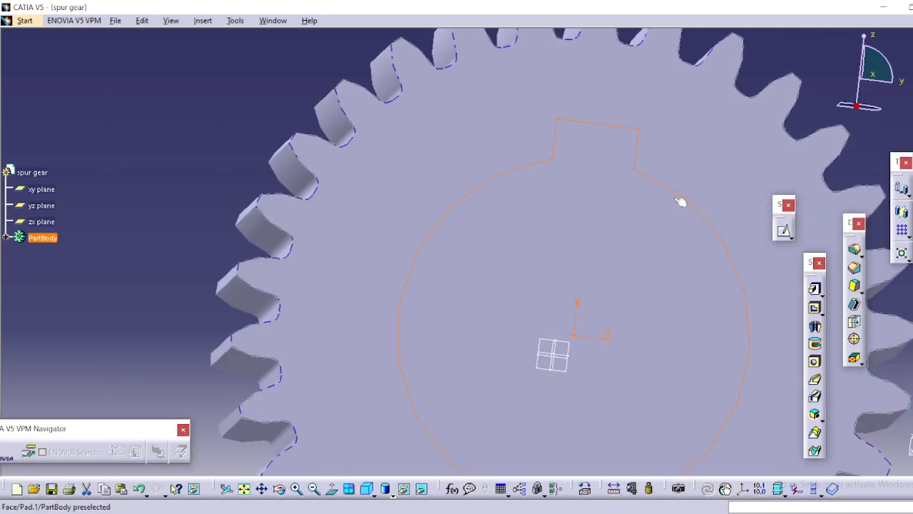
Cut the bore and keyway profile into the gear with a 20 mm deep Pocket.
{"action": "middle_click_drag", "start_coordinate": [652, 197], "coordinate": [653, 279]}
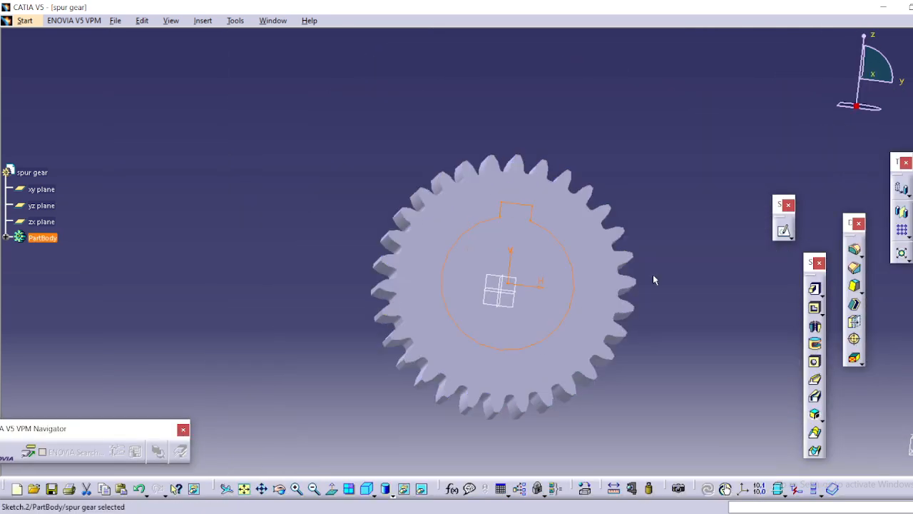
{"action": "left_click", "coordinate": [814, 308]}
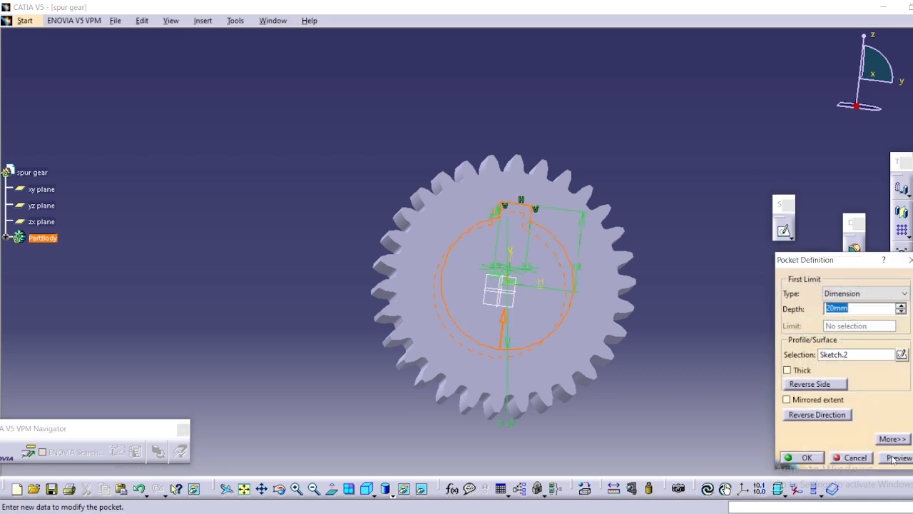
{"action": "left_click", "coordinate": [893, 457]}
{"action": "left_click", "coordinate": [813, 458]}
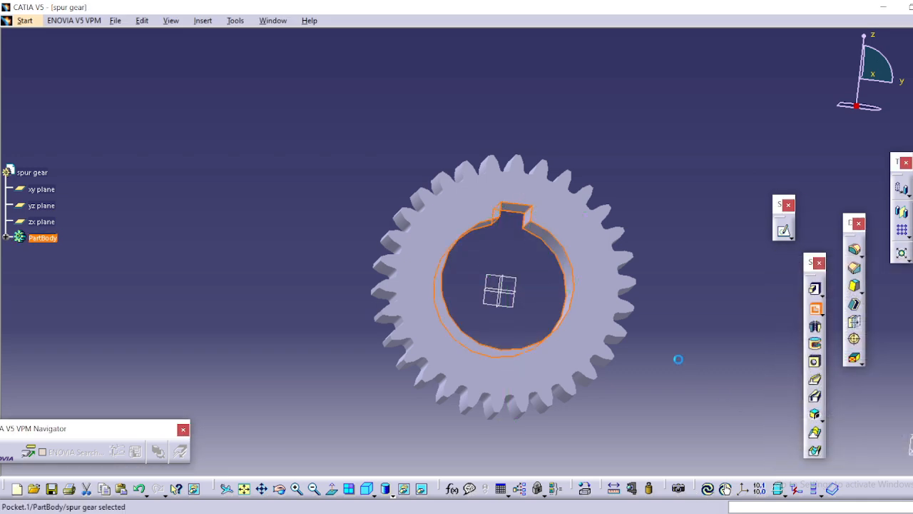
Switch the model's display mode to Shading with Edges.
{"action": "middle_click_drag", "start_coordinate": [563, 223], "coordinate": [587, 230]}
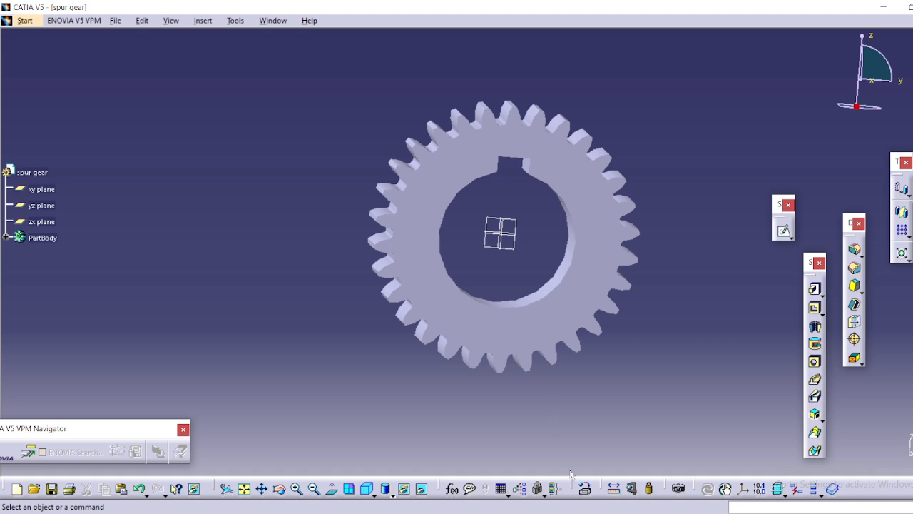
{"action": "left_click", "coordinate": [393, 497]}
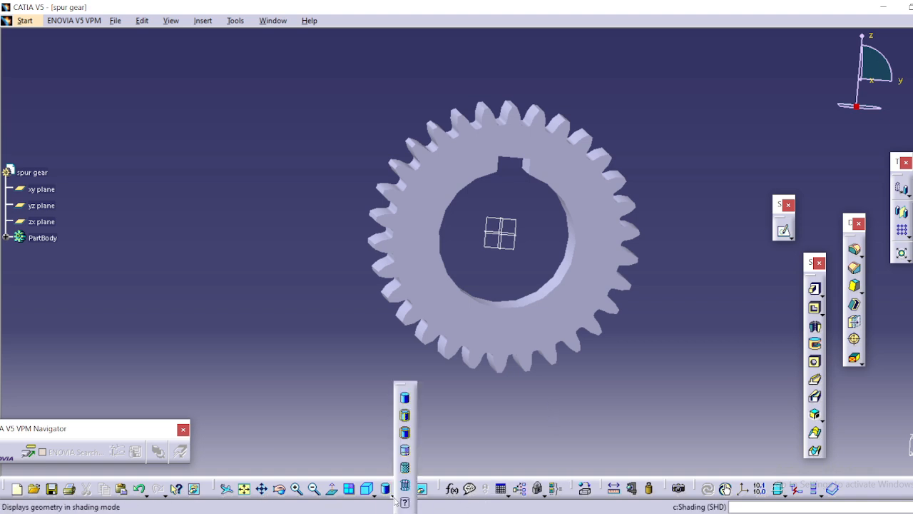
{"action": "left_click", "coordinate": [405, 415]}
Hide the xy, yz and zx reference planes.
{"action": "middle_click_drag", "start_coordinate": [555, 340], "coordinate": [617, 341]}
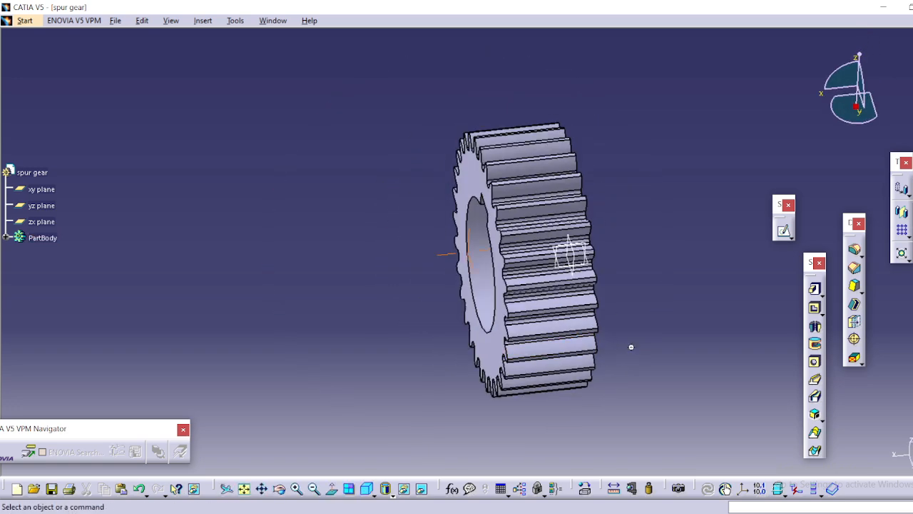
{"action": "middle_click_drag", "start_coordinate": [631, 346], "coordinate": [450, 351]}
{"action": "middle_click_drag", "start_coordinate": [579, 369], "coordinate": [506, 370]}
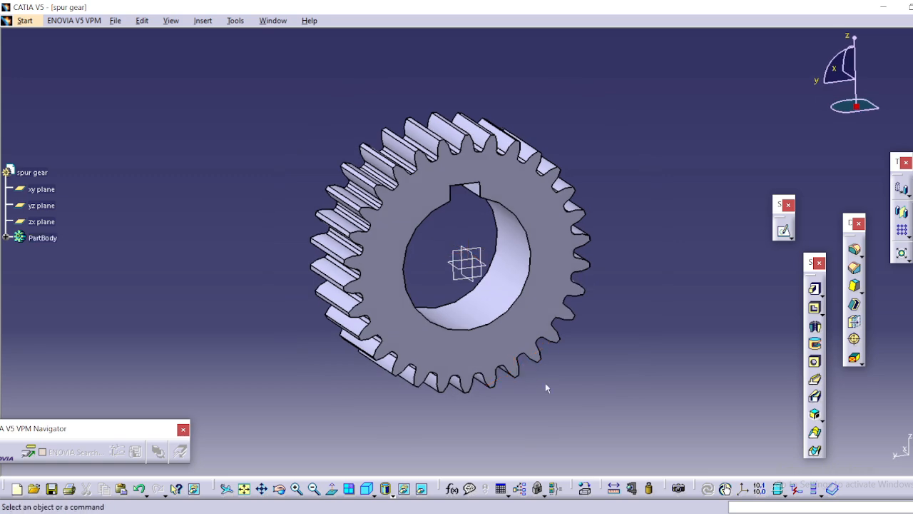
{"action": "left_click", "coordinate": [40, 189]}
{"action": "left_click", "coordinate": [42, 222], "text": "ctrl"}
{"action": "right_click", "coordinate": [47, 224]}
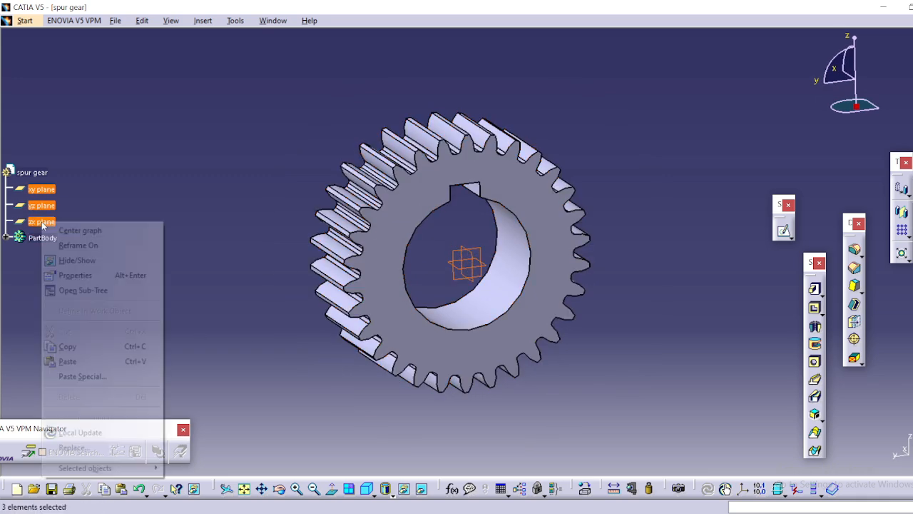
{"action": "left_click", "coordinate": [72, 261]}
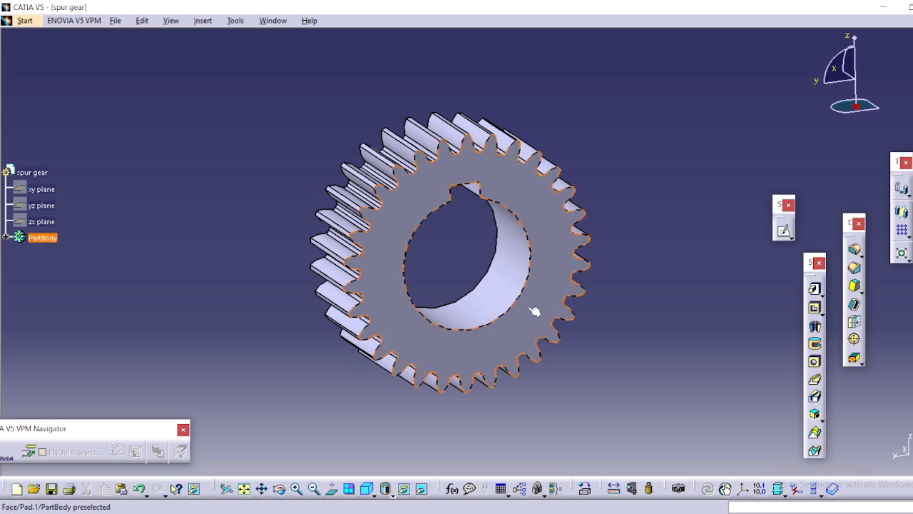
{"action": "scroll", "coordinate": [536, 312], "scroll_direction": "up", "scroll_amount": 1}
{"action": "middle_click_drag", "start_coordinate": [536, 312], "coordinate": [437, 299]}
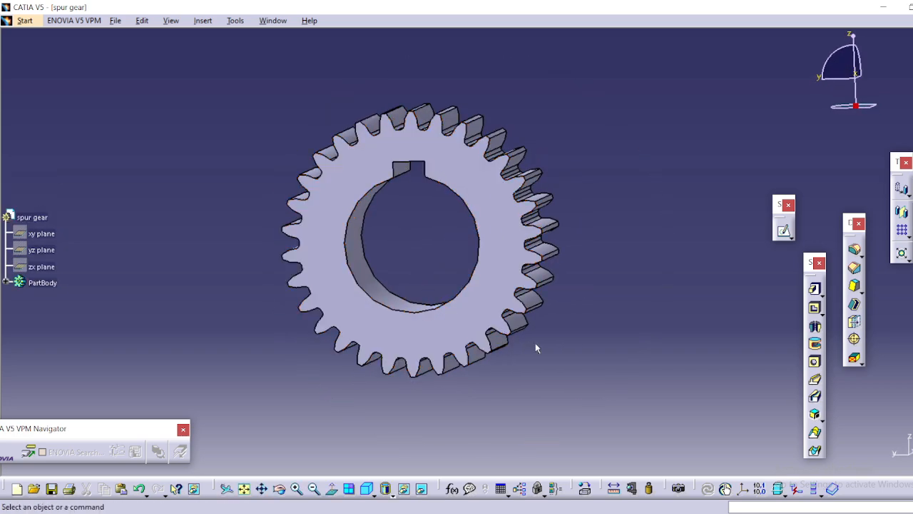
{"action": "middle_click_drag", "start_coordinate": [613, 341], "coordinate": [425, 327]}
{"action": "middle_click_drag", "start_coordinate": [511, 257], "coordinate": [567, 350]}
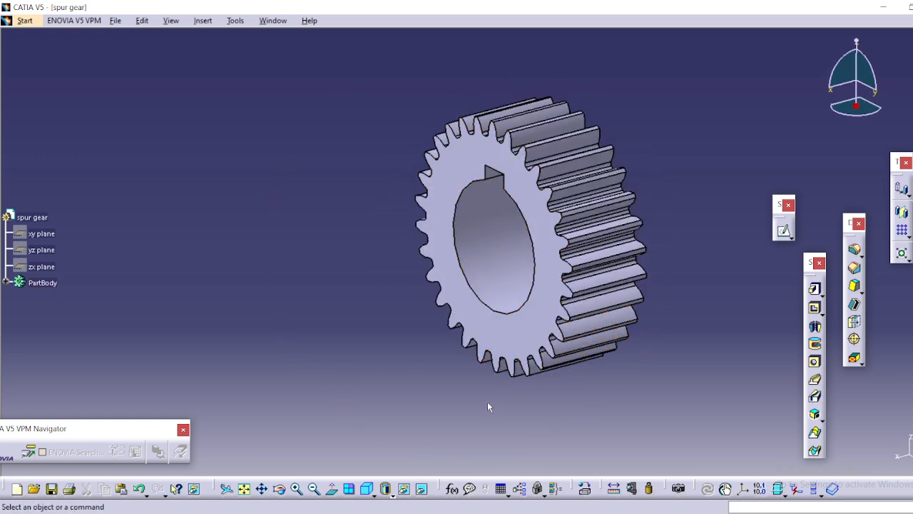
{"action": "middle_click_drag", "start_coordinate": [490, 391], "coordinate": [578, 390]}
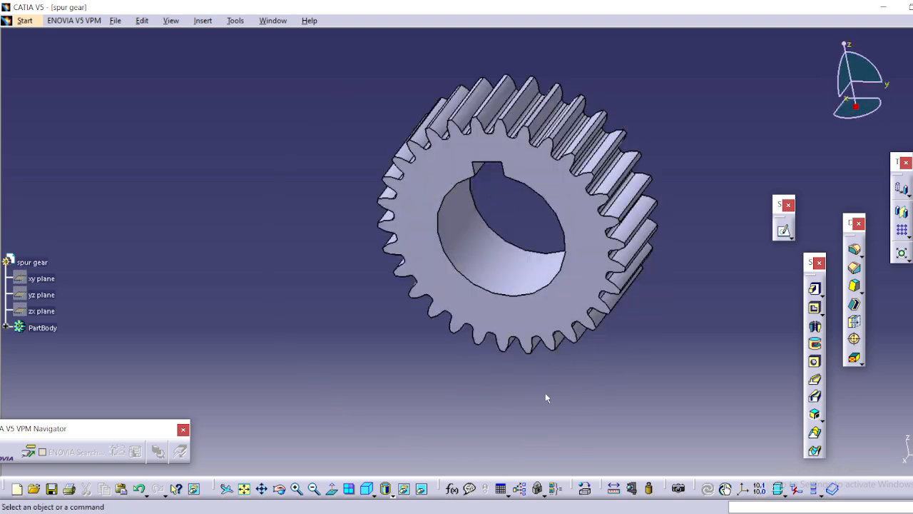